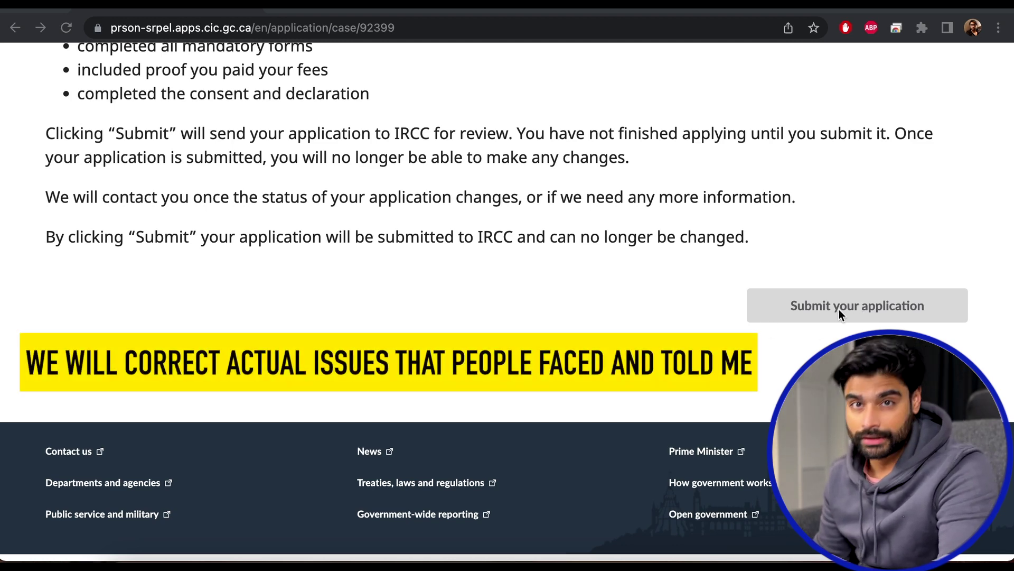
Scroll up to the requirements section above the Submit your application button.
scroll(583, 294, up, 3)
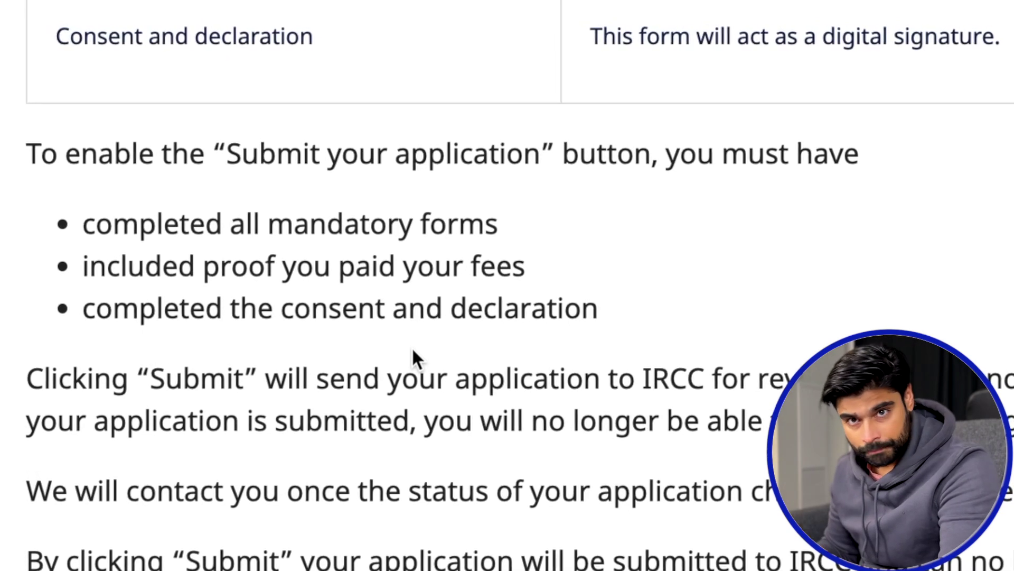
drag(604, 317, 85, 235)
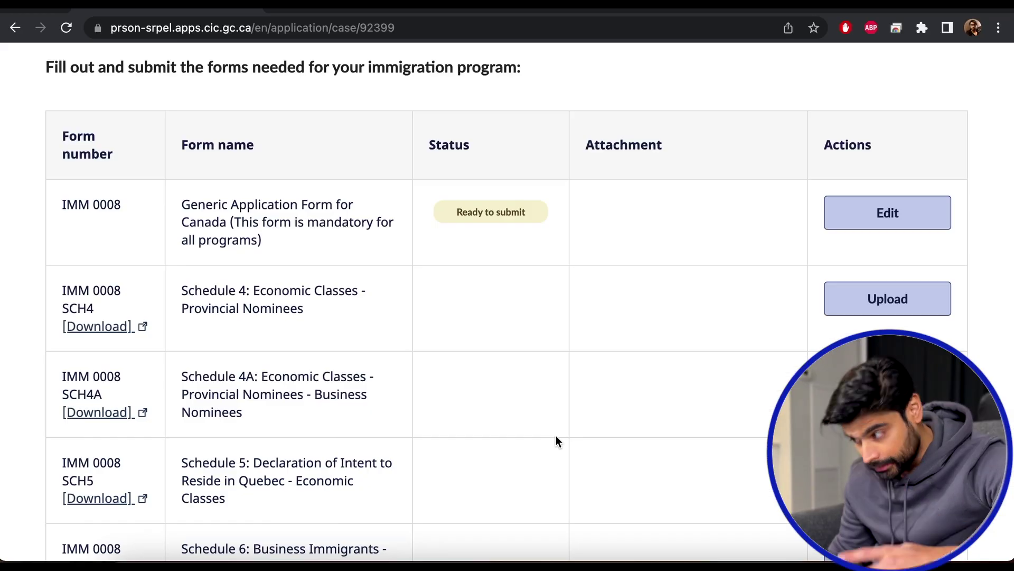
scroll(556, 435, down, 13)
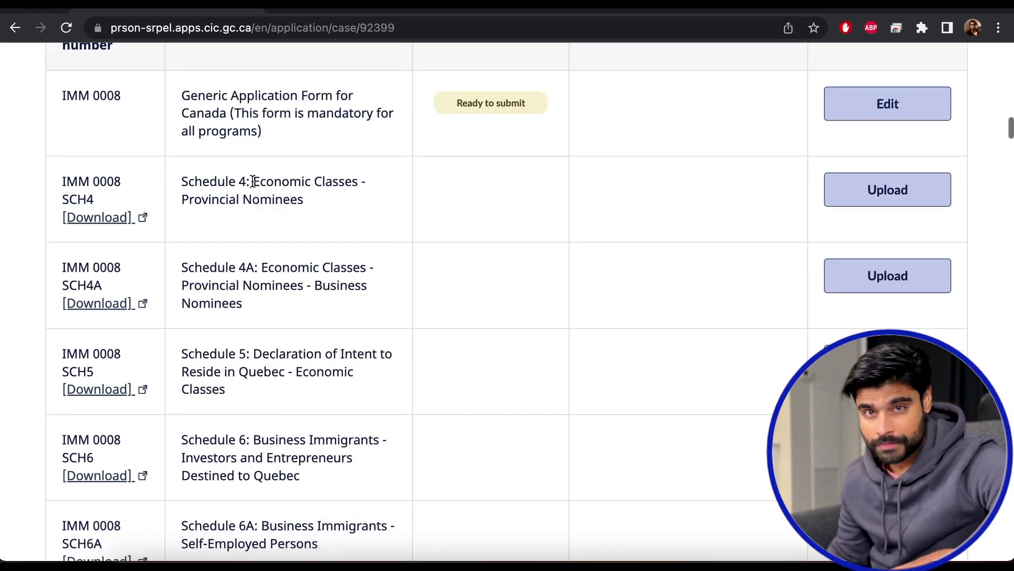
scroll(252, 181, up, 15)
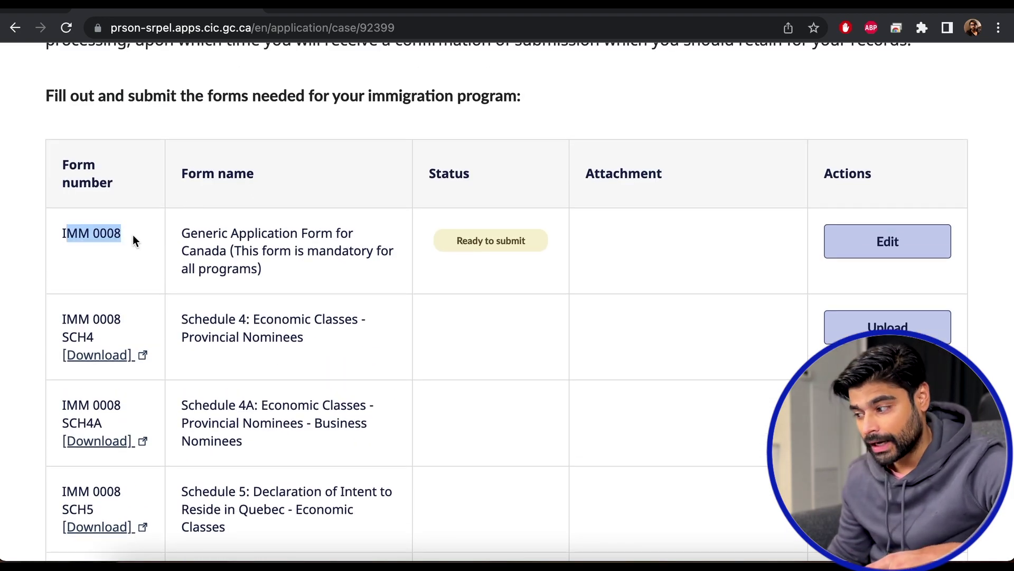
click(324, 268)
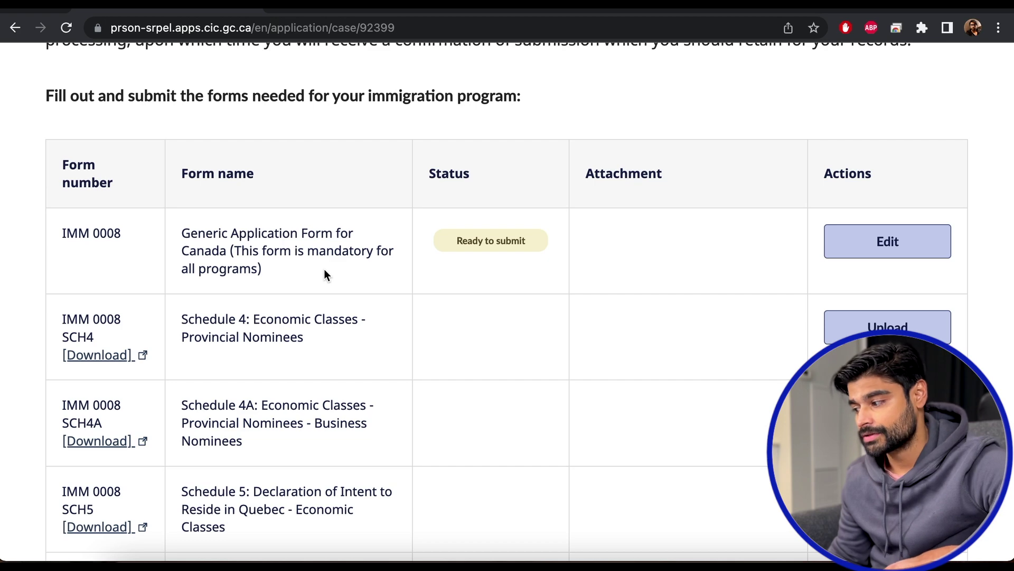
drag(307, 251, 363, 253)
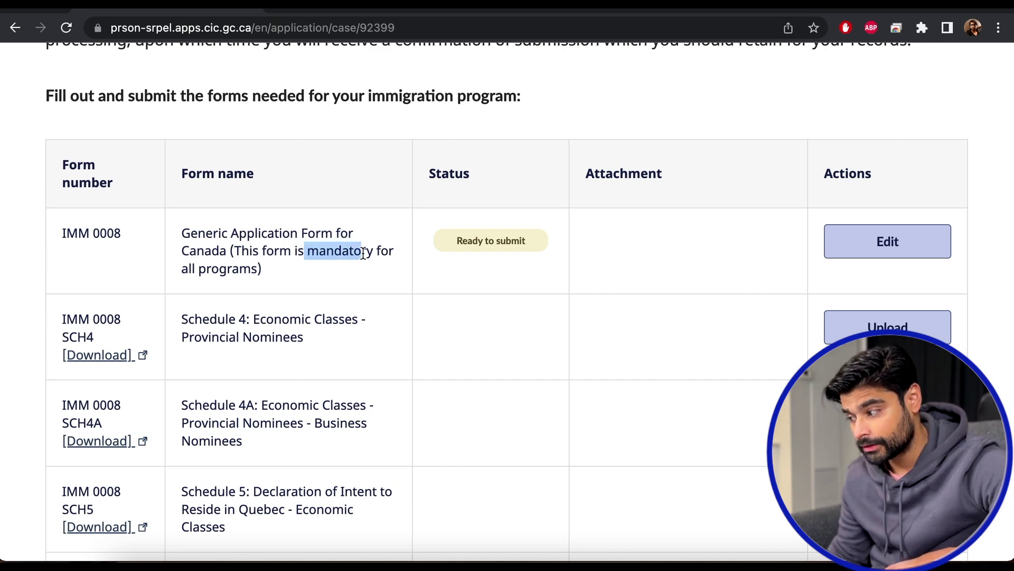
scroll(380, 255, down, 15)
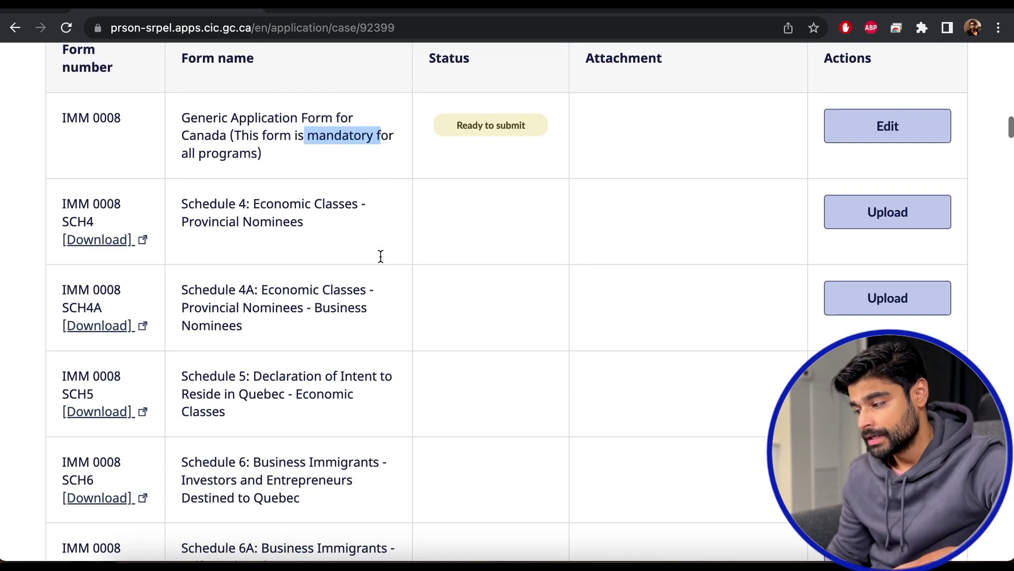
scroll(380, 256, down, 6)
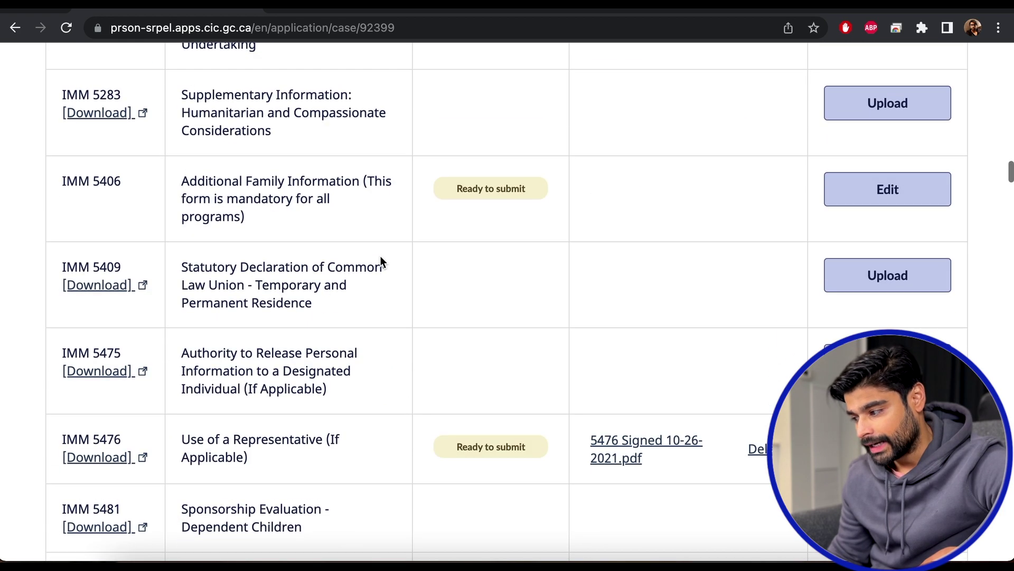
scroll(325, 209, up, 1)
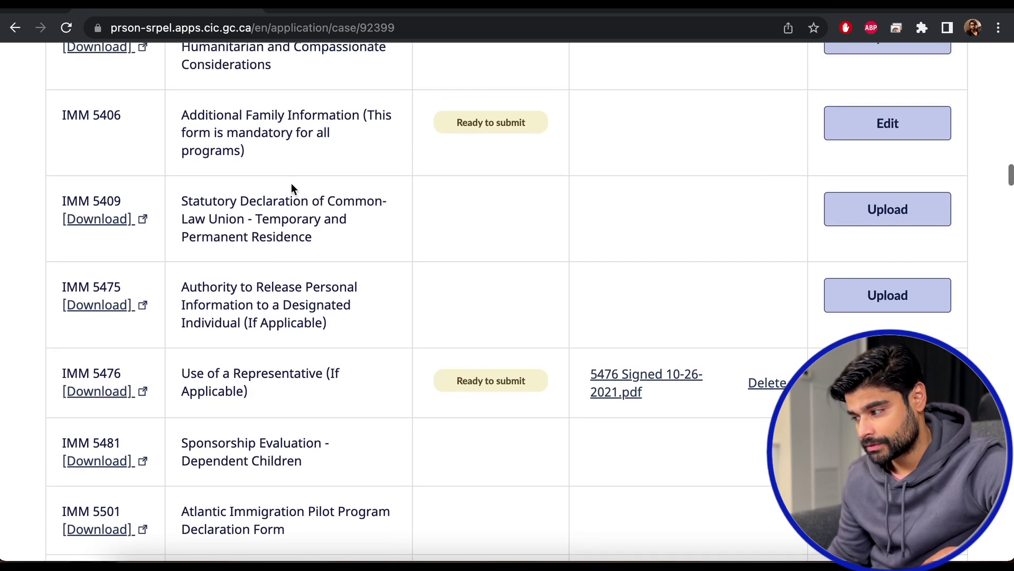
drag(252, 151, 179, 116)
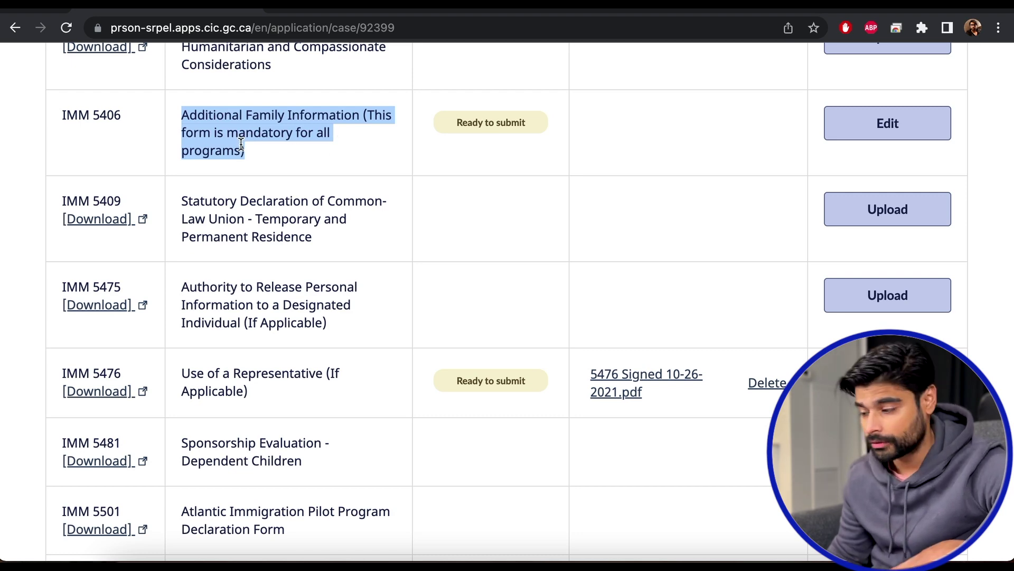
scroll(241, 144, down, 10)
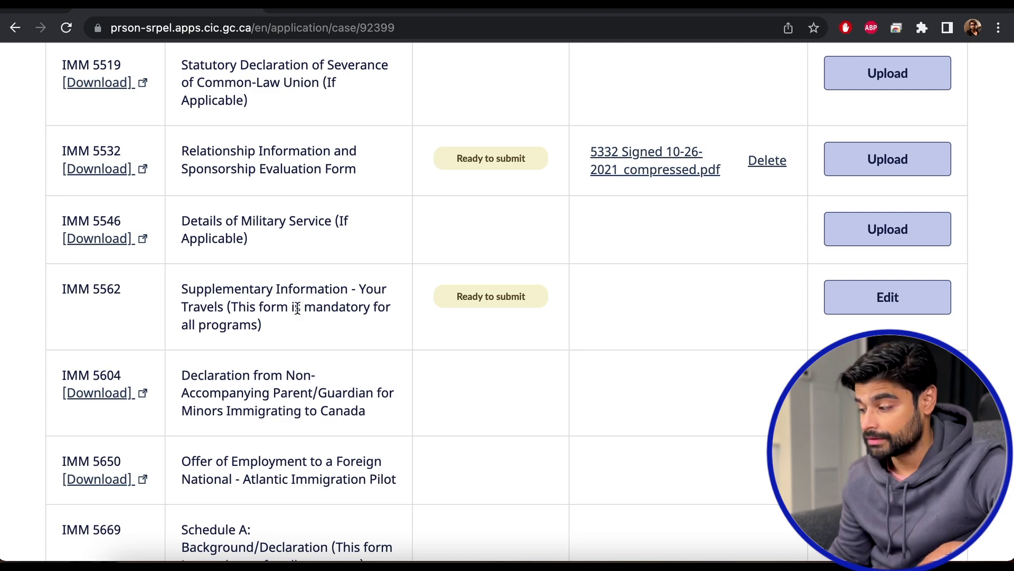
drag(282, 339, 187, 291)
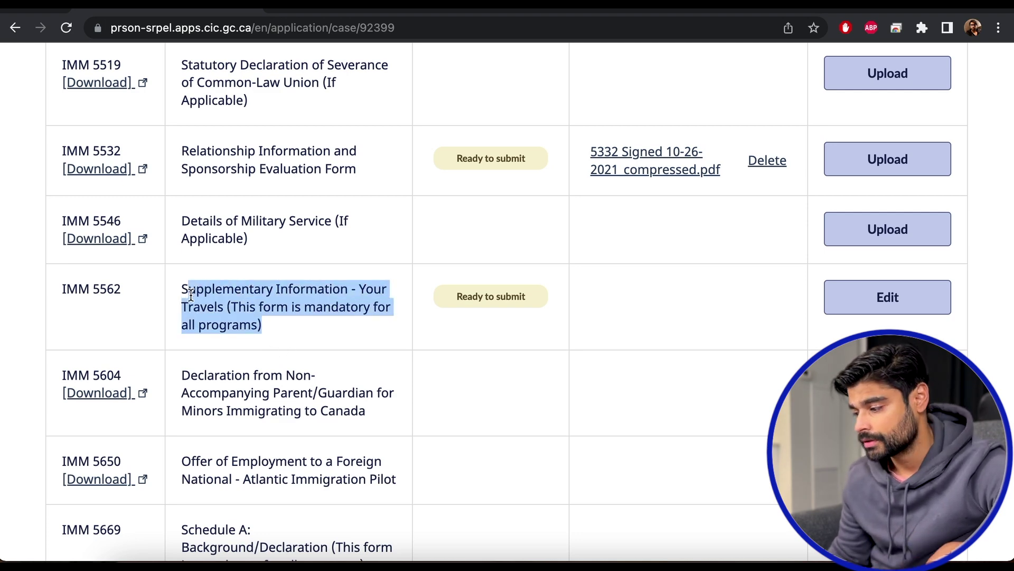
scroll(191, 295, down, 5)
click(87, 280)
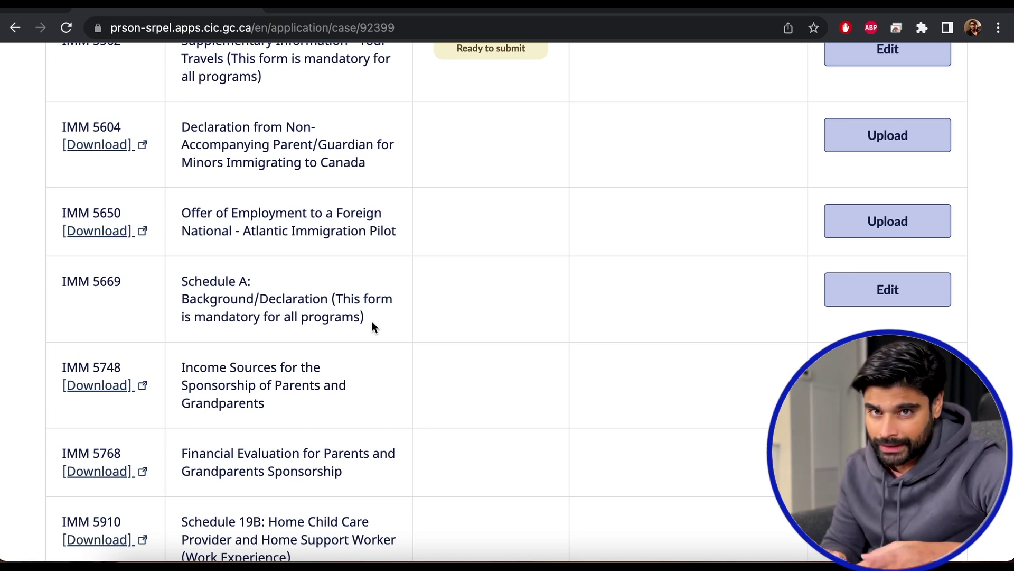
scroll(100, 214, up, 3)
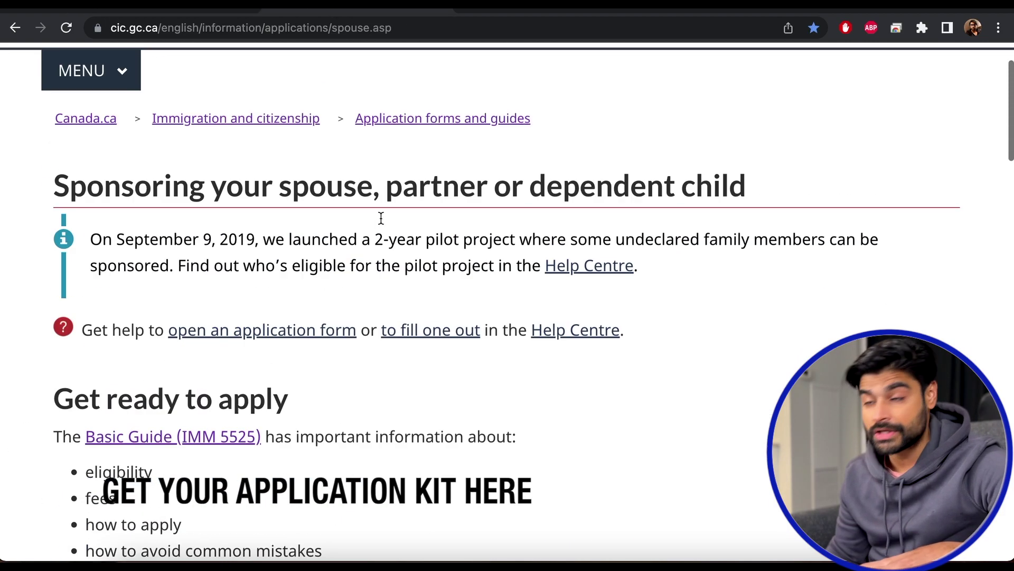
Choose My spouse as the person being sponsored and get the checklist and forms.
scroll(381, 218, up, 2)
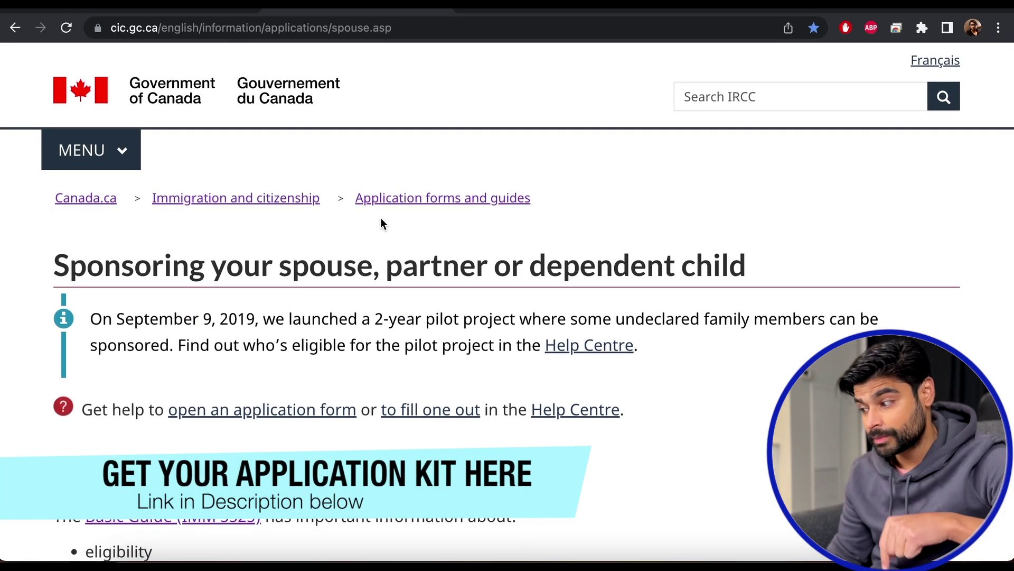
scroll(381, 217, down, 15)
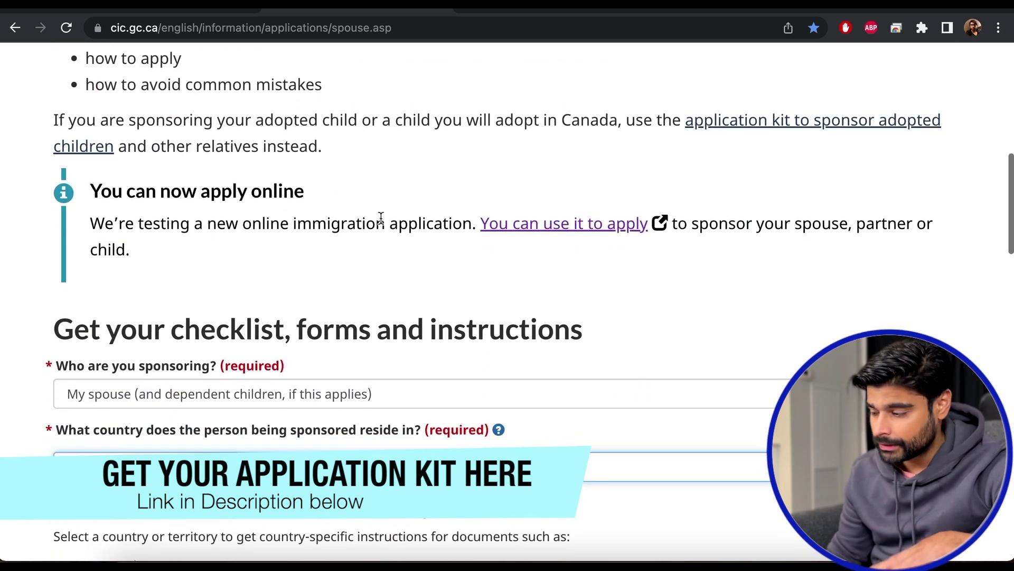
click(256, 226)
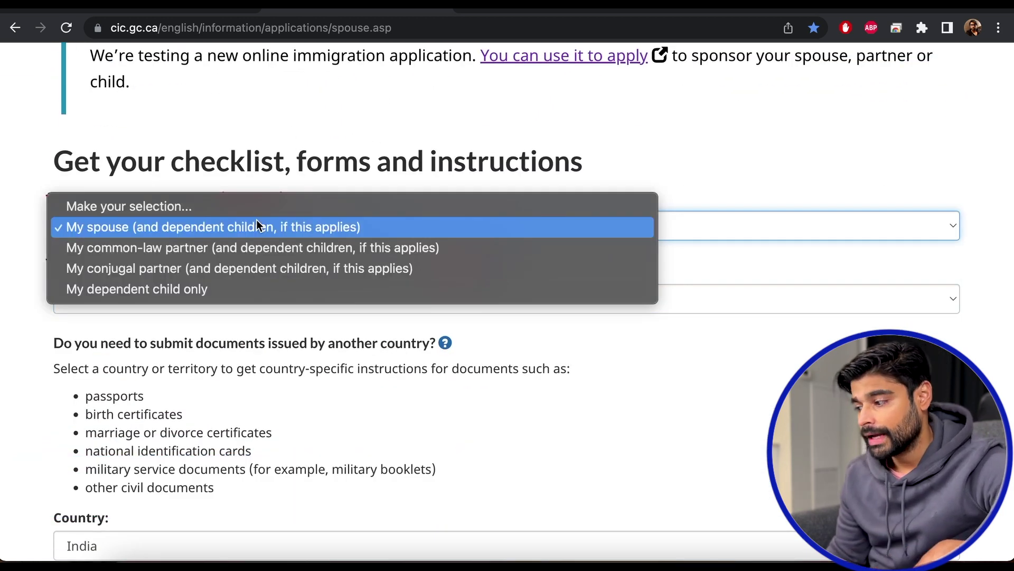
click(248, 227)
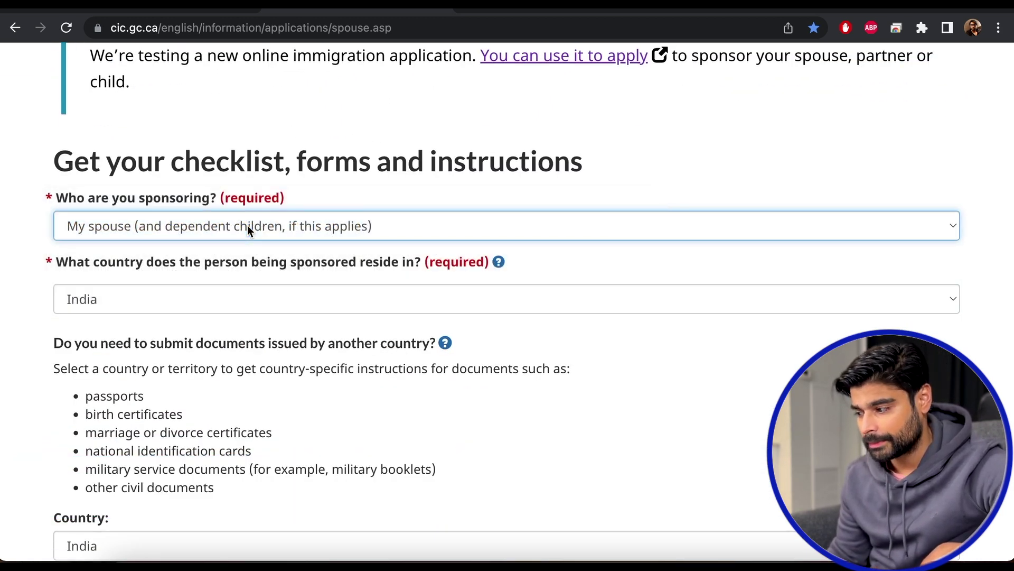
scroll(236, 317, down, 3)
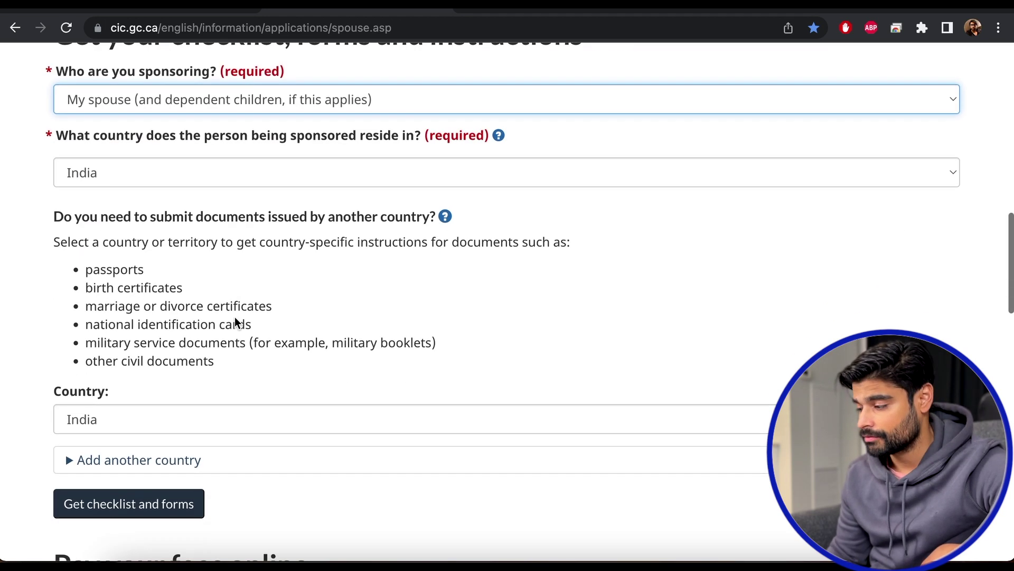
scroll(186, 176, down, 3)
scroll(184, 222, down, 3)
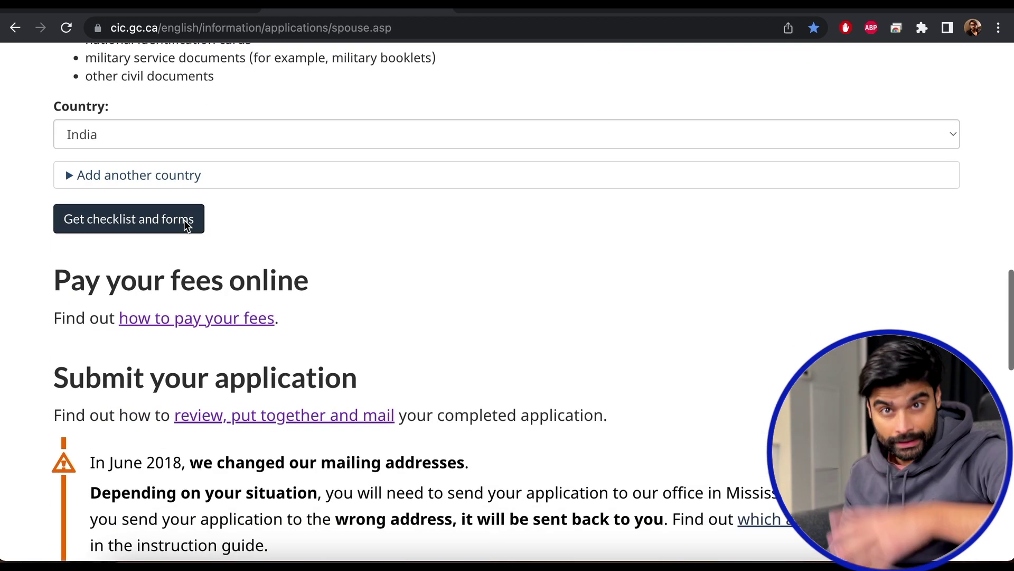
click(141, 231)
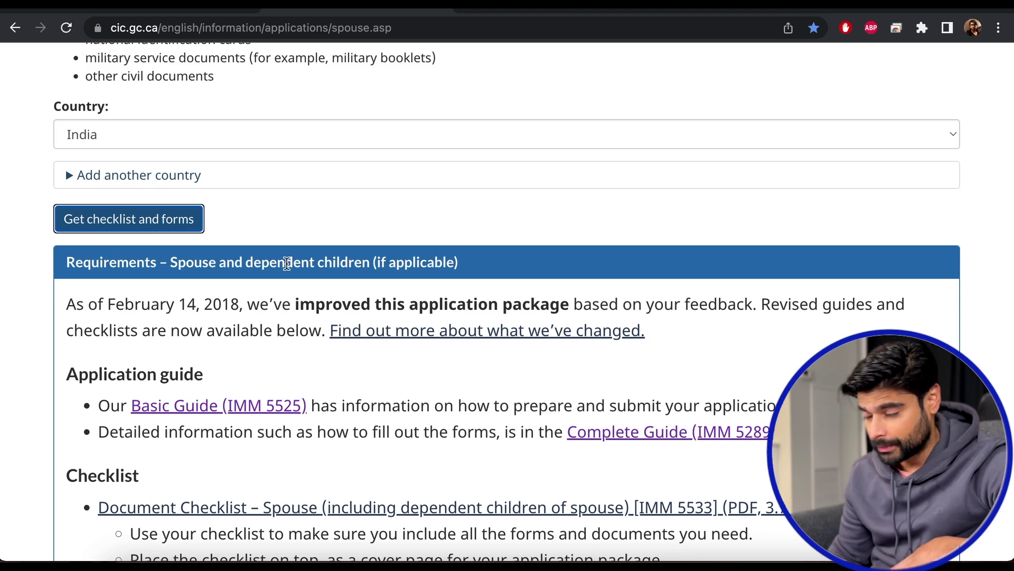
Scroll to Country specific requirements, where India lists IMM 5562 as an additional form.
scroll(287, 263, down, 10)
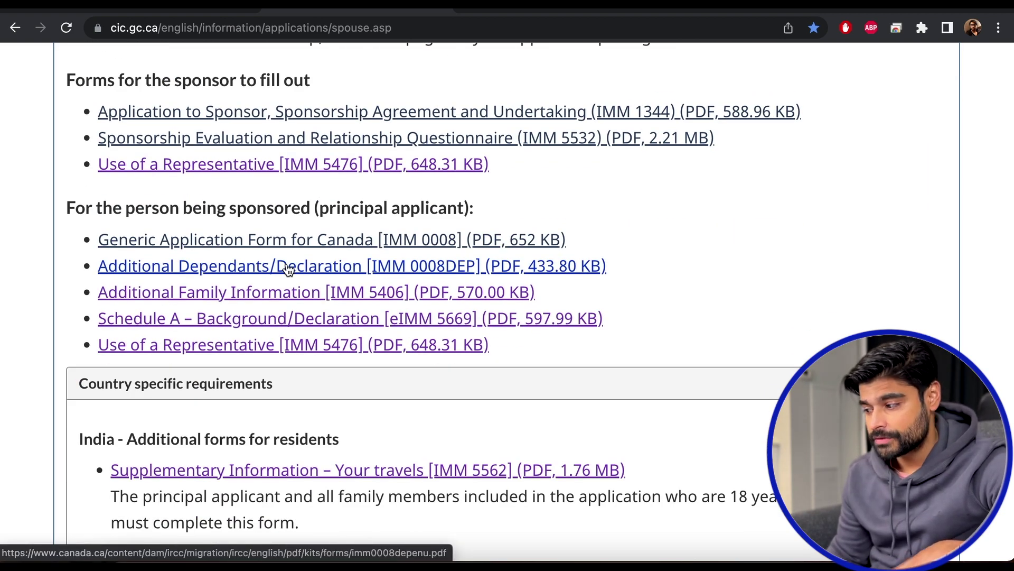
scroll(287, 269, down, 4)
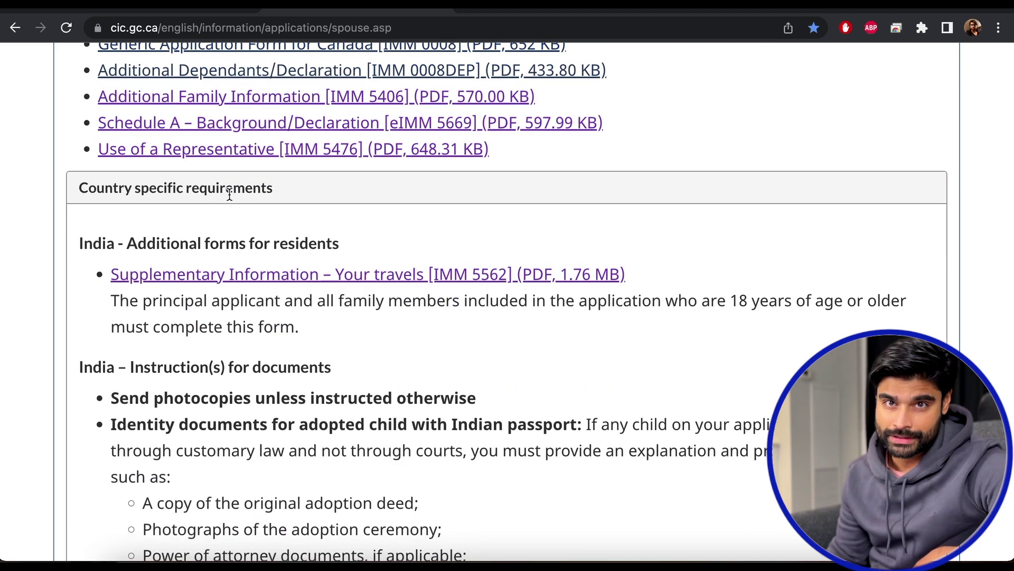
drag(227, 191, 149, 191)
scroll(328, 232, down, 2)
scroll(328, 233, down, 2)
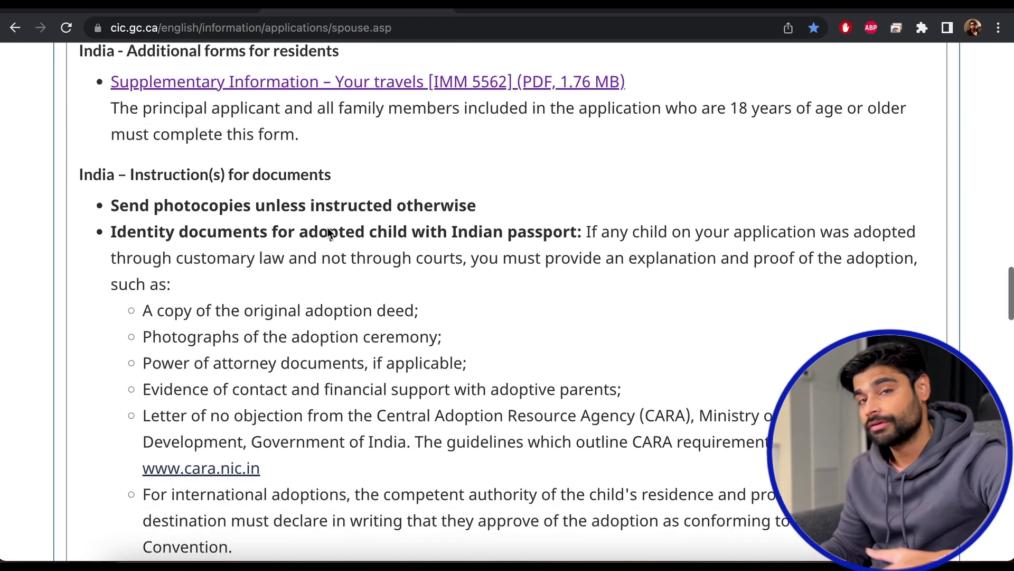
scroll(329, 230, up, 1)
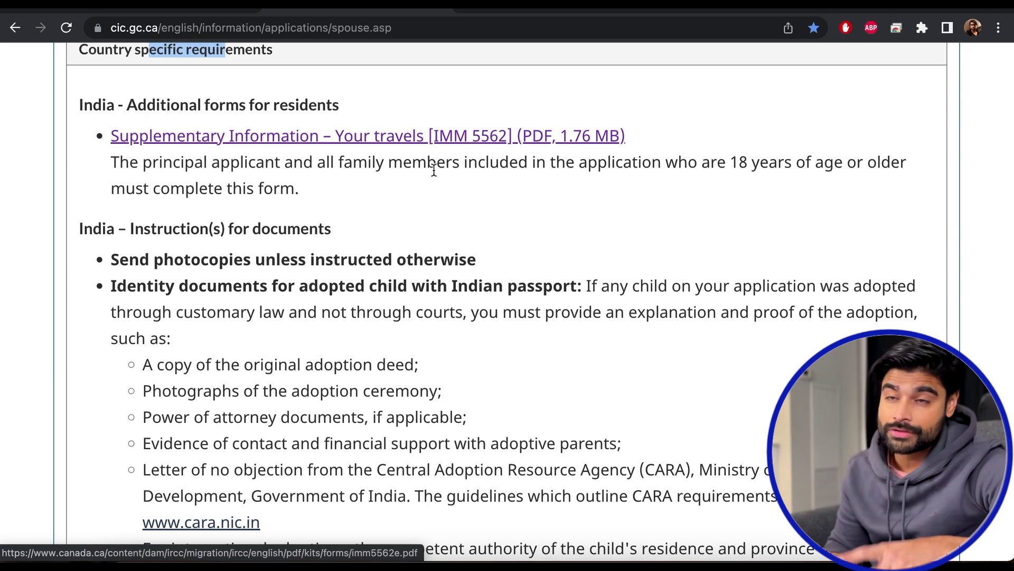
scroll(516, 154, up, 3)
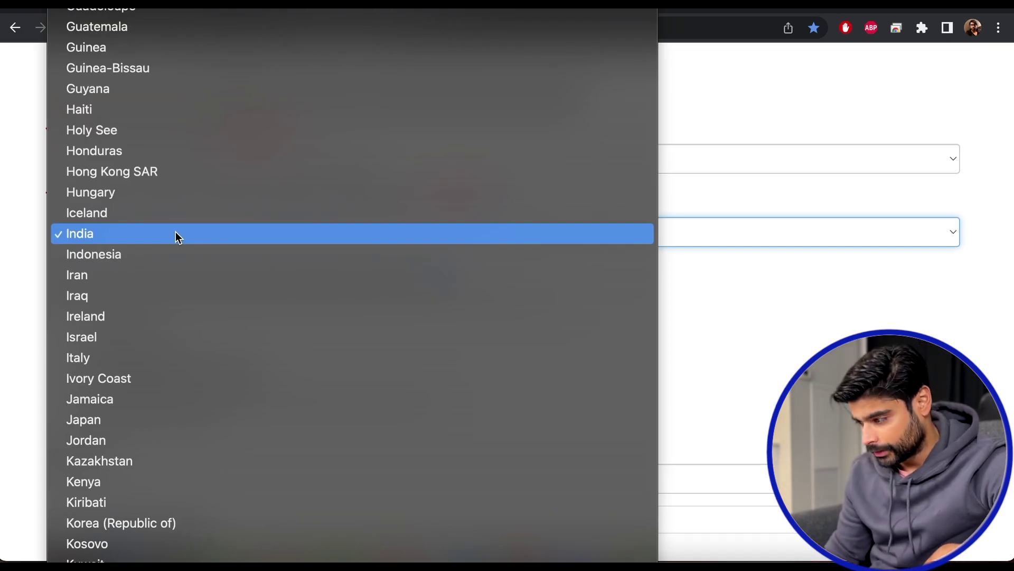
Select Jamaica as the country and get the spousal sponsorship checklist and forms.
key(j)
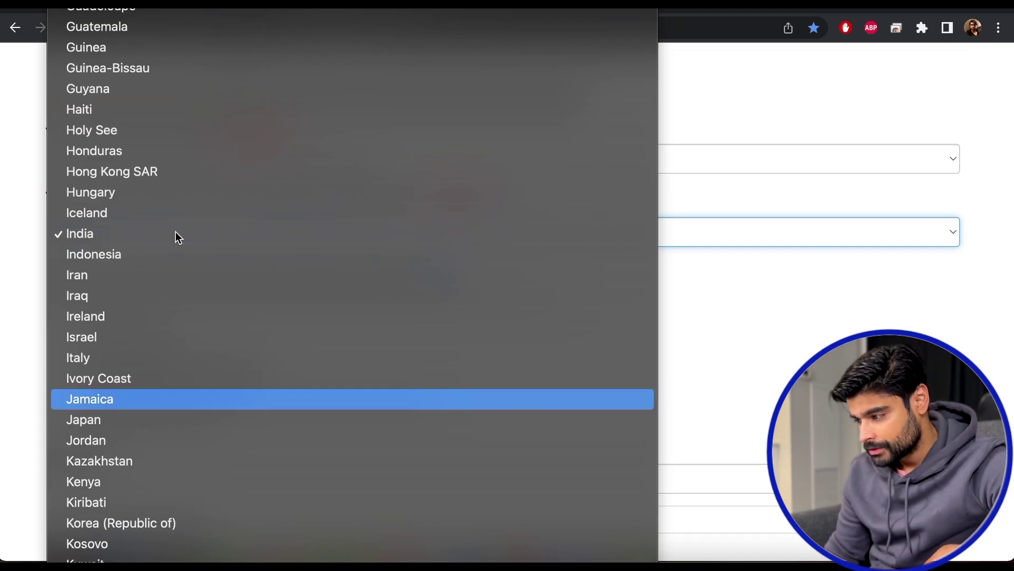
key(Return)
scroll(175, 231, down, 3)
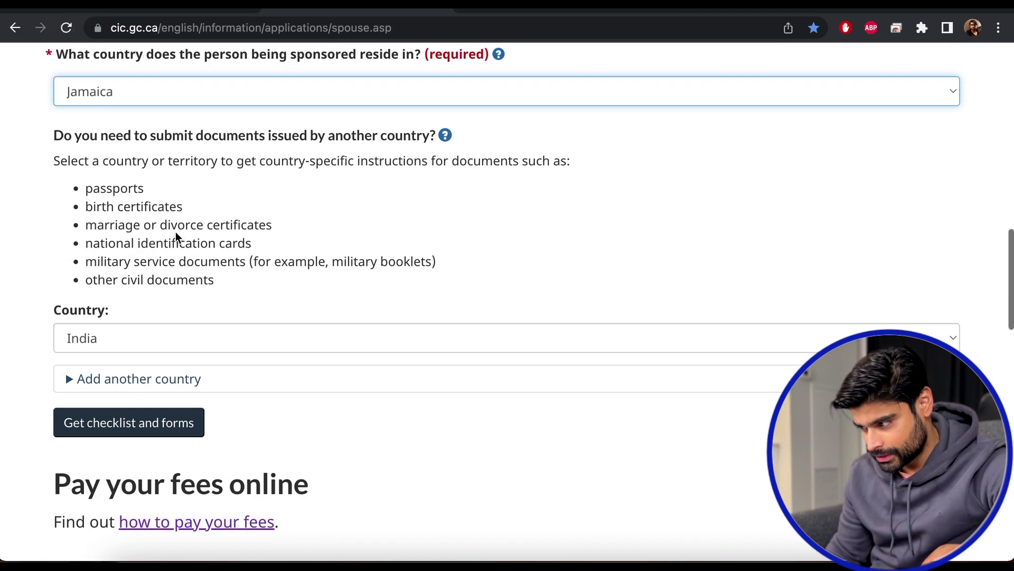
click(153, 343)
key(k)
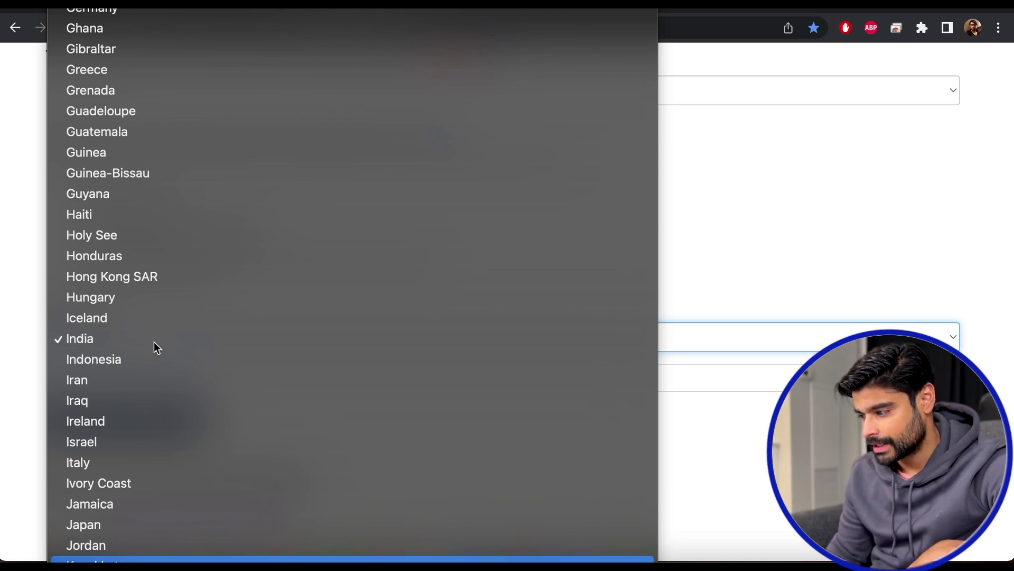
scroll(154, 341, down, 2)
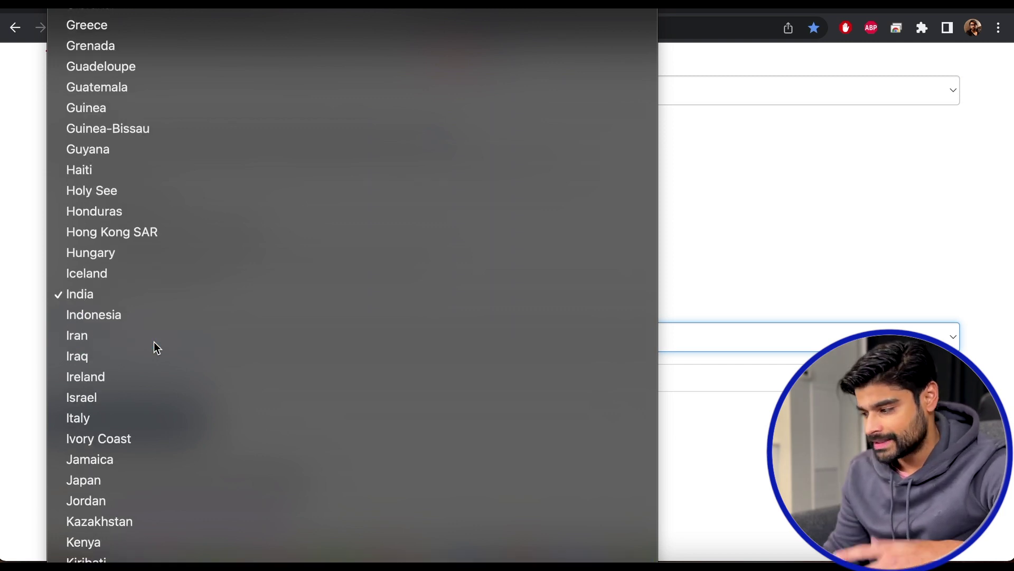
scroll(154, 341, down, 1)
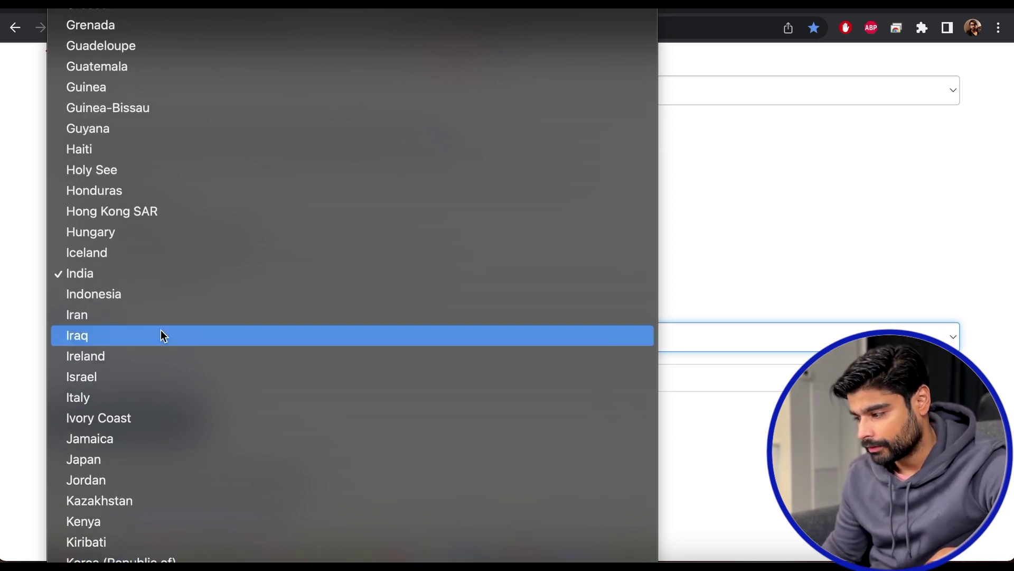
key(j)
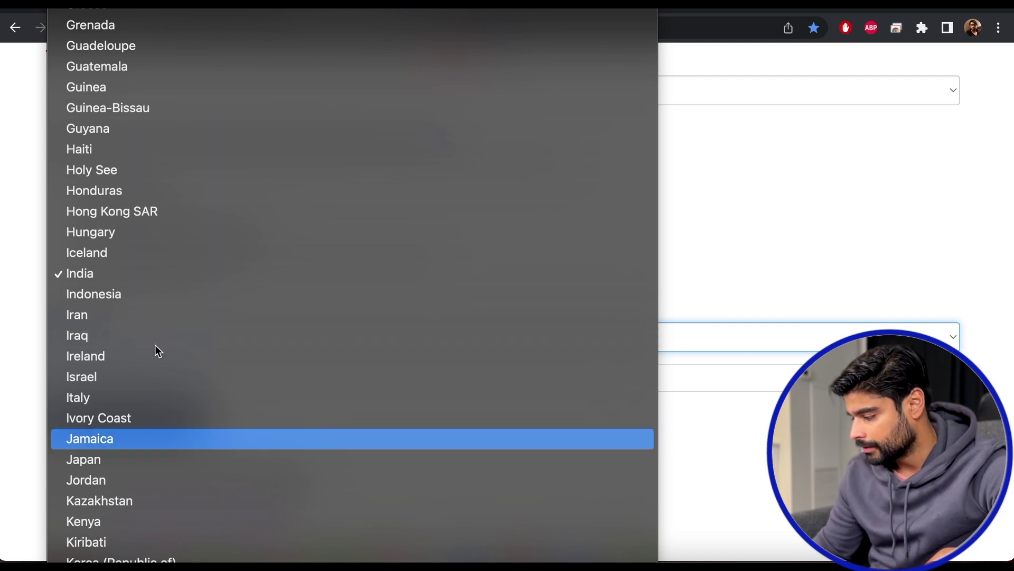
key(Return)
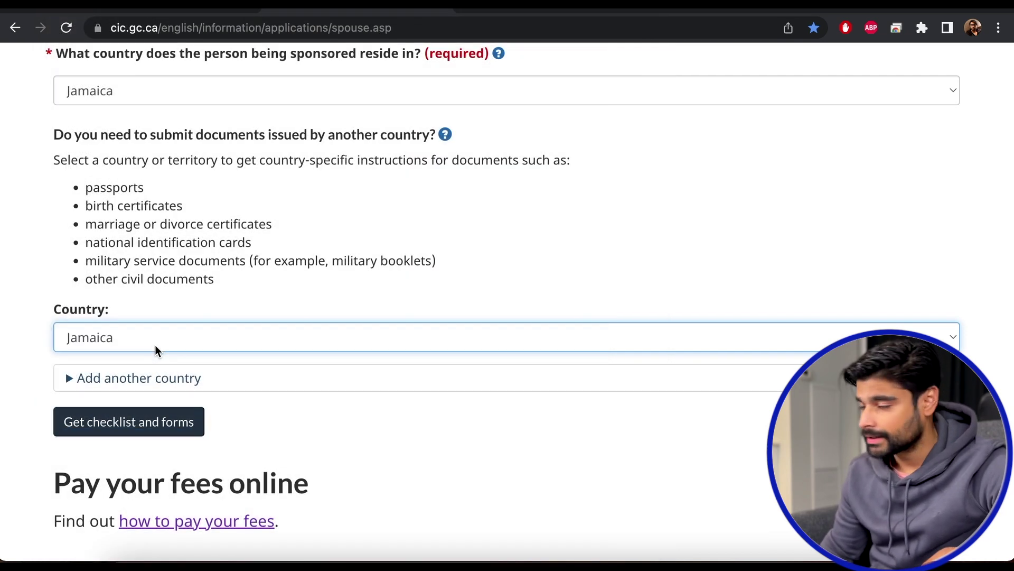
click(144, 422)
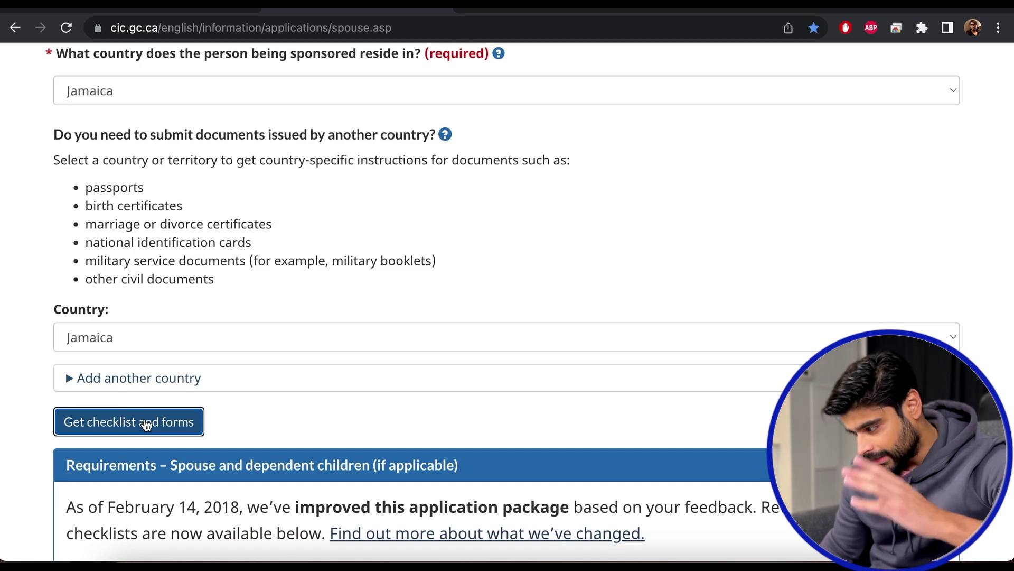
Scroll through the Checklist and Forms links for the spousal sponsorship kit.
scroll(316, 419, down, 10)
scroll(316, 419, up, 1)
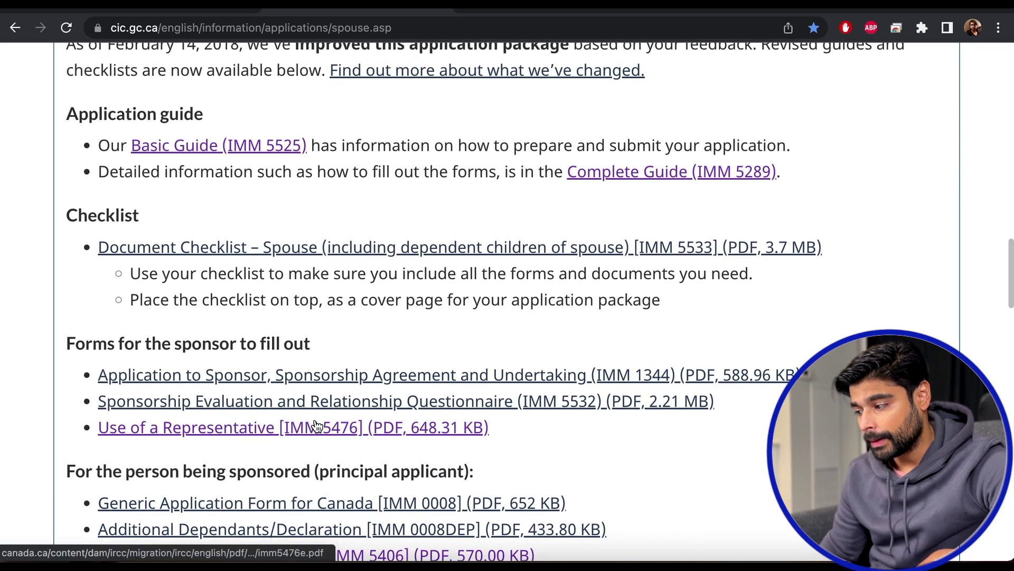
scroll(316, 420, down, 5)
scroll(316, 420, down, 3)
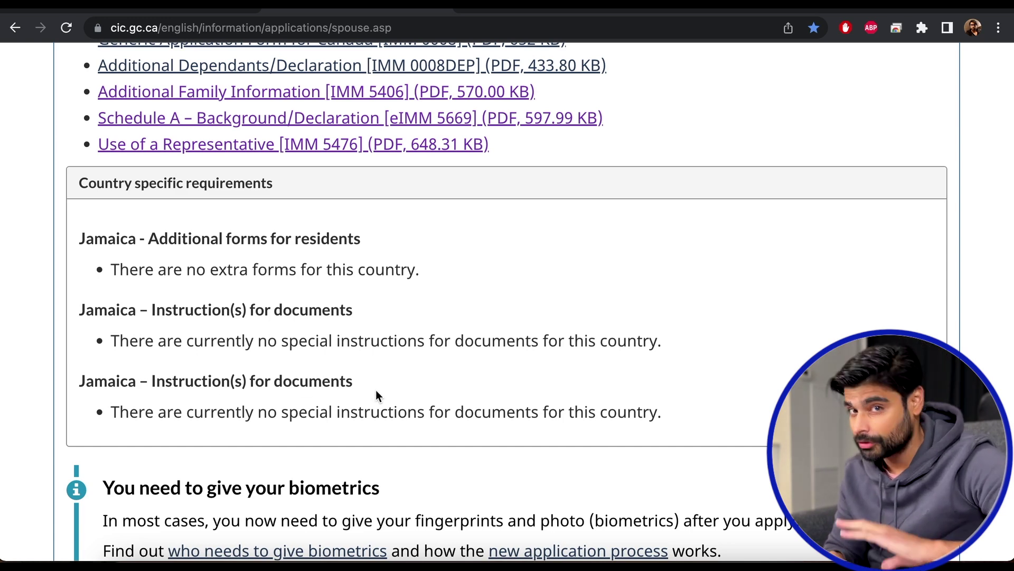
scroll(376, 392, up, 5)
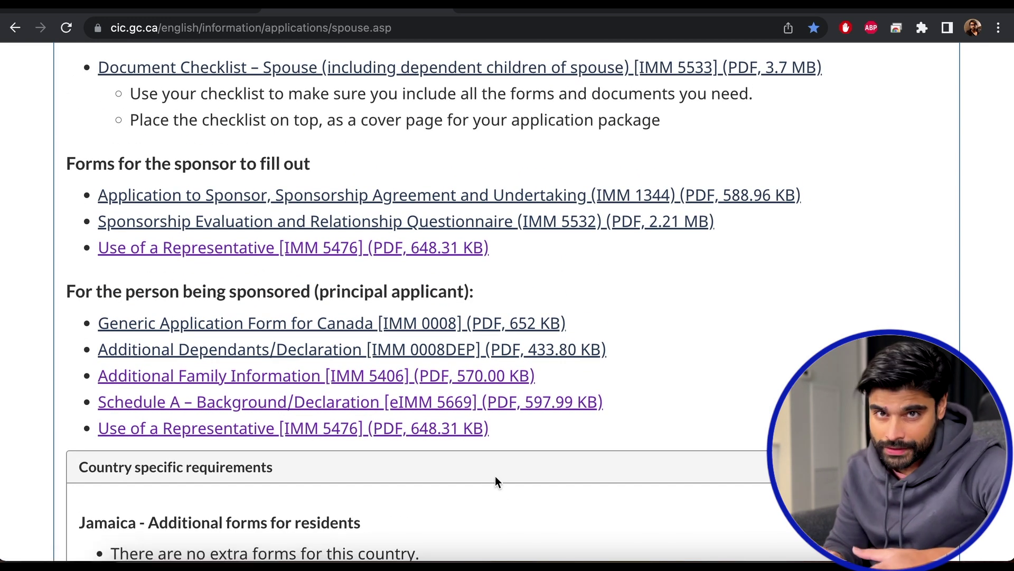
scroll(495, 478, up, 5)
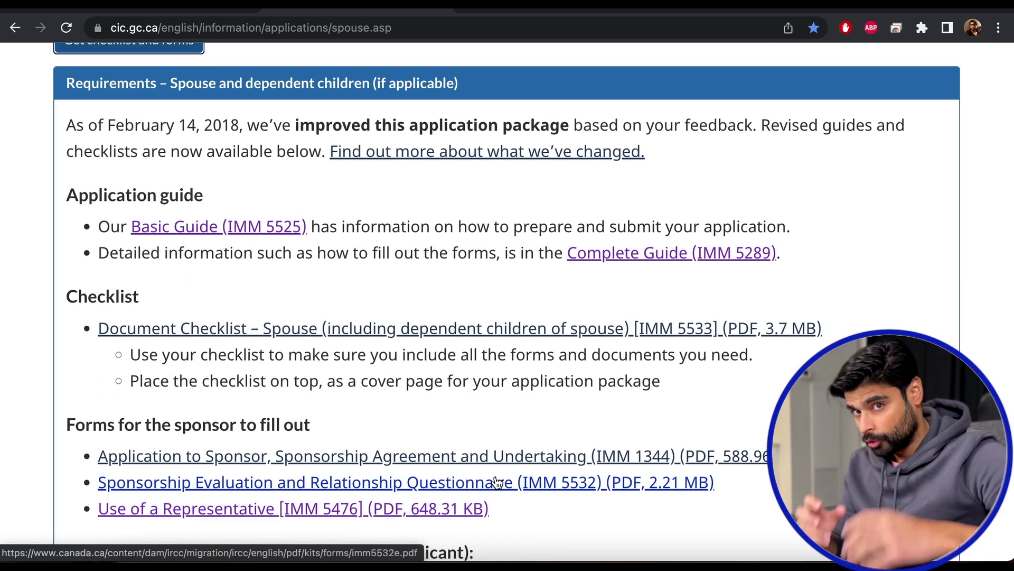
scroll(497, 481, up, 2)
scroll(496, 482, down, 6)
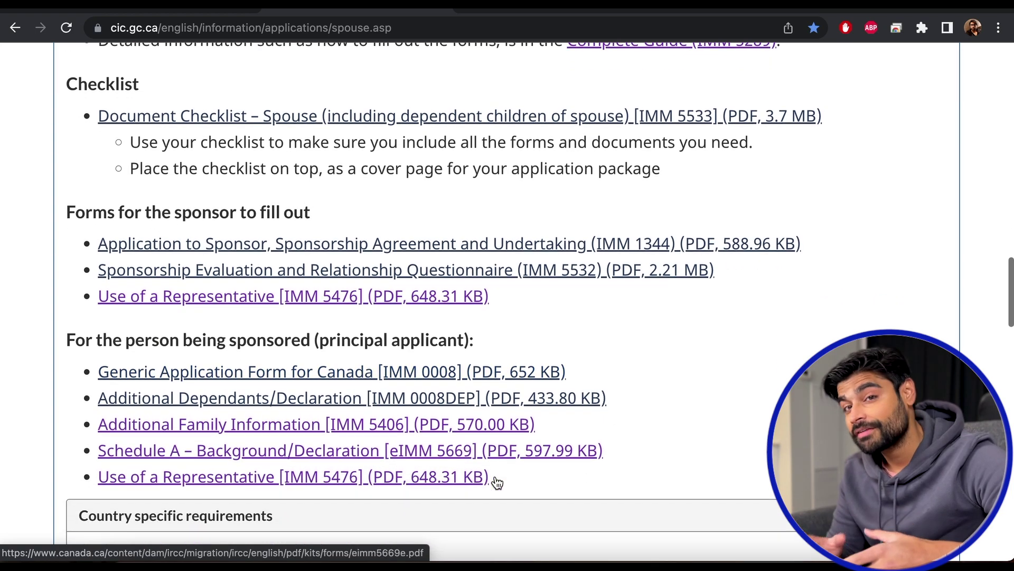
scroll(497, 482, up, 6)
scroll(496, 475, down, 7)
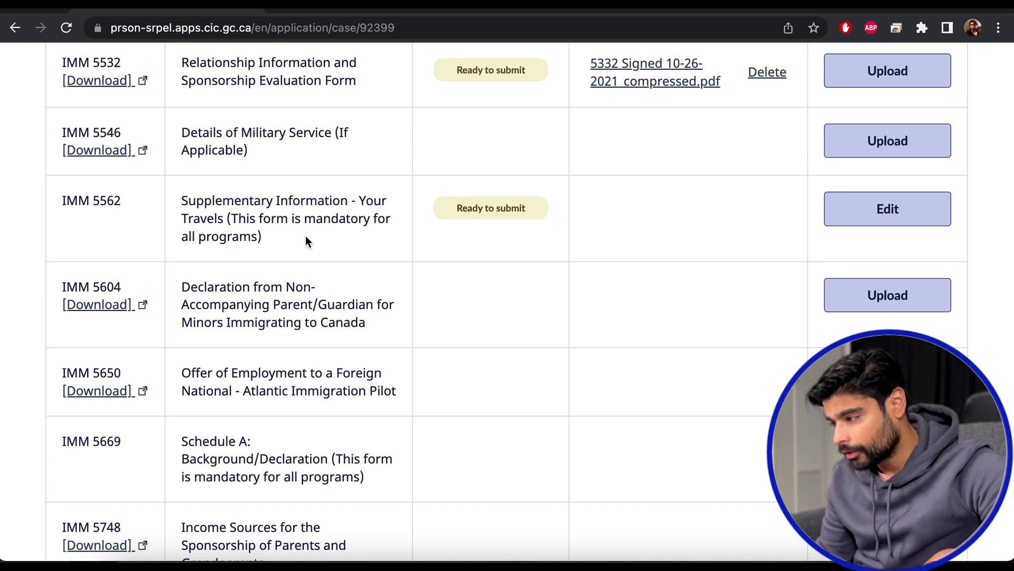
Edit IMM 5562, mark the applicant Did not travel with Not Applicable destination, and save.
click(895, 213)
scroll(895, 213, down, 4)
click(793, 369)
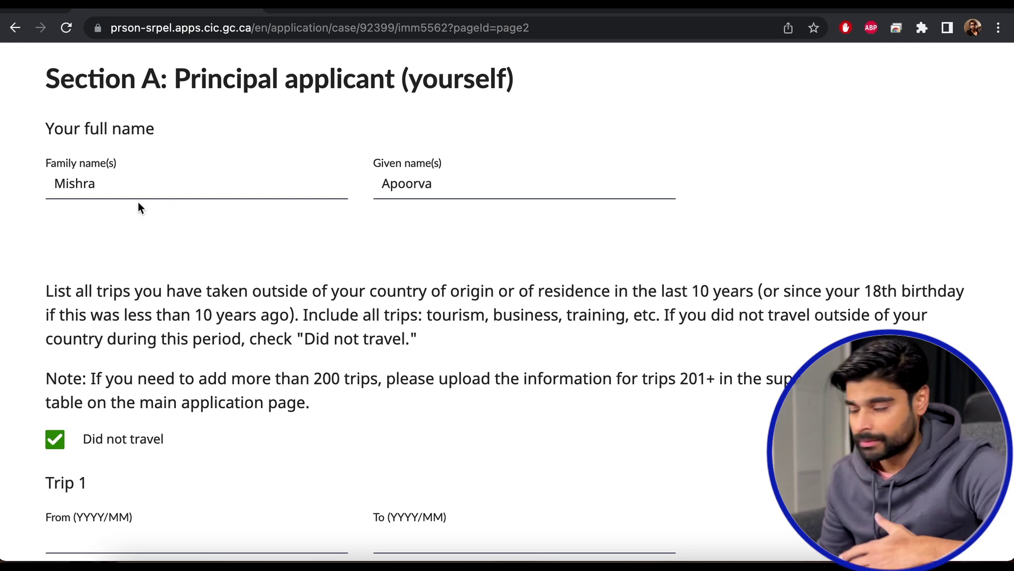
scroll(425, 184, down, 5)
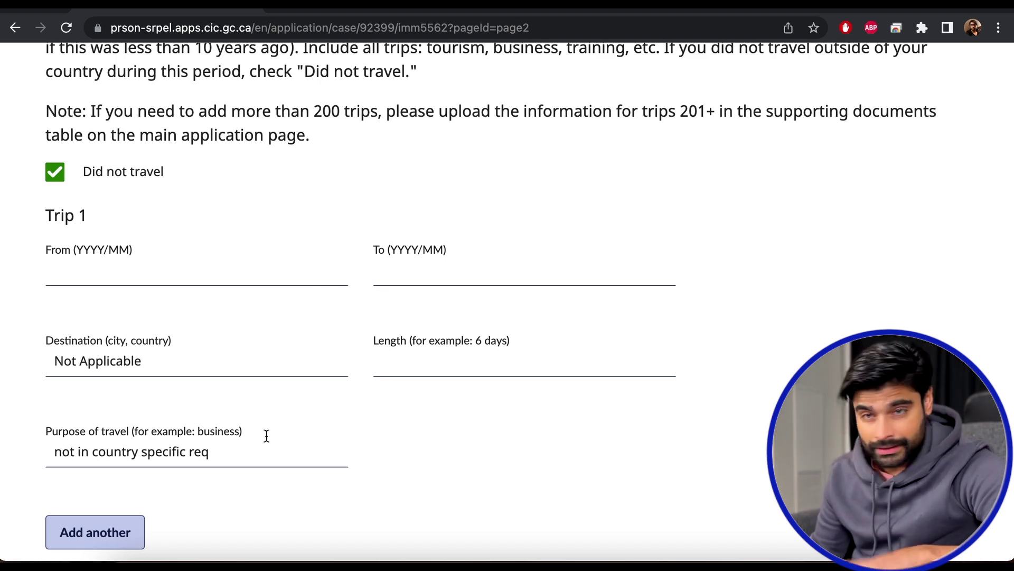
scroll(639, 309, down, 3)
scroll(639, 309, up, 10)
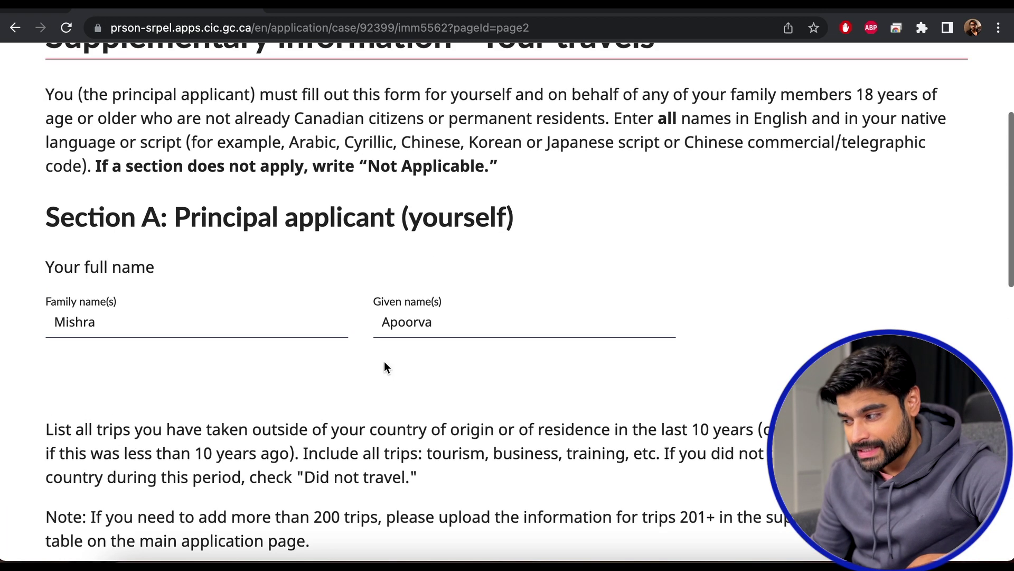
scroll(470, 325, down, 9)
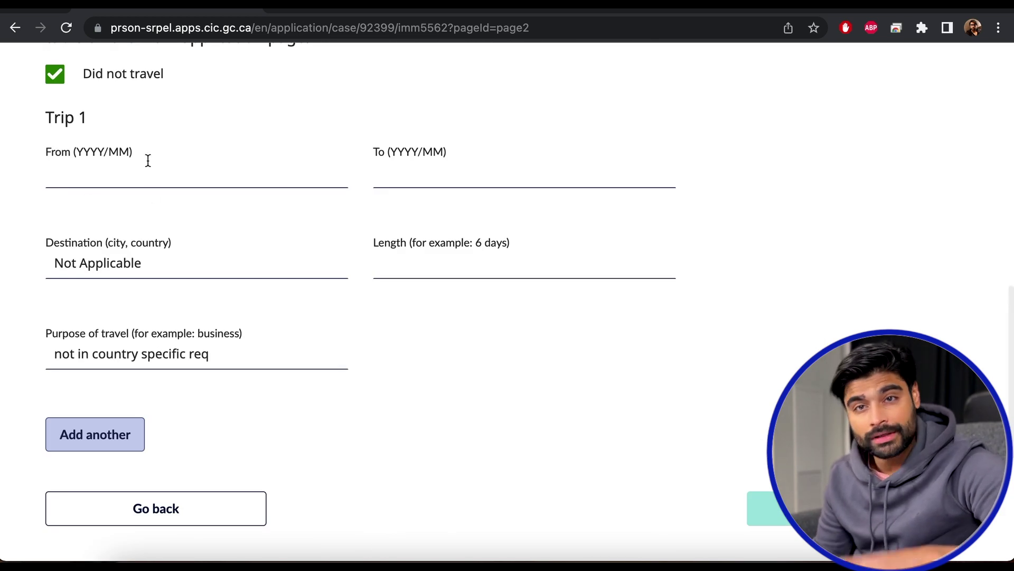
scroll(831, 233, down, 5)
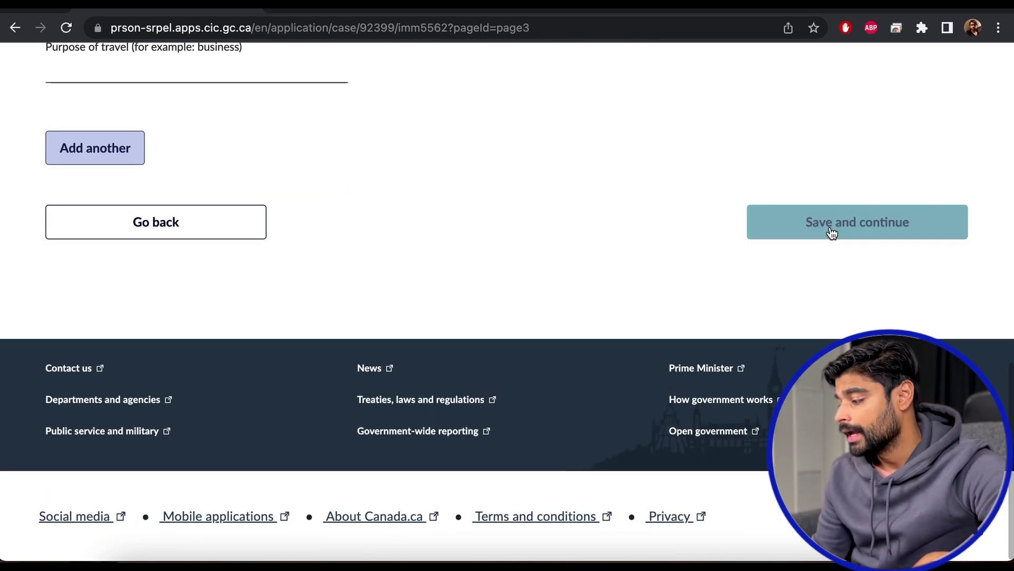
click(831, 229)
Complete the travel form, edit the applicant's IMM 5669 Schedule A, and reach Section D.
click(831, 266)
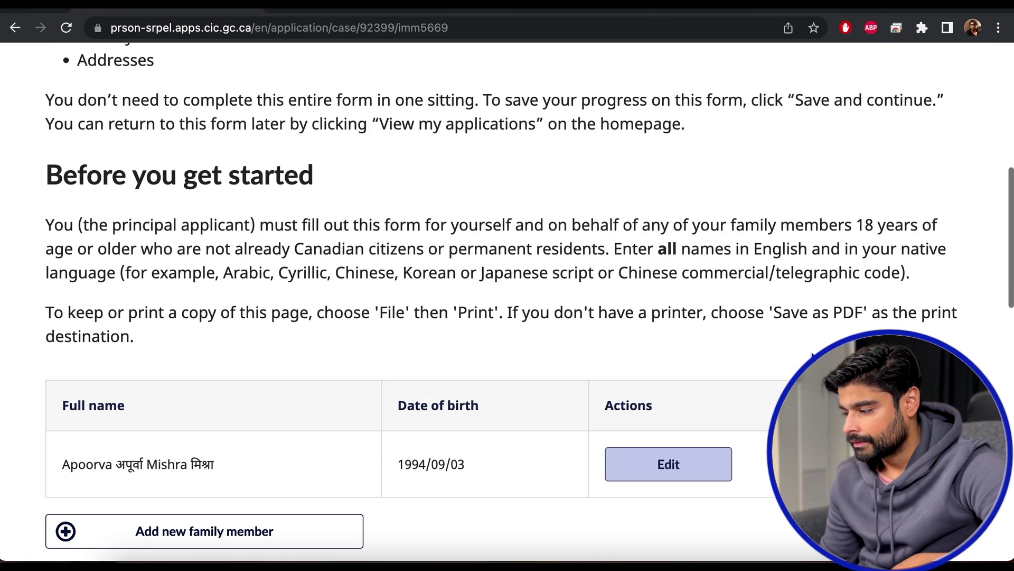
scroll(507, 302, down, 3)
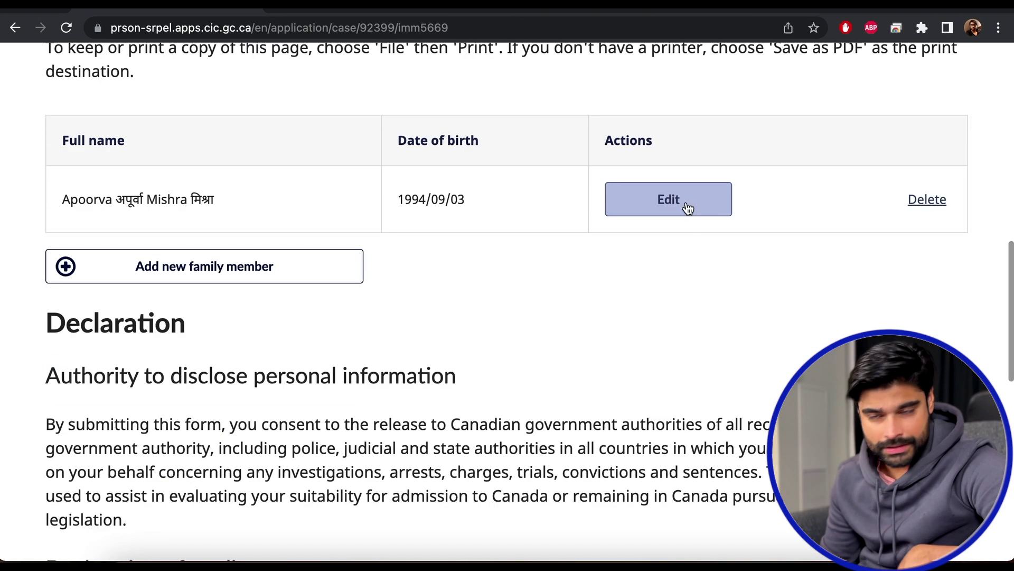
click(688, 207)
scroll(688, 207, down, 10)
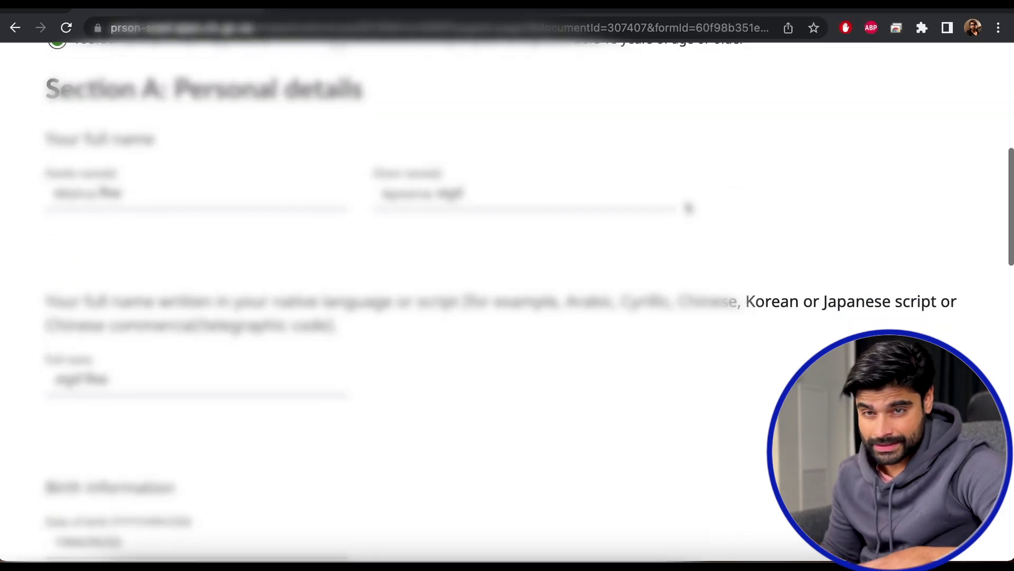
scroll(328, 188, down, 7)
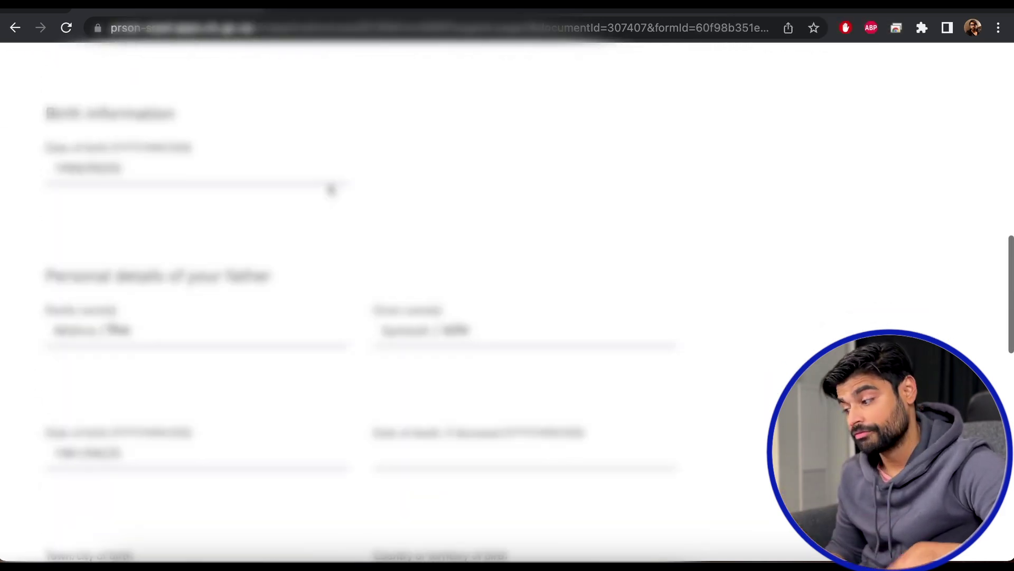
scroll(331, 189, down, 2)
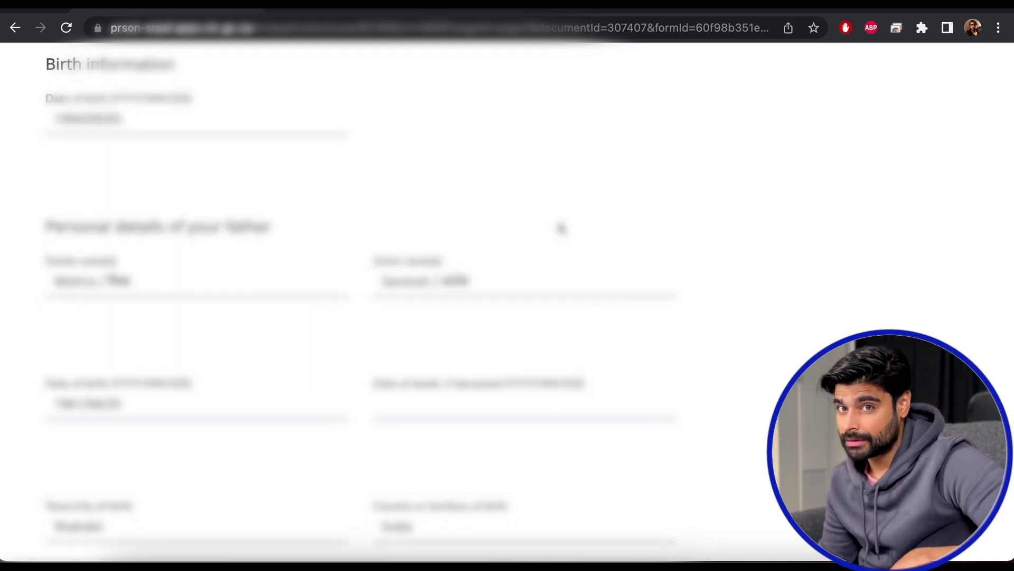
scroll(561, 228, up, 10)
scroll(561, 228, down, 3)
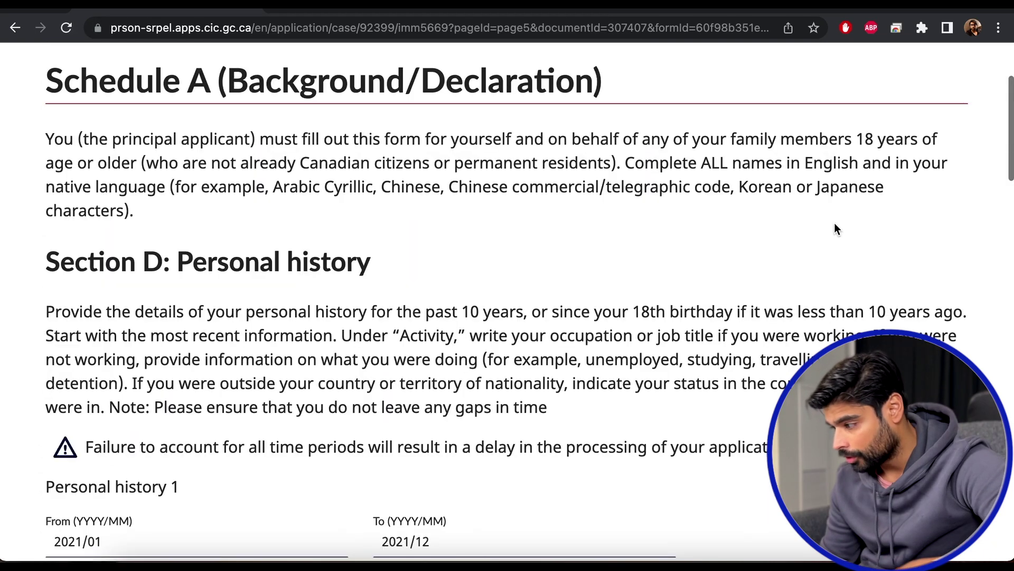
Scroll through the Section D personal history entries down to Personal history 3.
scroll(835, 223, down, 3)
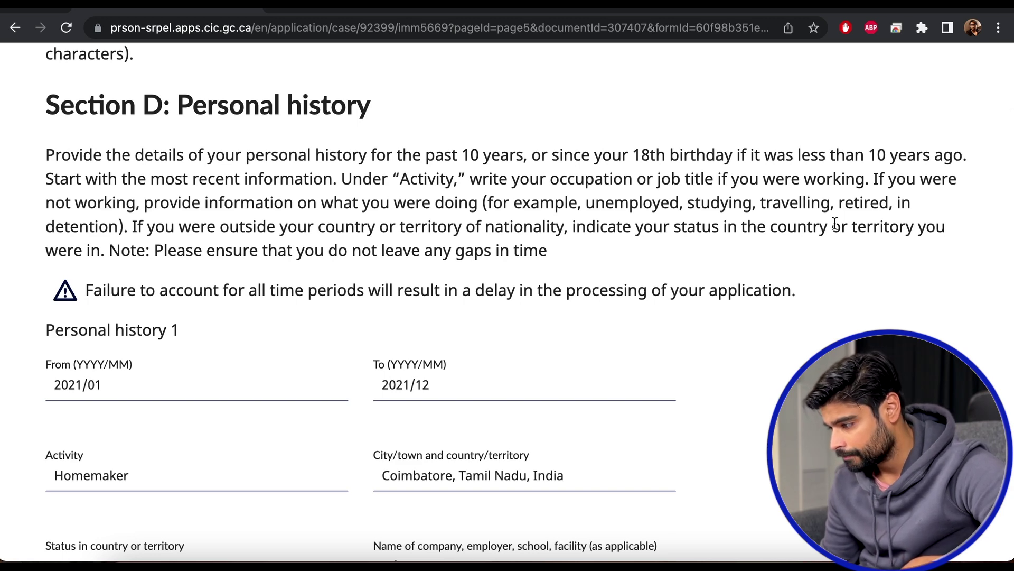
scroll(834, 223, down, 4)
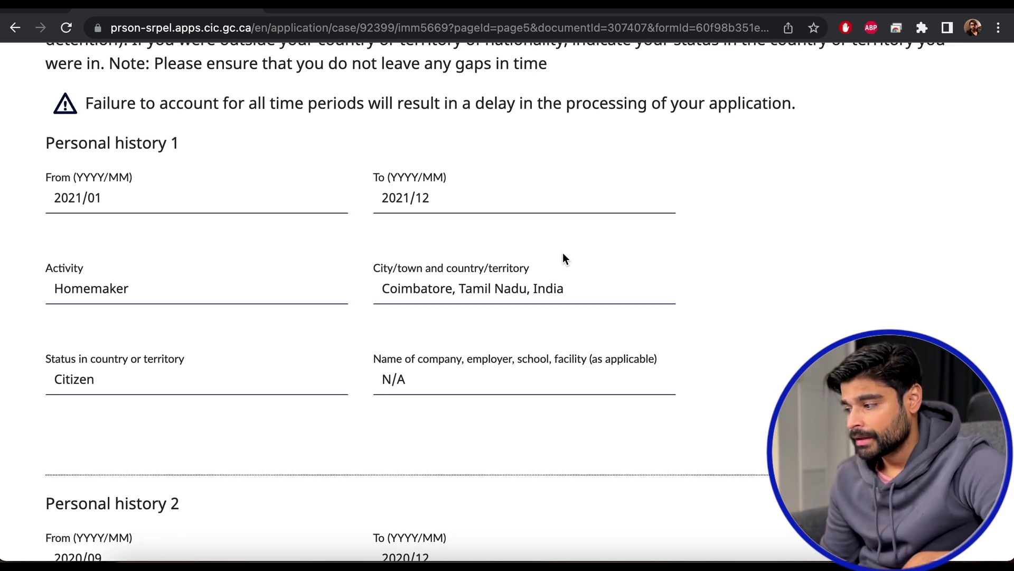
scroll(563, 254, down, 1)
scroll(563, 254, up, 1)
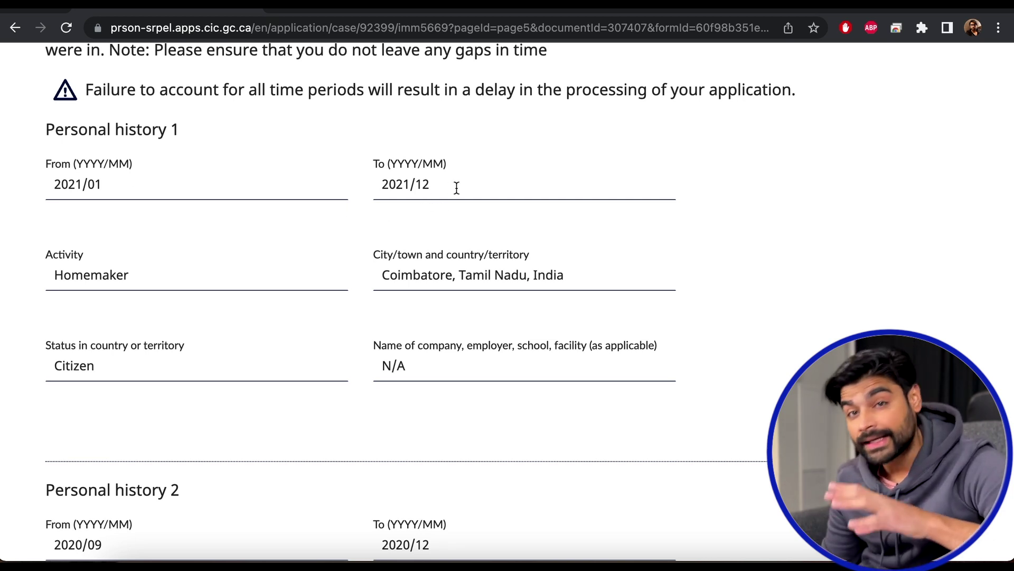
scroll(618, 263, down, 3)
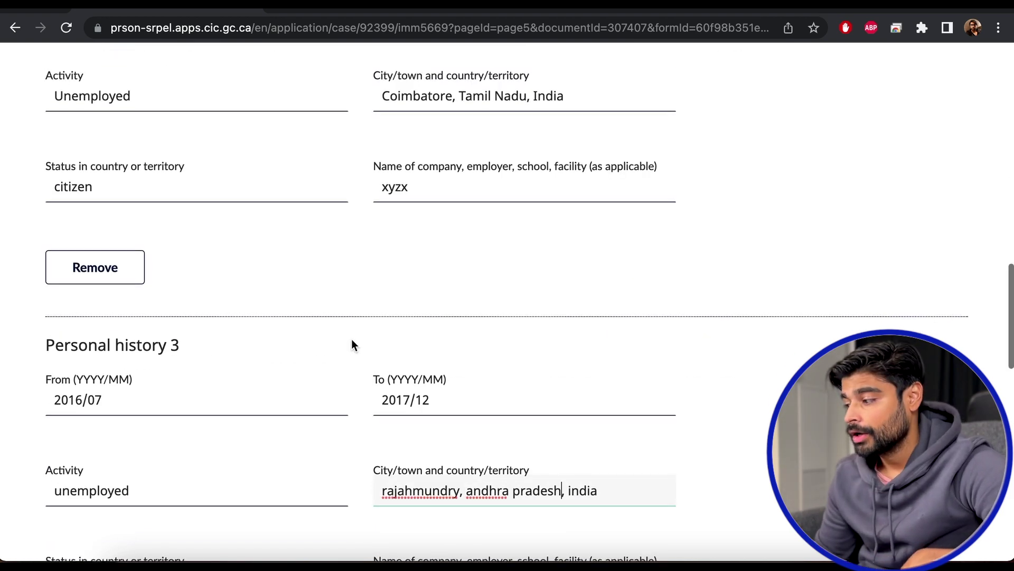
scroll(351, 338, up, 3)
scroll(351, 338, down, 4)
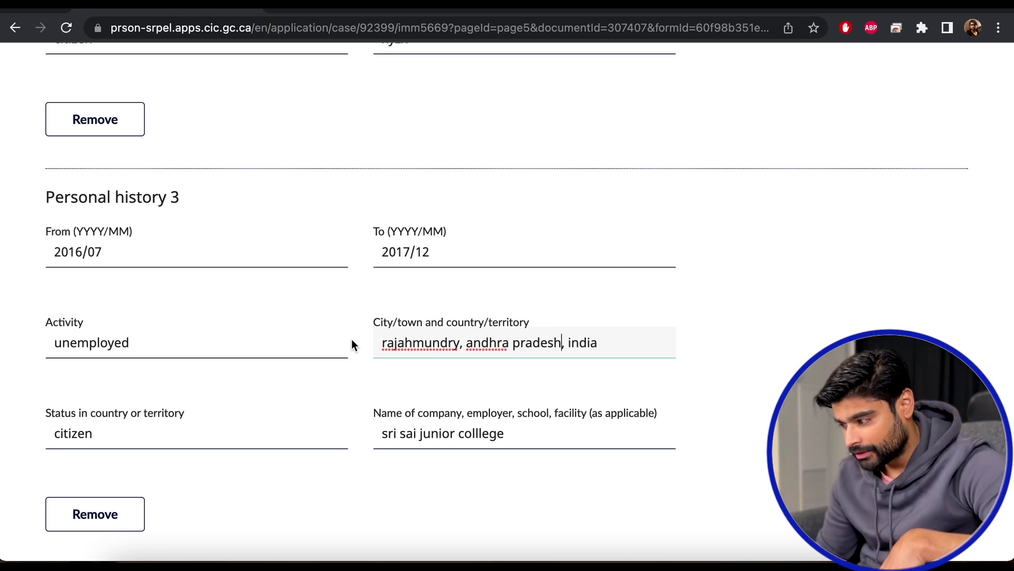
scroll(352, 341, down, 2)
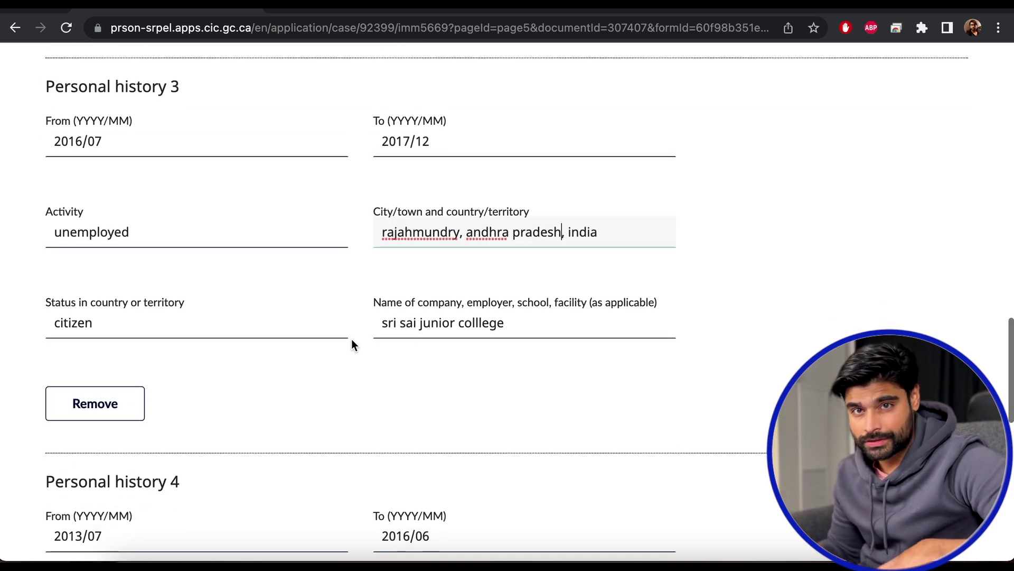
scroll(597, 298, up, 5)
scroll(597, 298, up, 8)
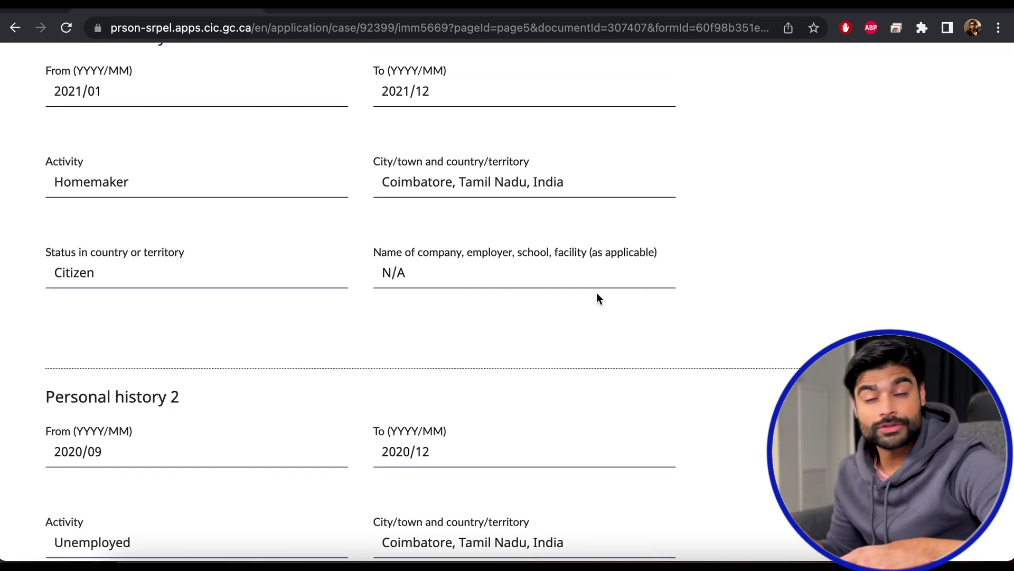
scroll(597, 297, down, 11)
scroll(597, 294, down, 6)
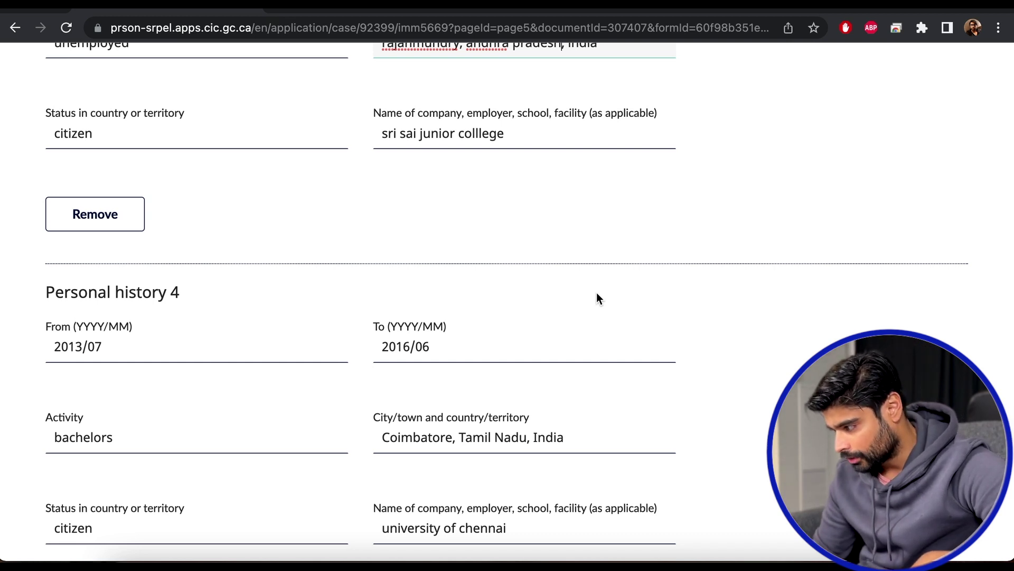
scroll(598, 298, up, 5)
Test the city length limit, then trim the city back to rajahmundry, andhra pradesh, india.
text(jhgjhgjhgjhghjghj)
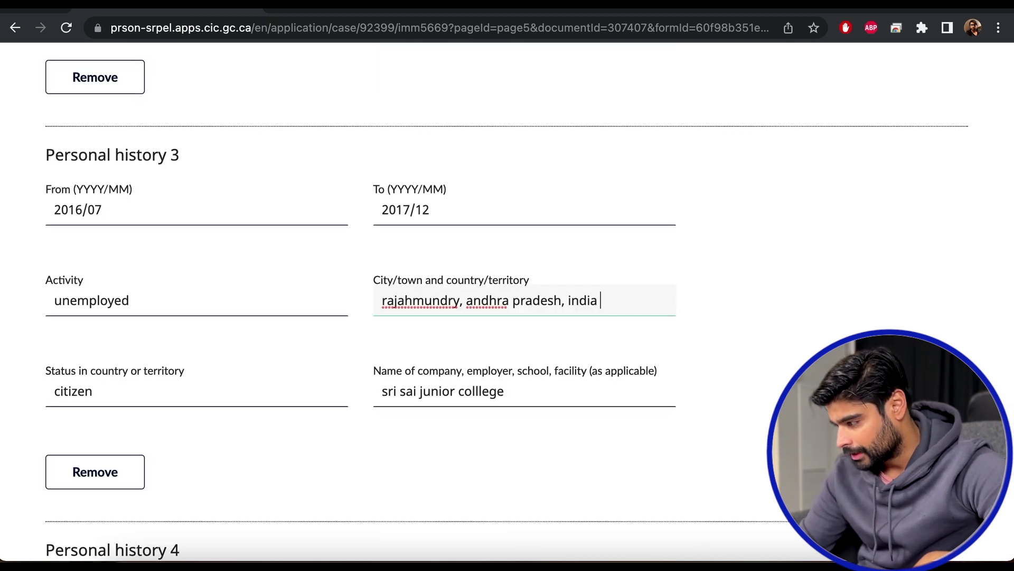
text(ghjghjghjghj)
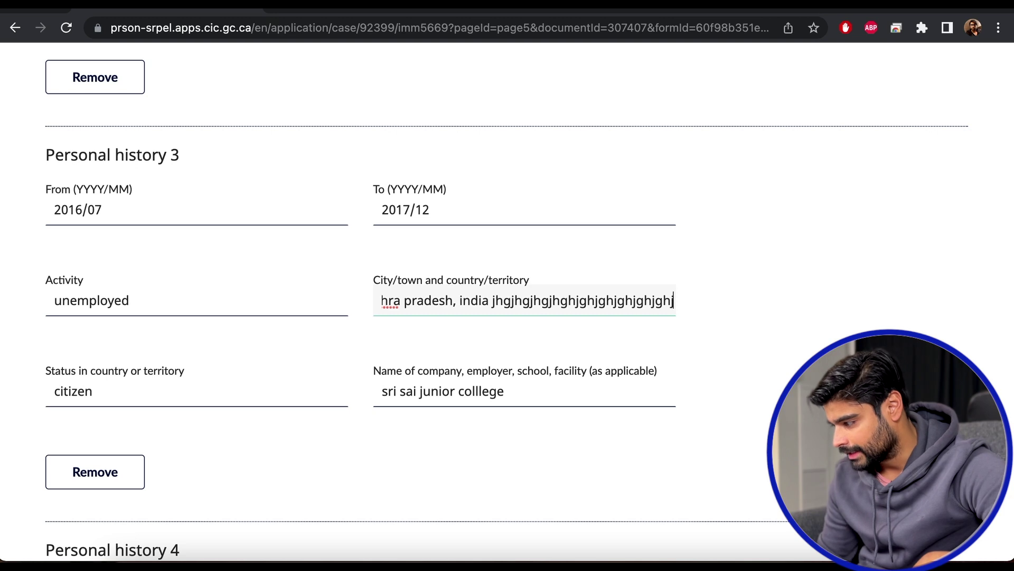
click(579, 335)
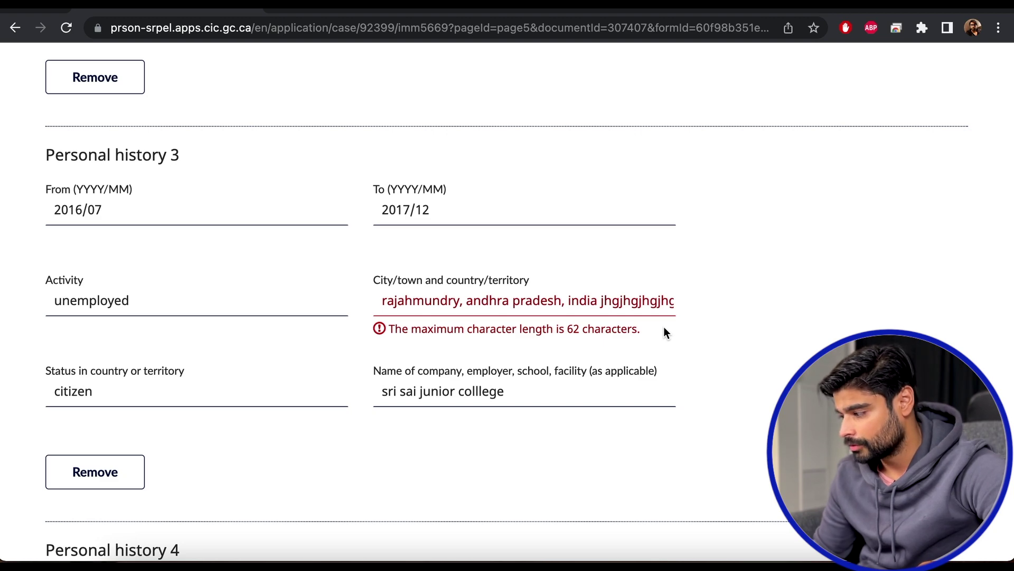
scroll(790, 341, down, 15)
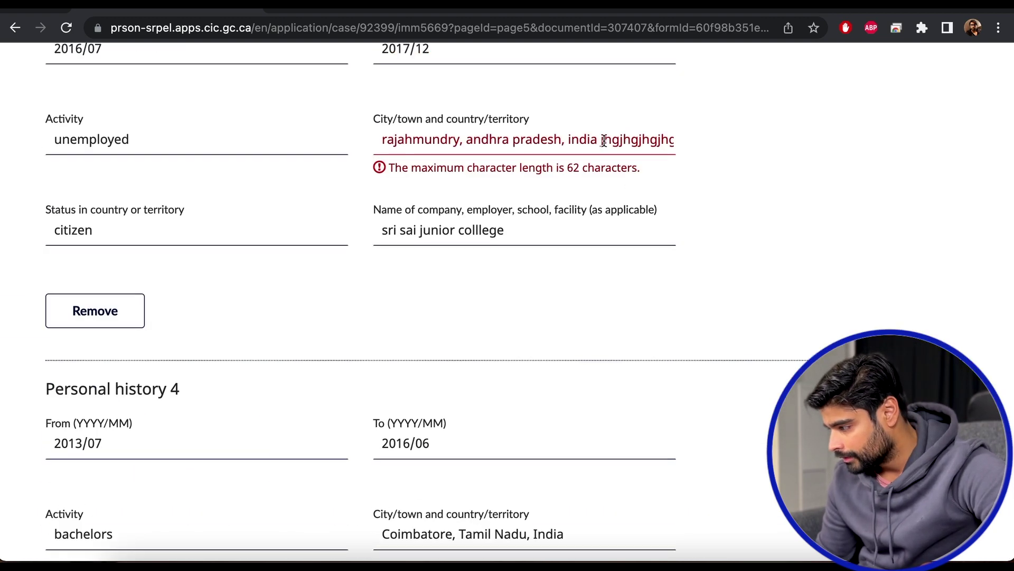
key(BackSpace)
key(BackSpace)
key(BackSpace)
key(BackSpace)
key(BackSpace)
key(BackSpace)
key(BackSpace)
key(BackSpace)
key(BackSpace)
key(BackSpace)
key(BackSpace)
key(BackSpace)
key(BackSpace)
key(BackSpace)
key(BackSpace)
key(BackSpace)
key(BackSpace)
key(BackSpace)
key(BackSpace)
key(BackSpace)
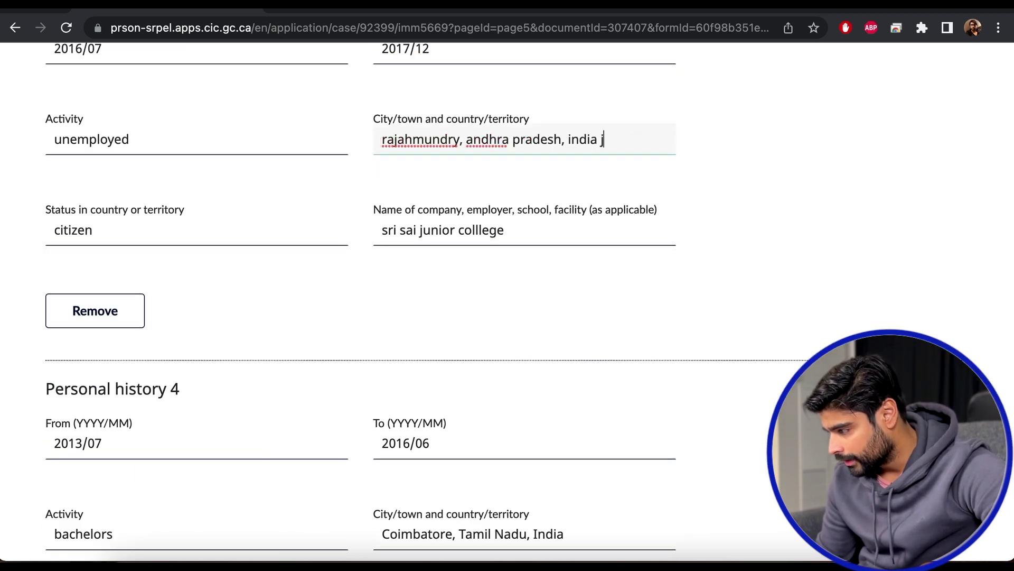
click(662, 291)
scroll(662, 291, down, 10)
scroll(661, 290, up, 9)
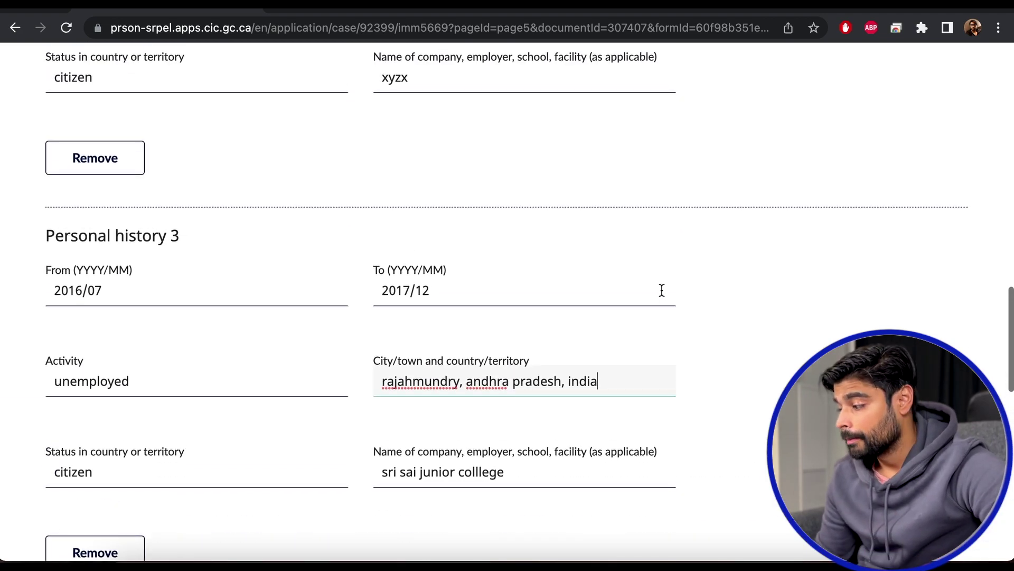
scroll(662, 289, down, 15)
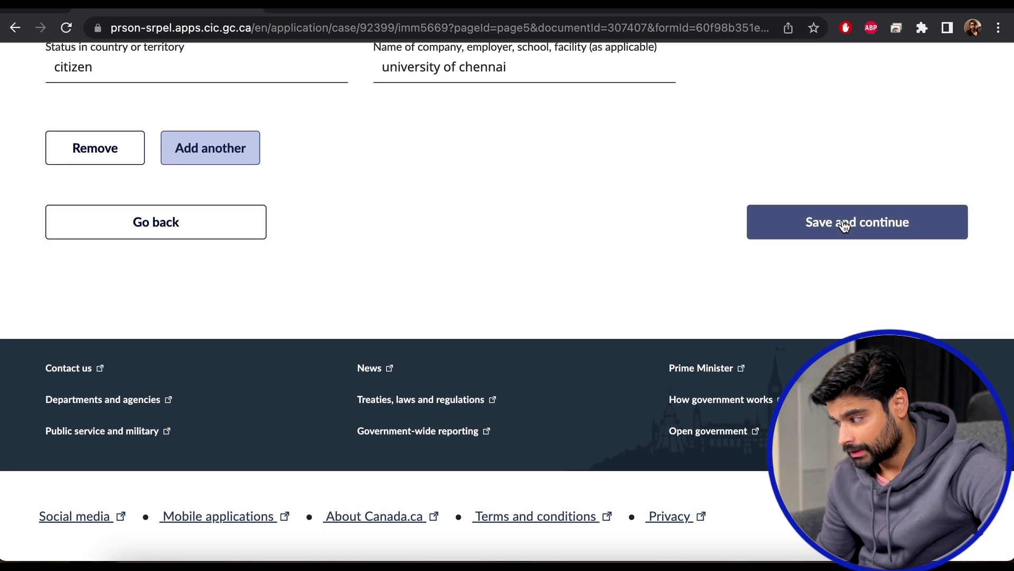
Try saving the personal history page and dismiss the technical error banner.
click(843, 224)
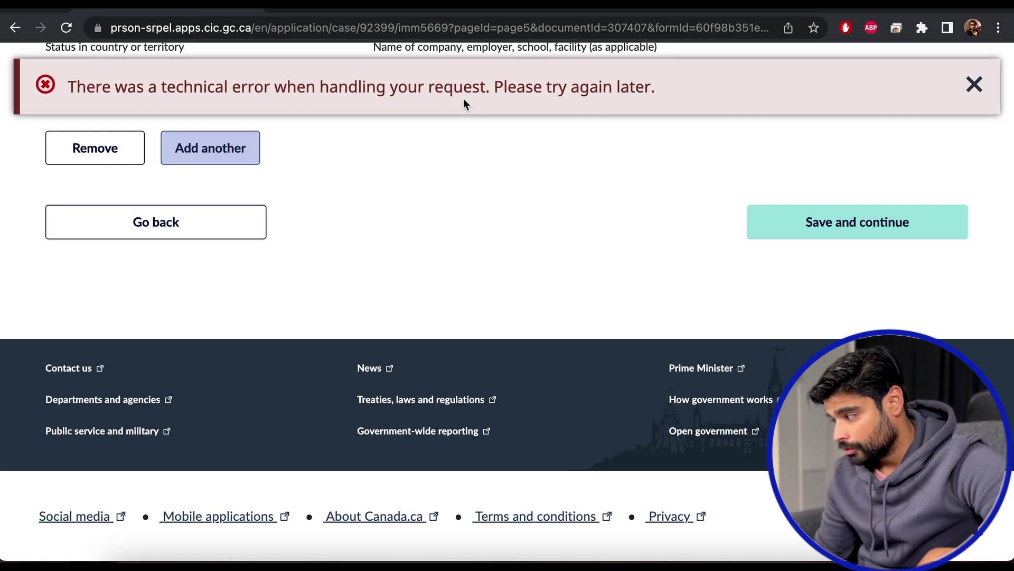
click(971, 85)
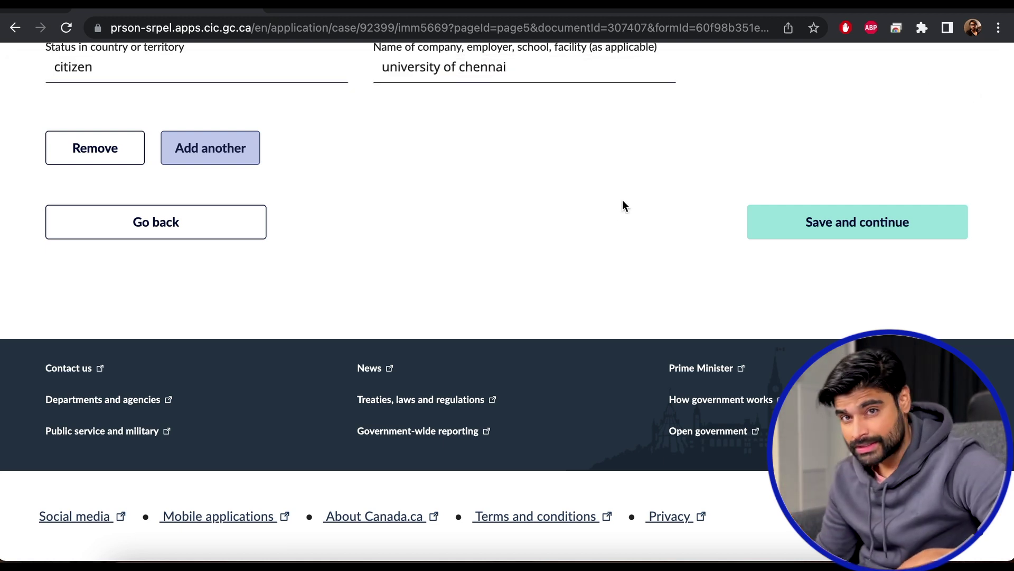
scroll(611, 206, up, 7)
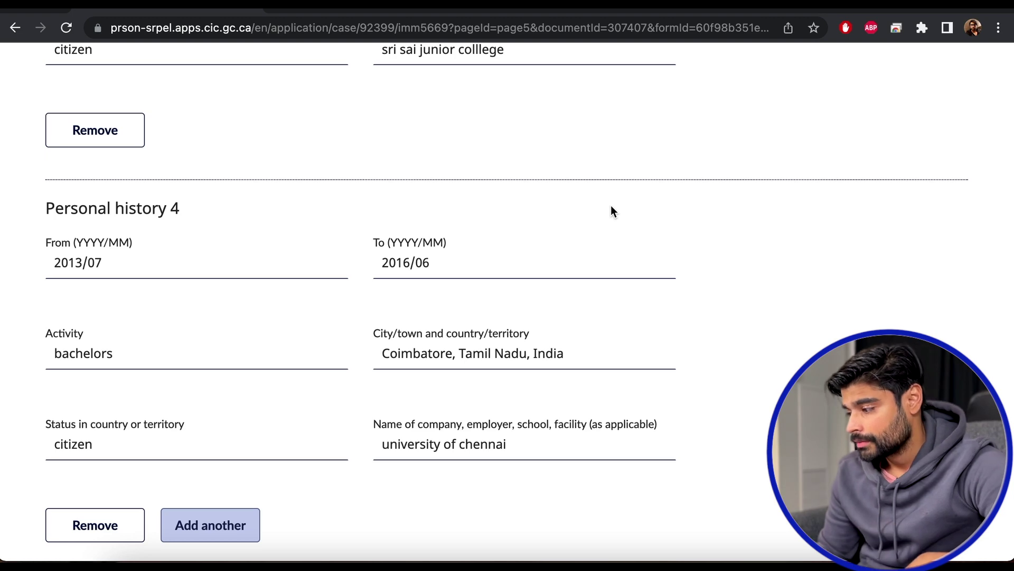
scroll(611, 205, up, 7)
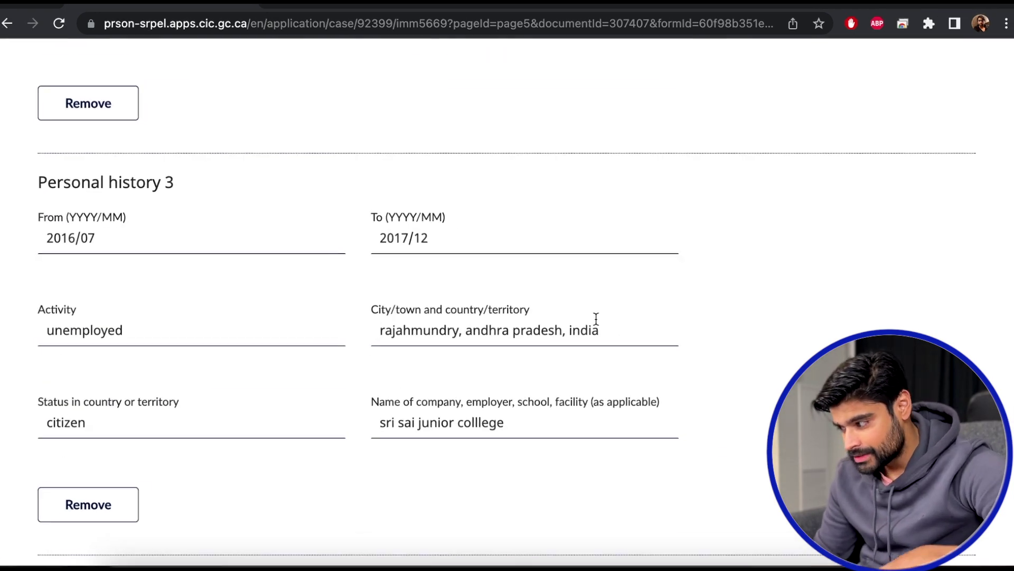
Delete 'andhra pradesh,' so the city reads rajahmundry, india, then save and continue.
click(601, 329)
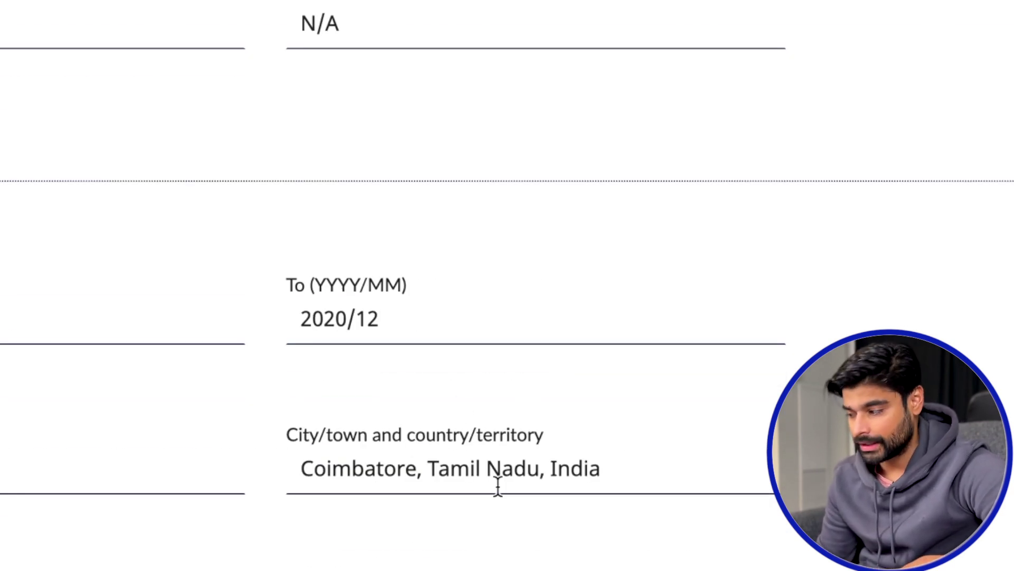
scroll(582, 475, down, 12)
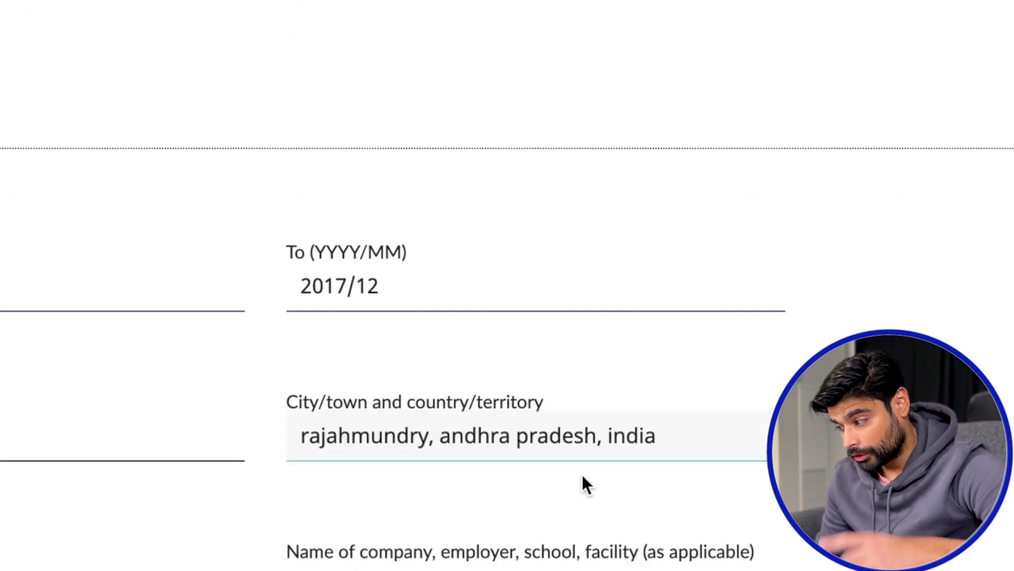
drag(603, 396, 440, 397)
key(BackSpace)
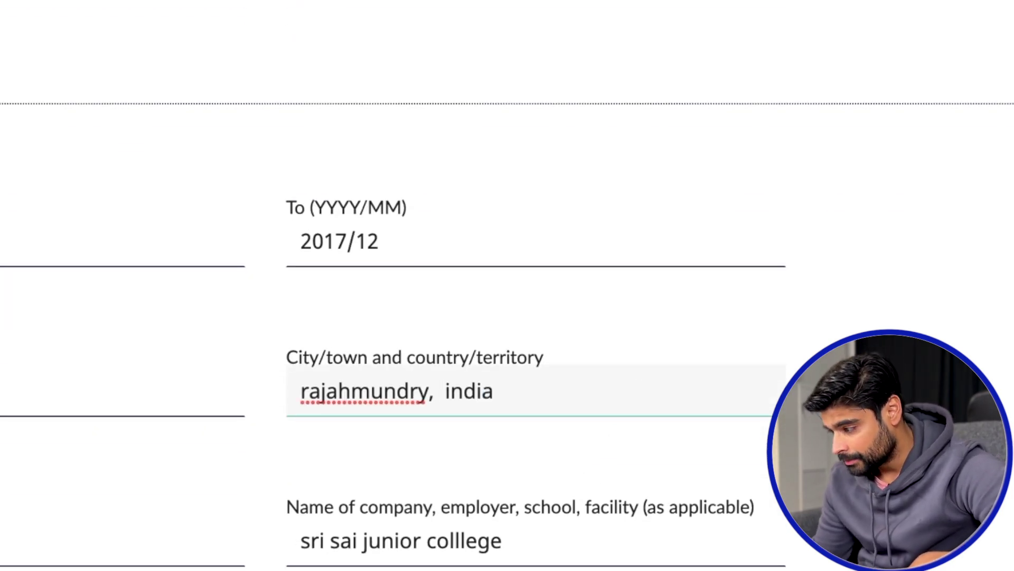
key(BackSpace)
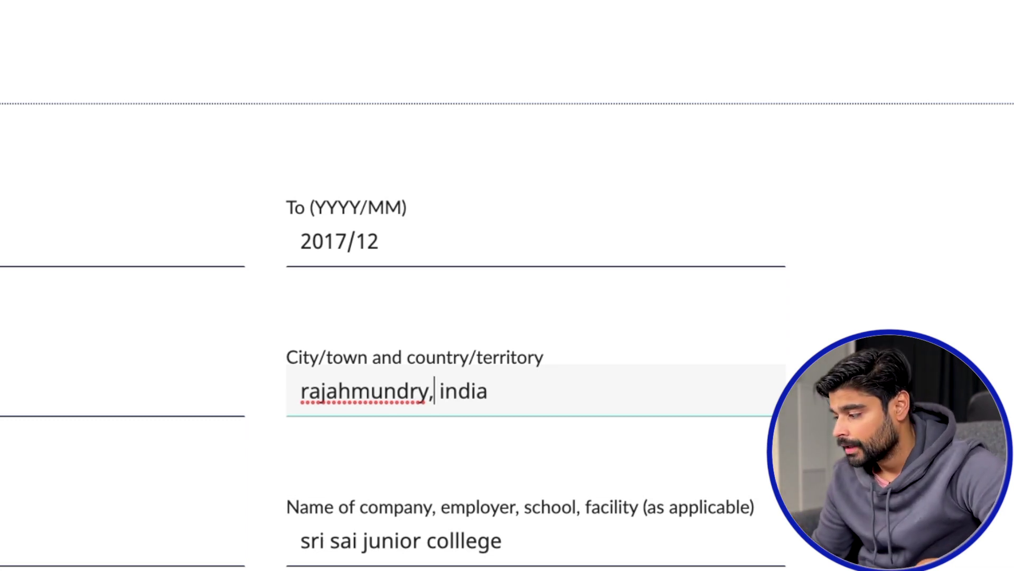
scroll(828, 266, down, 10)
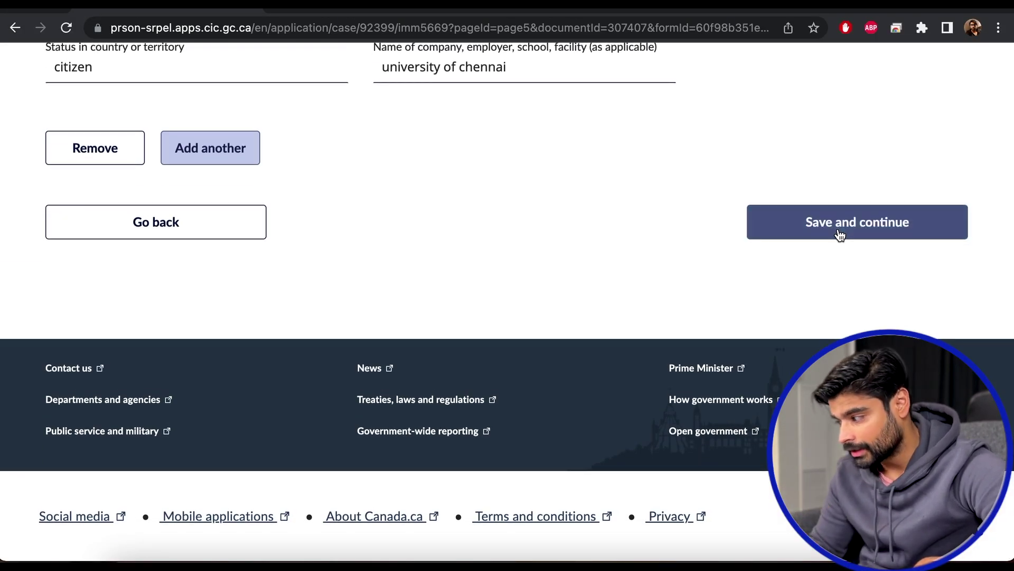
click(840, 235)
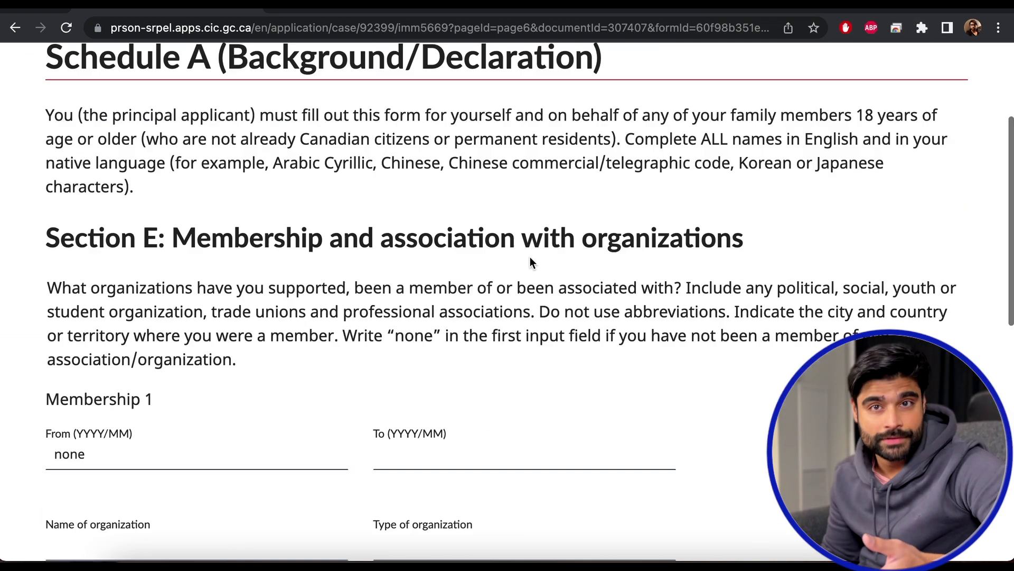
Append random text to Personal history 3's city, try saving, and dismiss the error.
scroll(530, 257, down, 15)
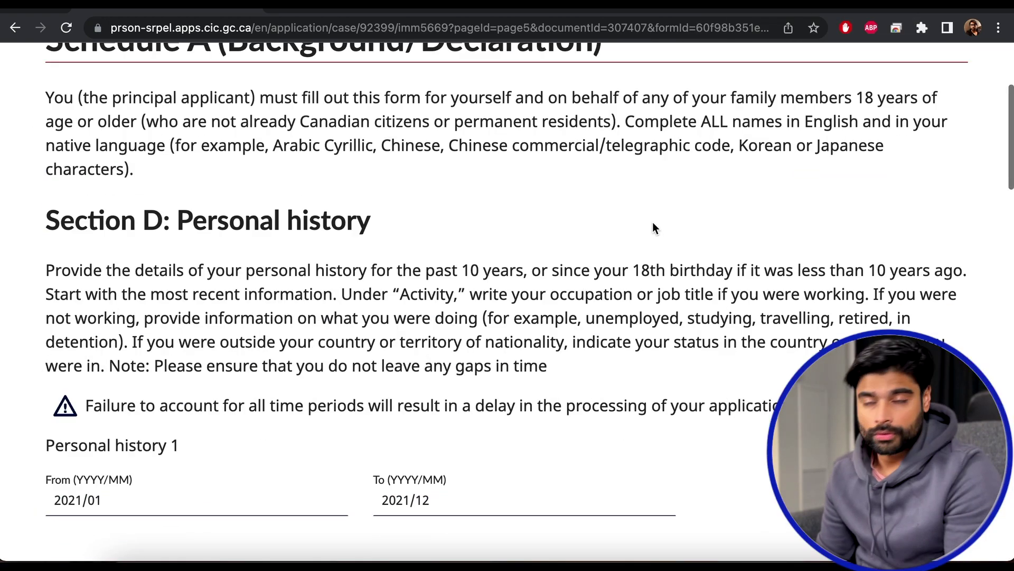
scroll(654, 227, down, 15)
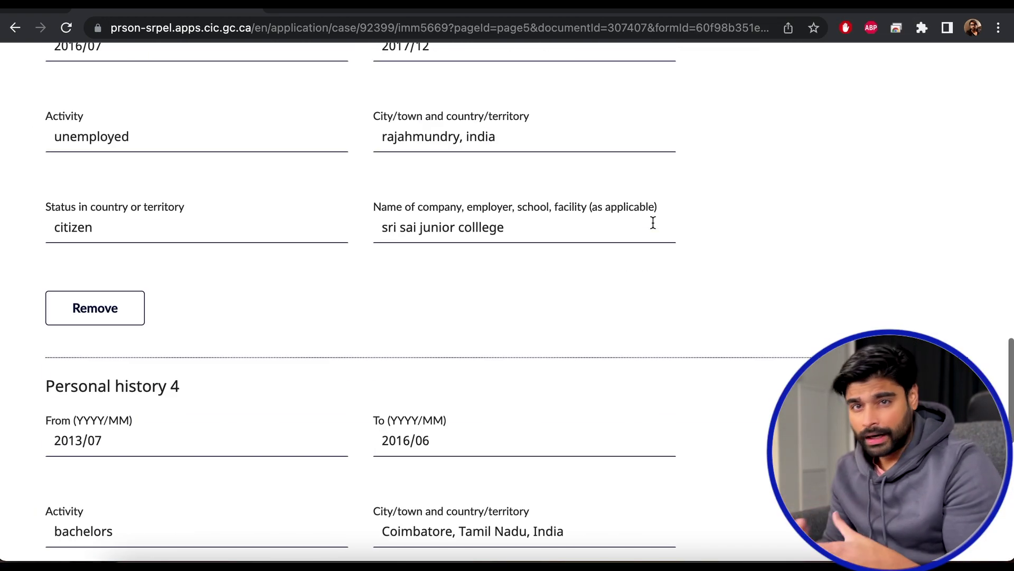
click(505, 126)
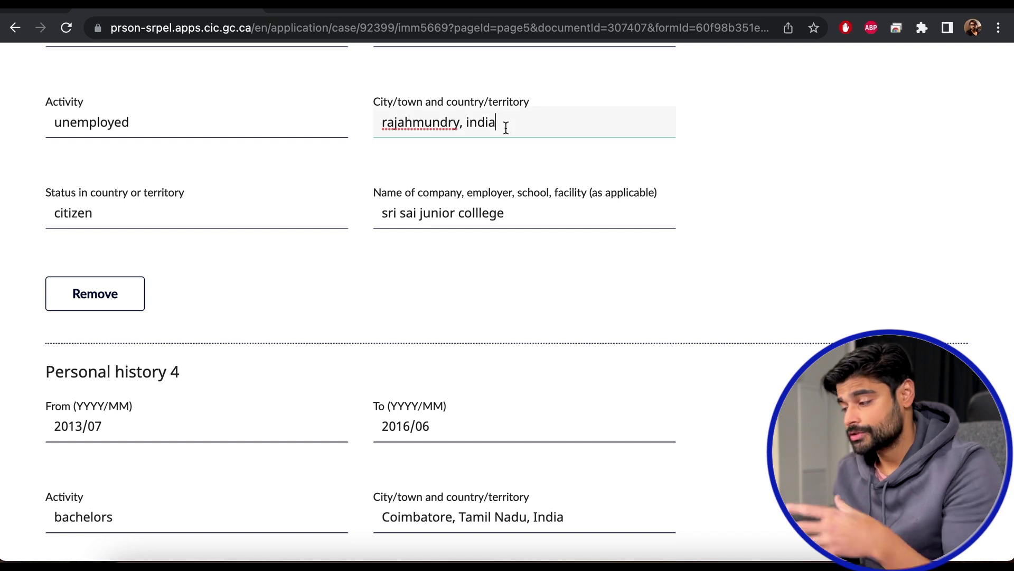
scroll(505, 126, up, 2)
click(151, 78)
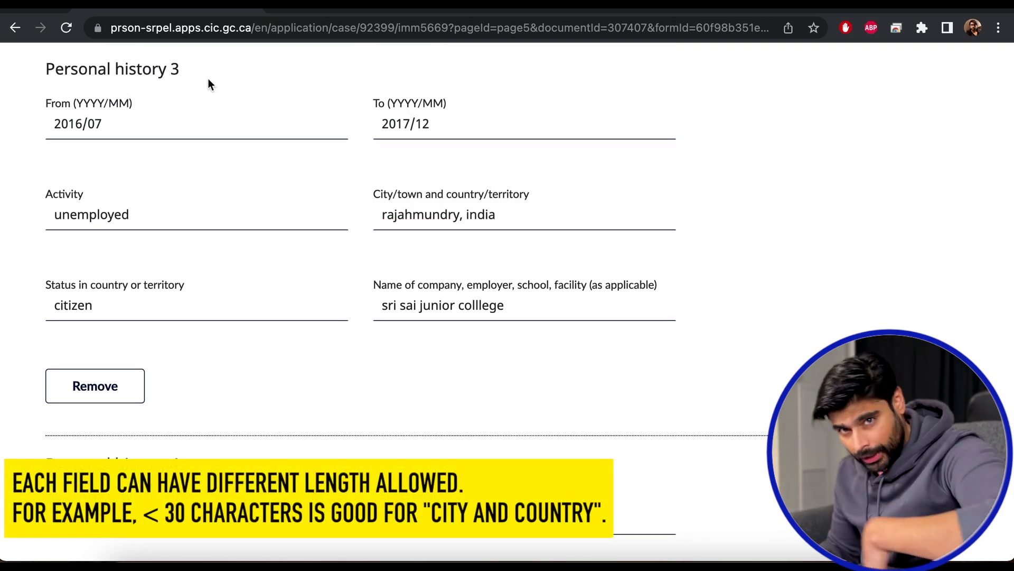
drag(187, 77, 38, 77)
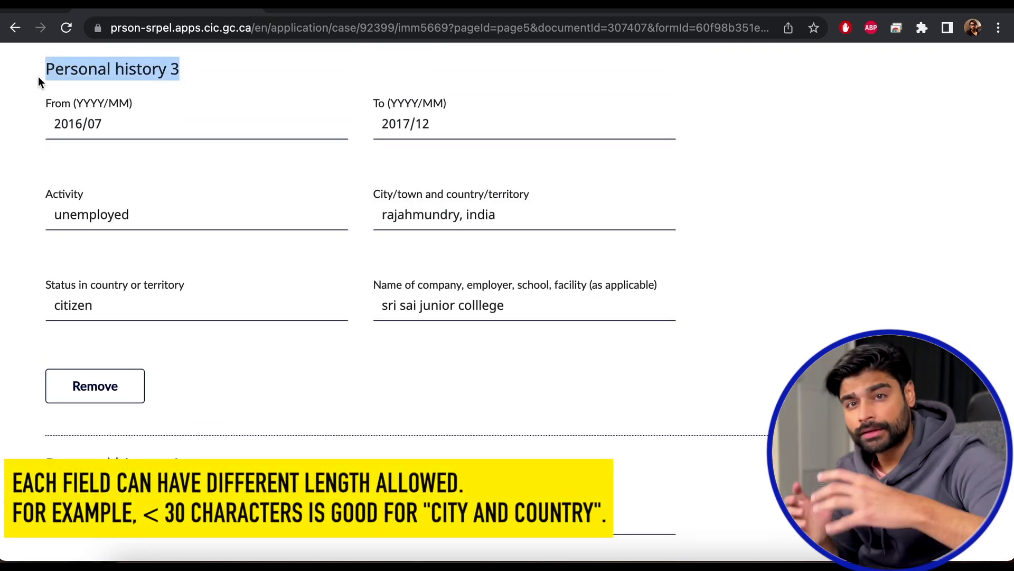
click(540, 226)
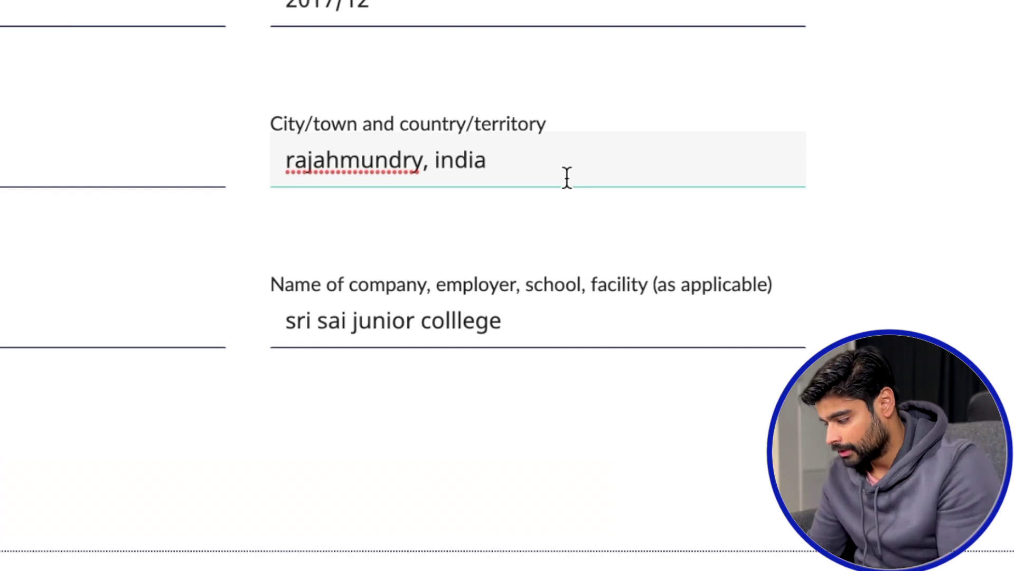
text(, )
text(jkdfhdjfhjdsfhsdhfjds)
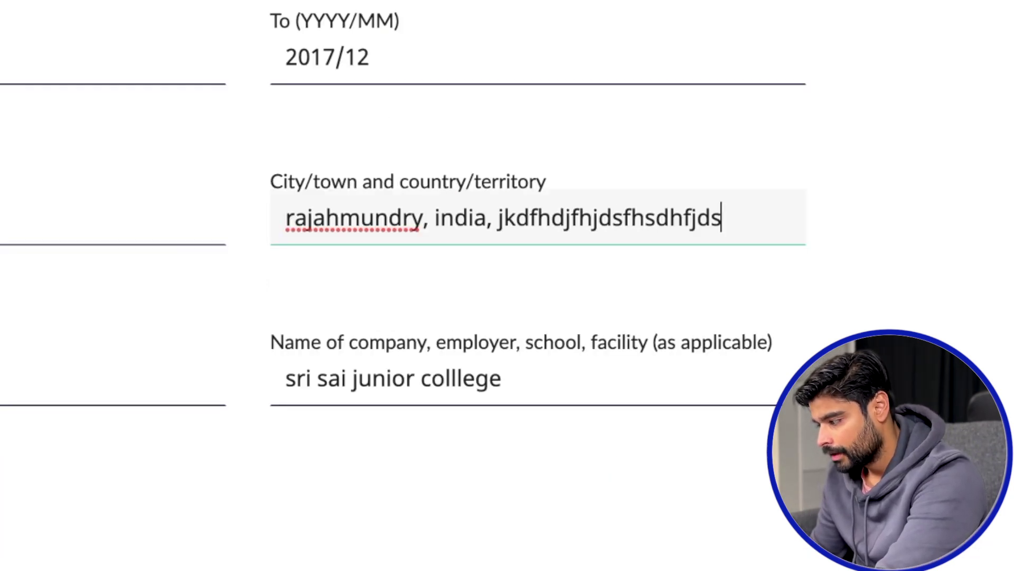
click(864, 300)
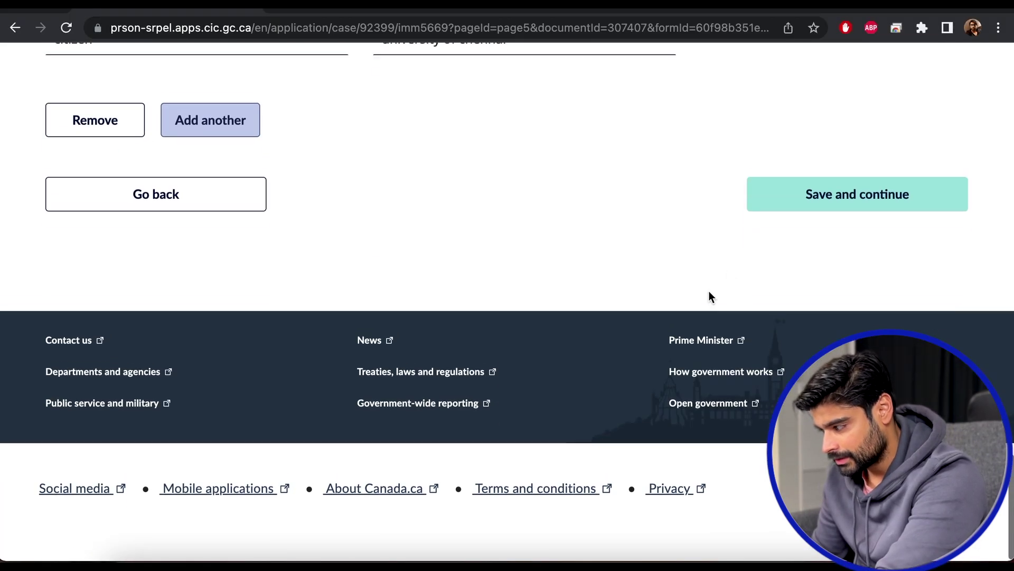
scroll(709, 293, up, 1)
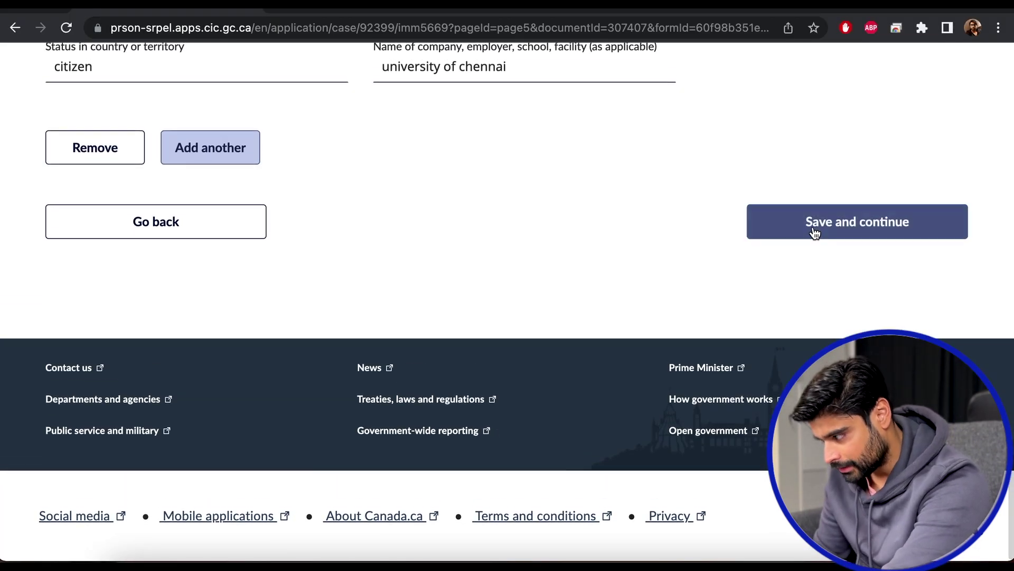
click(815, 231)
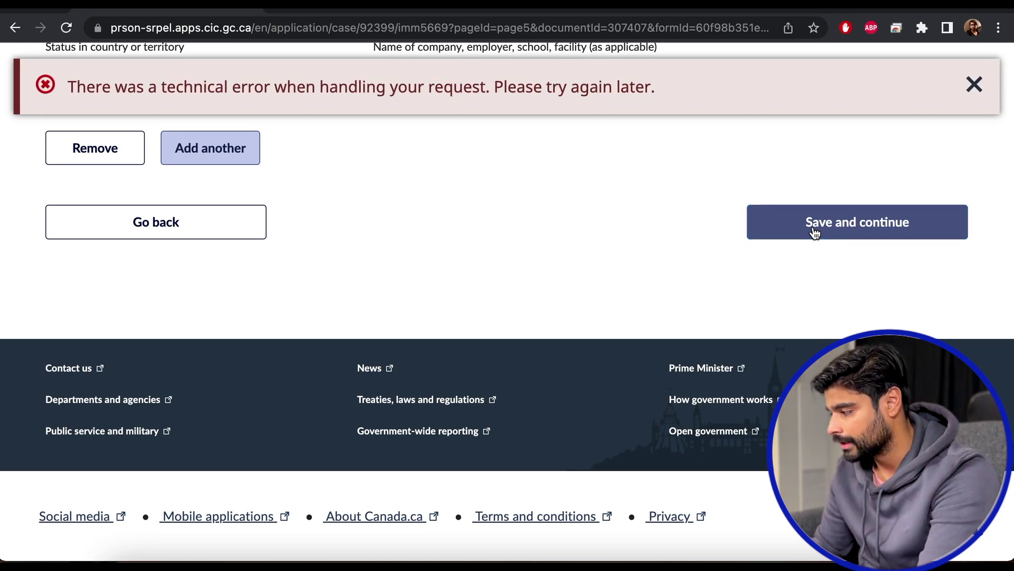
click(976, 94)
Remove the random text, insert 'A.P.' before india, and save and continue.
scroll(663, 211, up, 10)
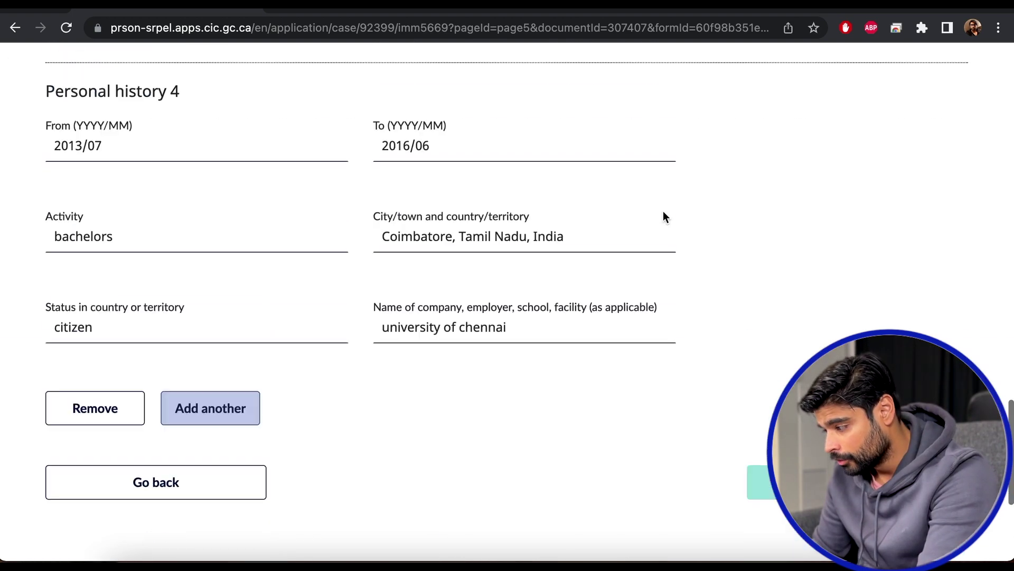
click(634, 333)
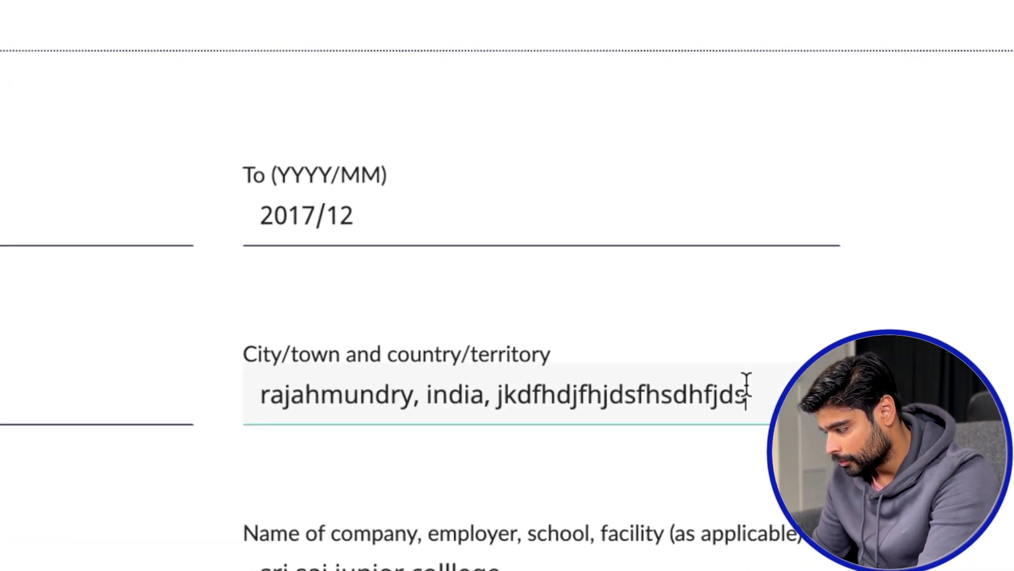
drag(629, 336, 507, 338)
key(BackSpace)
key(BackSpace)
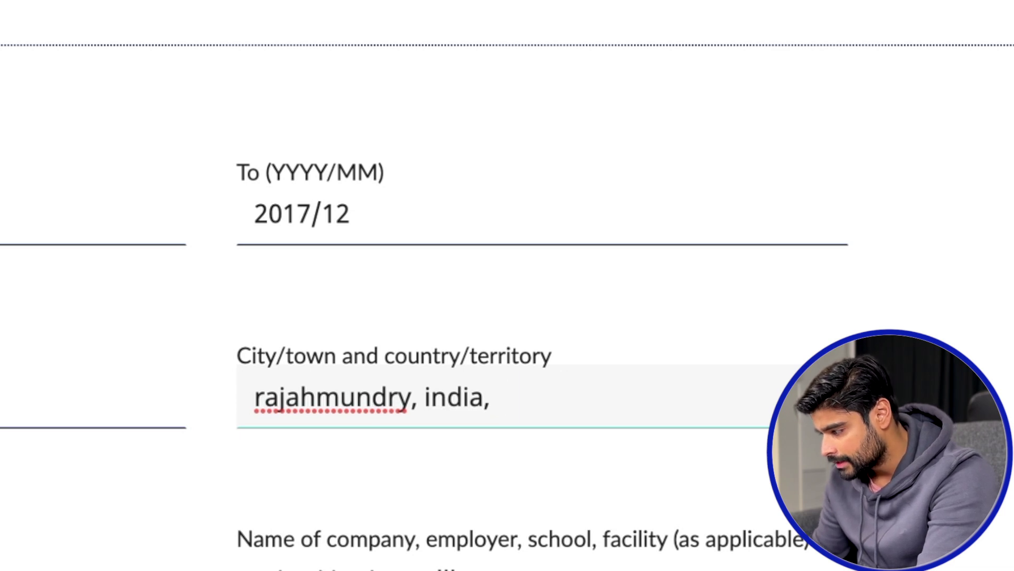
click(423, 402)
text(A.P.)
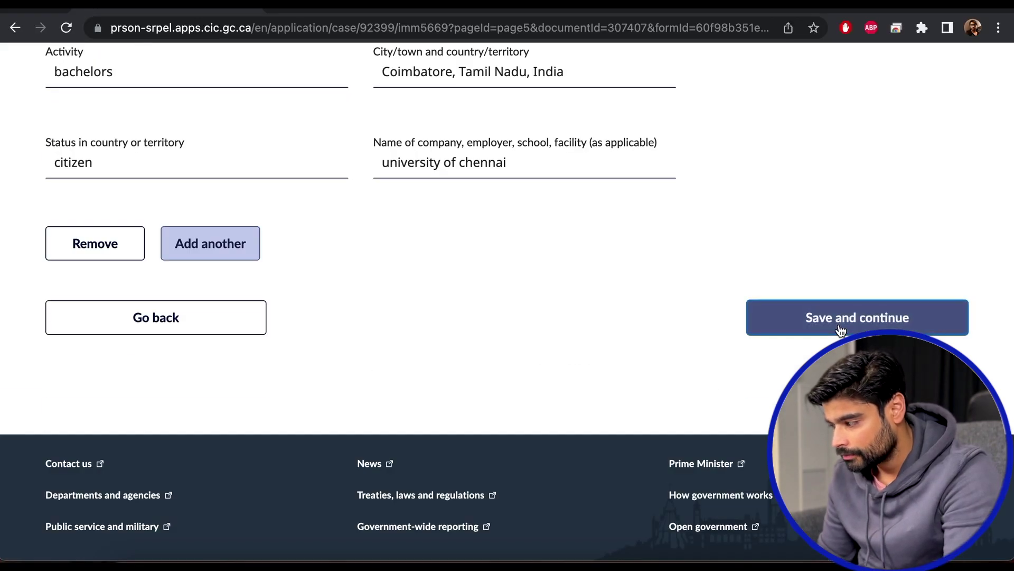
click(840, 329)
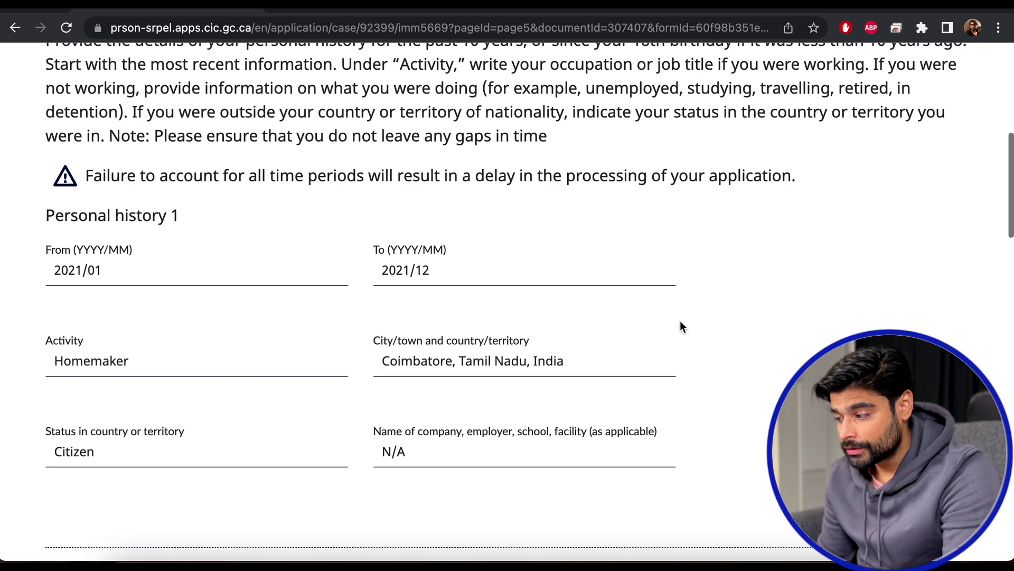
Scroll the Section D page down to Personal history 1, listed as Homemaker.
scroll(682, 326, down, 2)
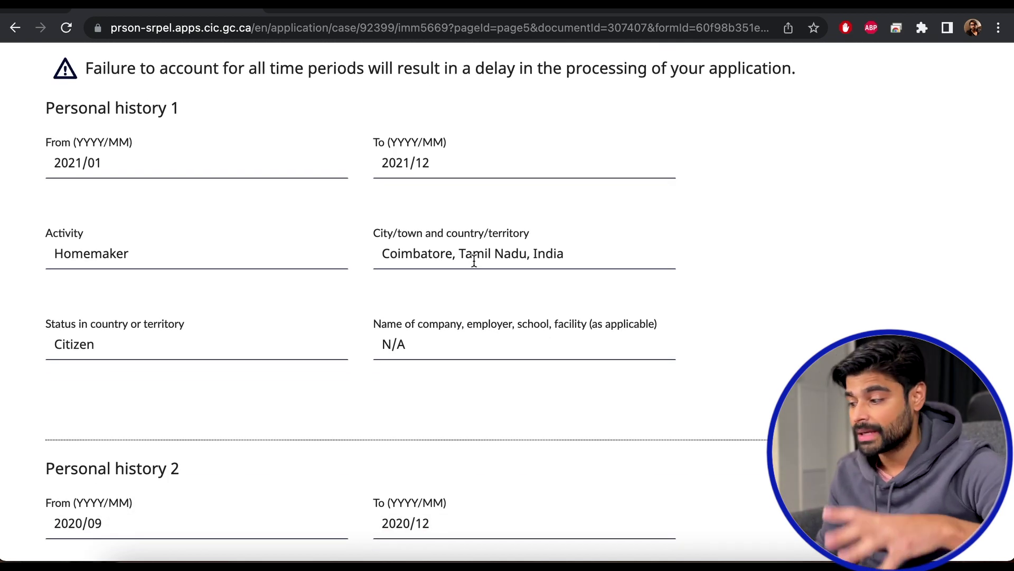
scroll(539, 351, down, 2)
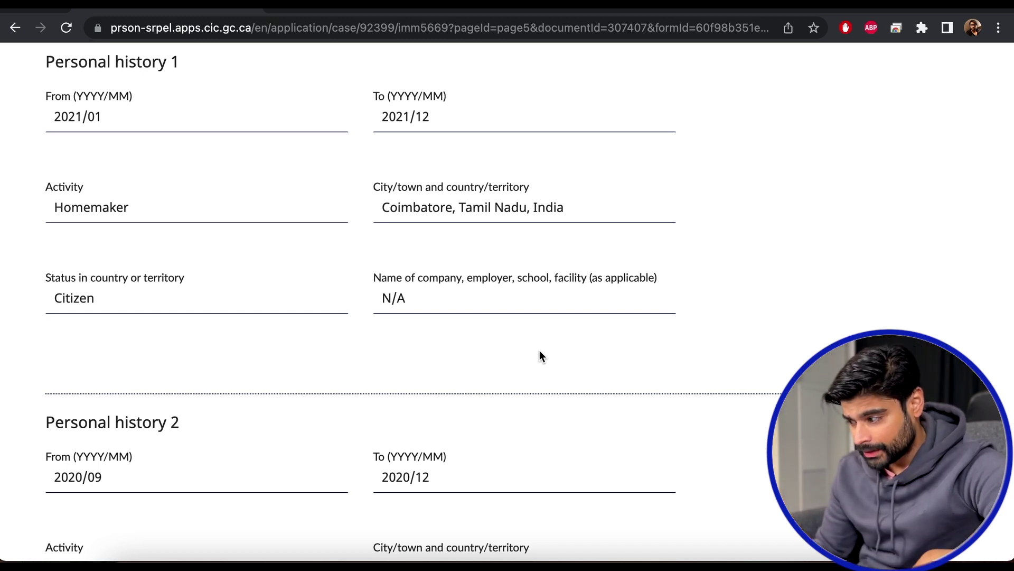
Test Personal history 1's company name limit with overlong text, then clear the field.
click(444, 304)
key(shift+Left)
key(shift+Left)
key(shift+Left)
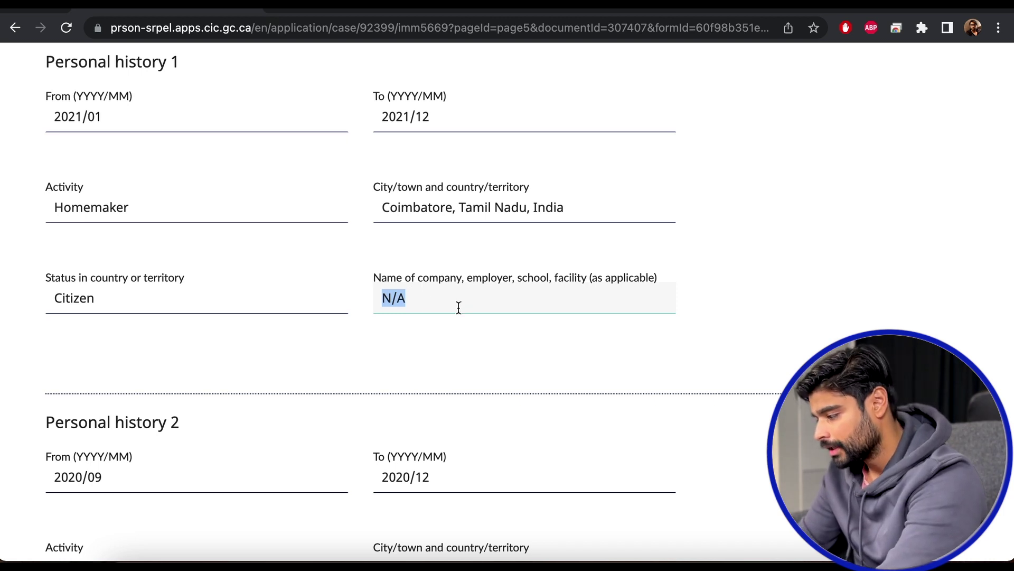
text(jskdfhdskjfhjkdshfjkdshfjkdshfjkdshfjksdhfjk)
click(708, 340)
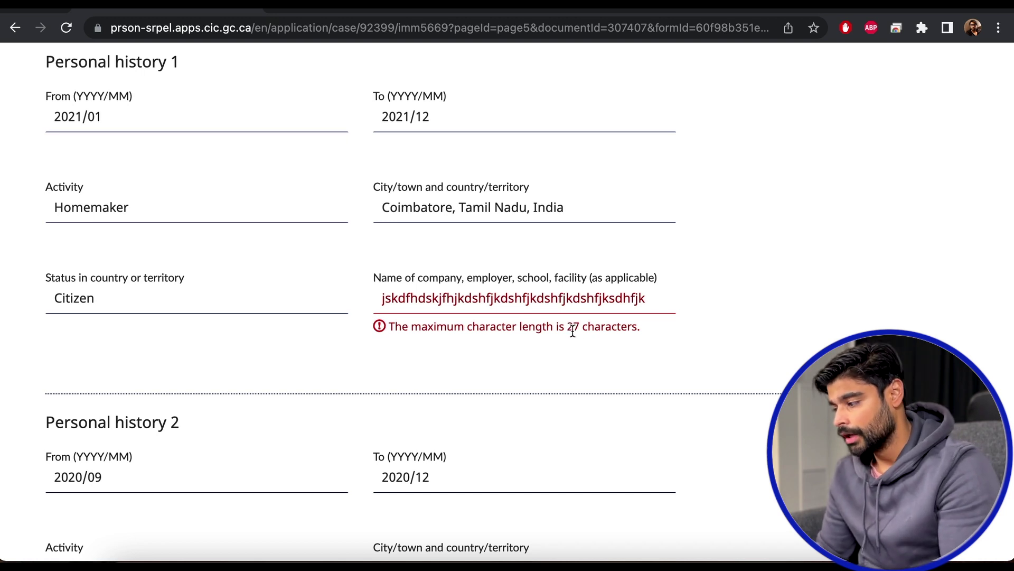
click(633, 288)
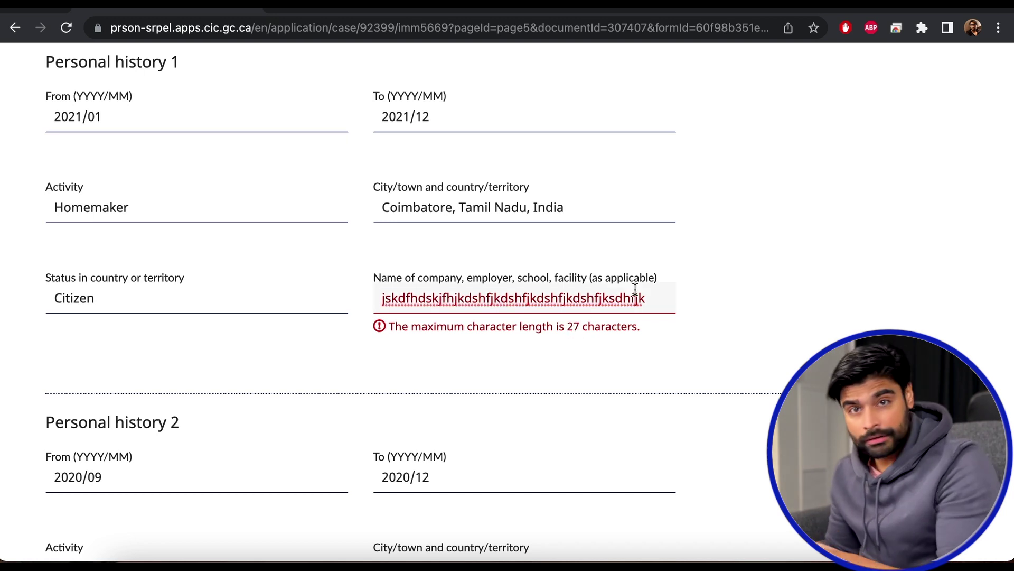
key(super+a)
key(BackSpace)
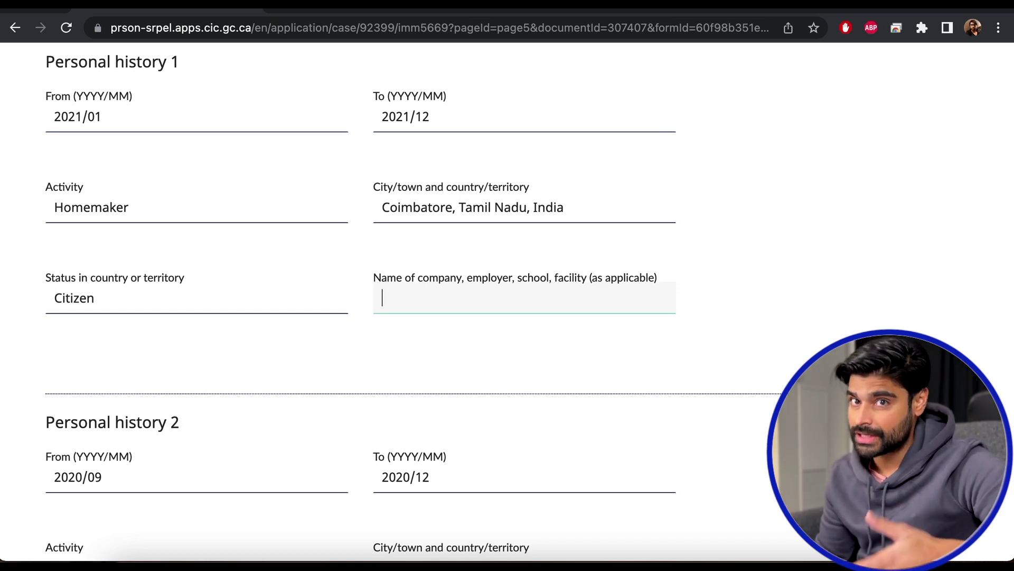
Save the education page and continue through the Section E organization memberships page.
scroll(852, 253, down, 20)
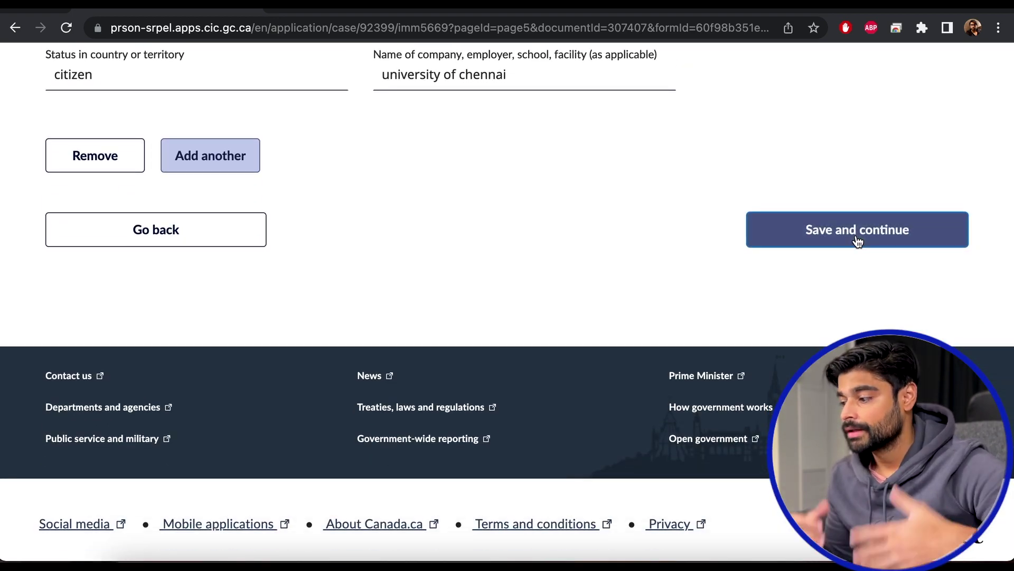
click(857, 239)
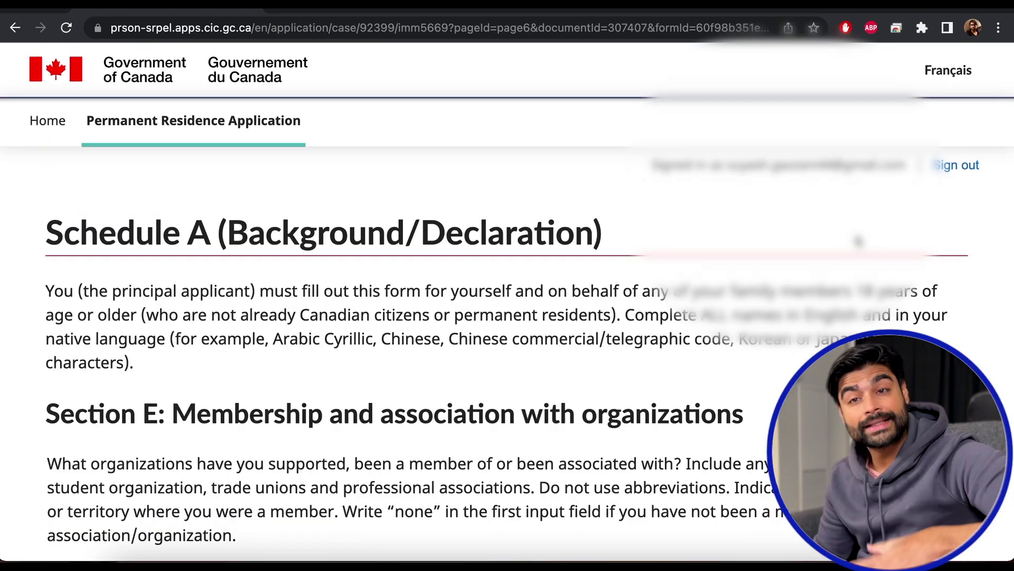
scroll(696, 211, down, 12)
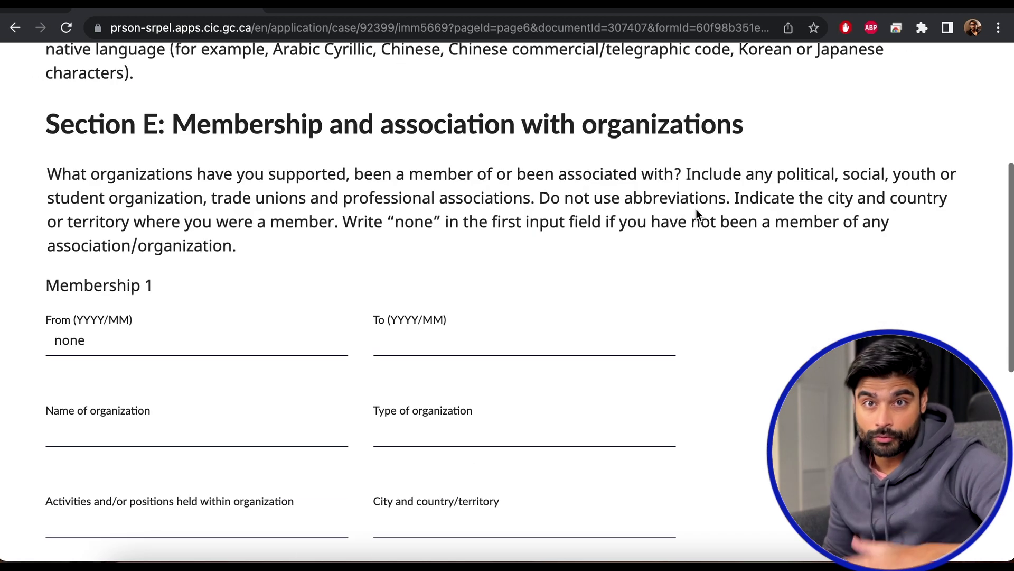
scroll(697, 210, down, 4)
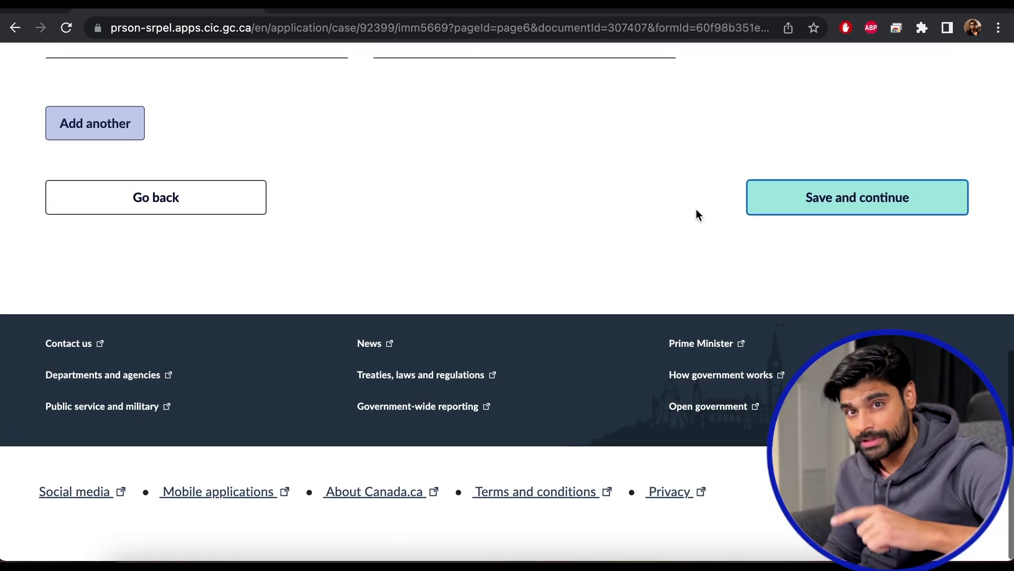
scroll(697, 210, up, 1)
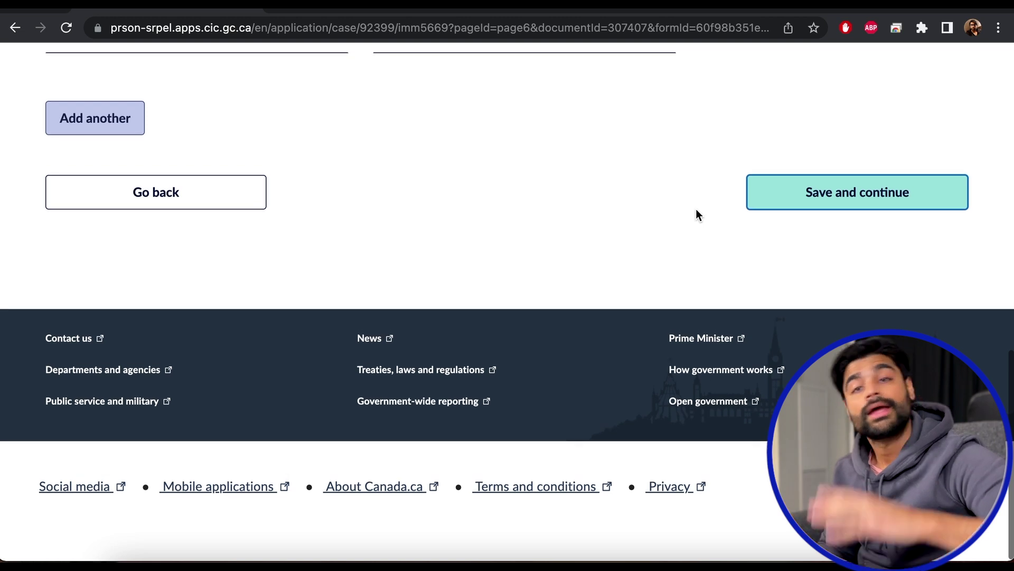
scroll(696, 211, up, 1)
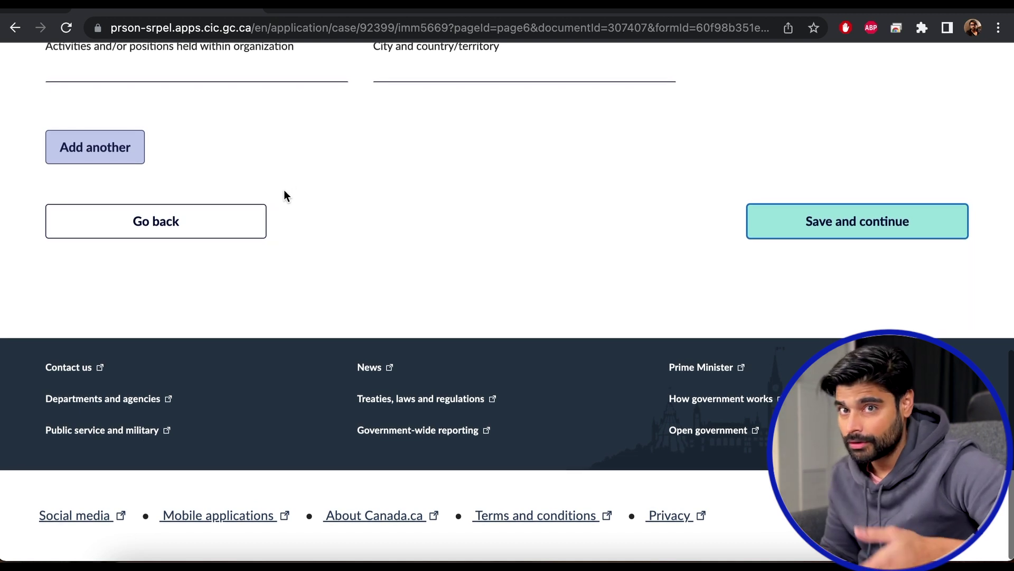
click(238, 224)
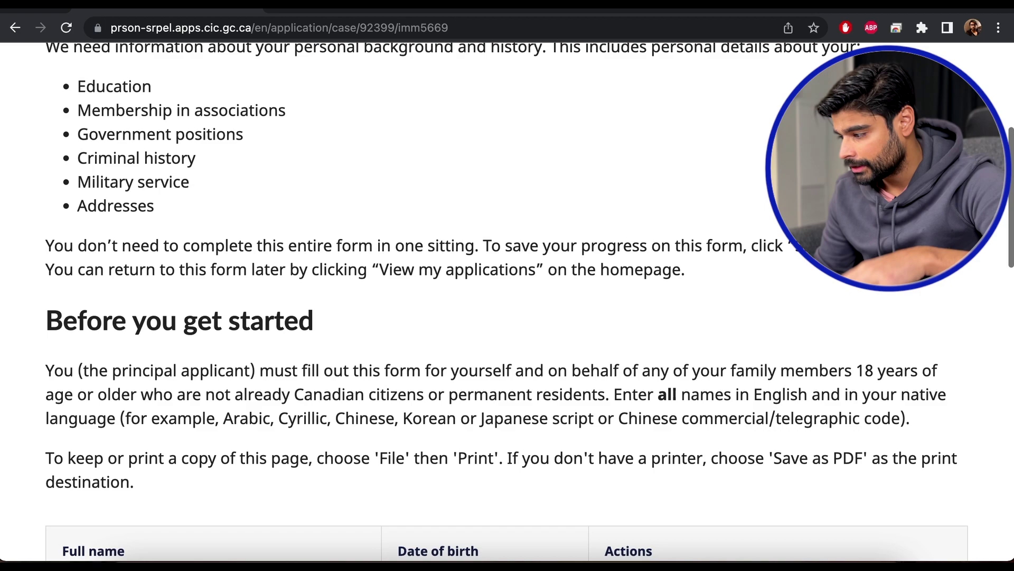
Enter the applicant's full name in the declaration's Full name field, then clear the misspelled entry.
scroll(507, 301, up, 2)
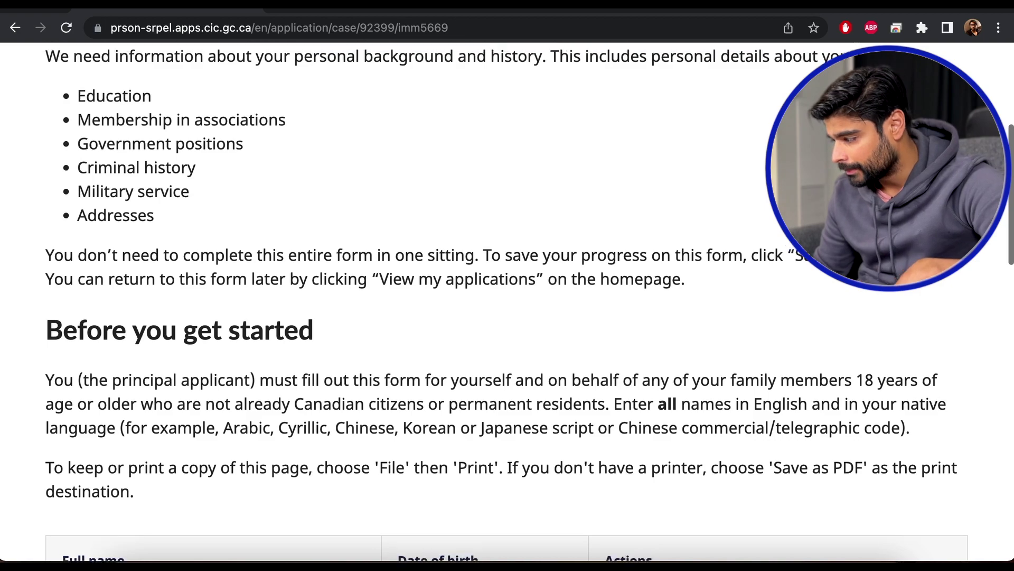
scroll(508, 301, down, 10)
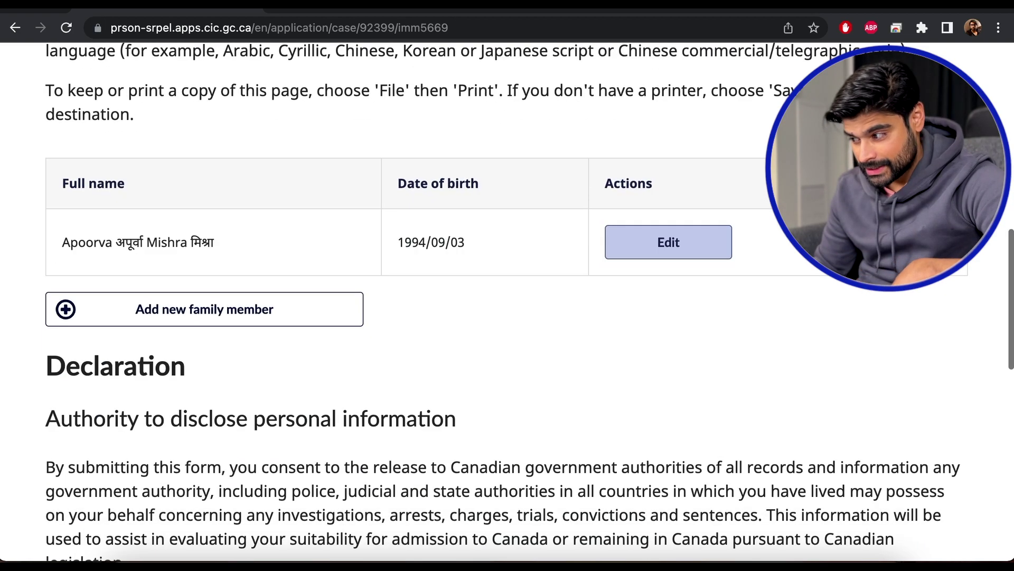
scroll(508, 301, down, 1)
scroll(507, 301, down, 10)
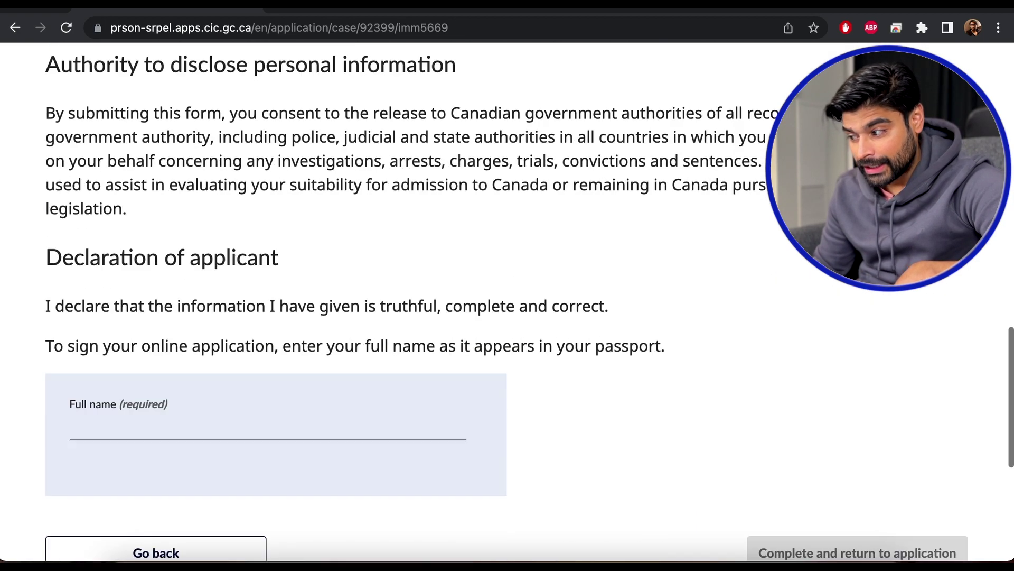
click(229, 321)
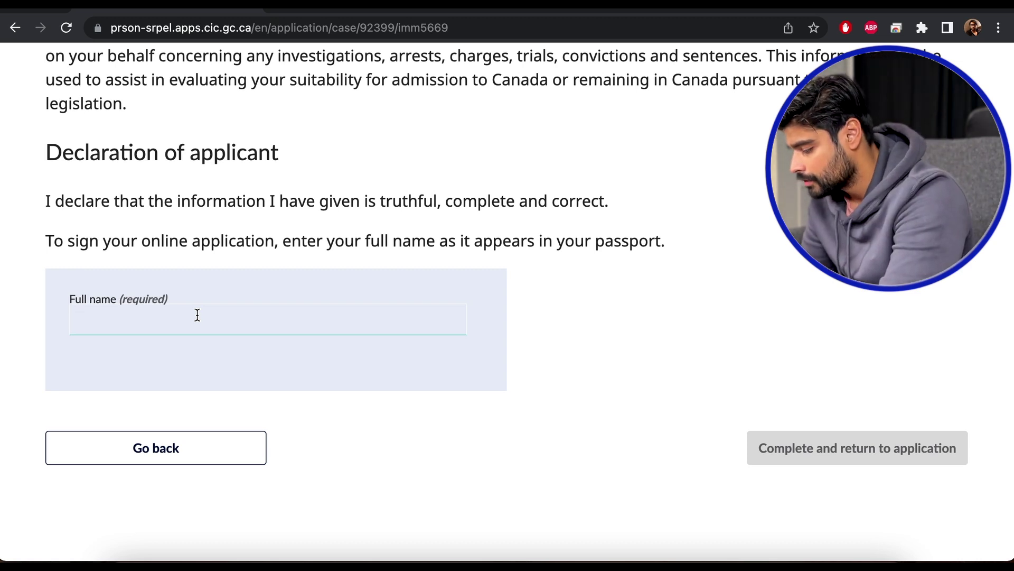
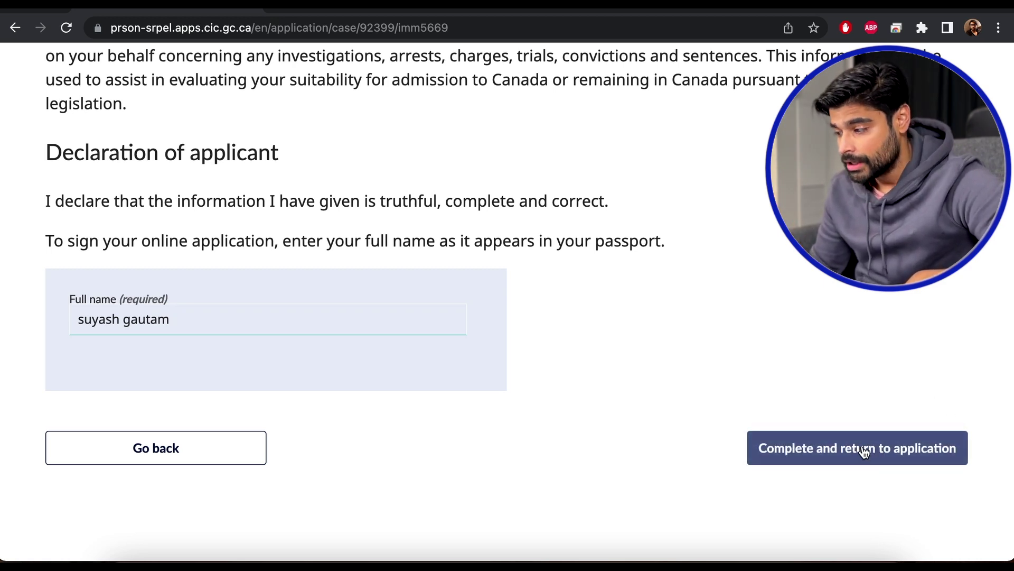
drag(273, 305, 29, 317)
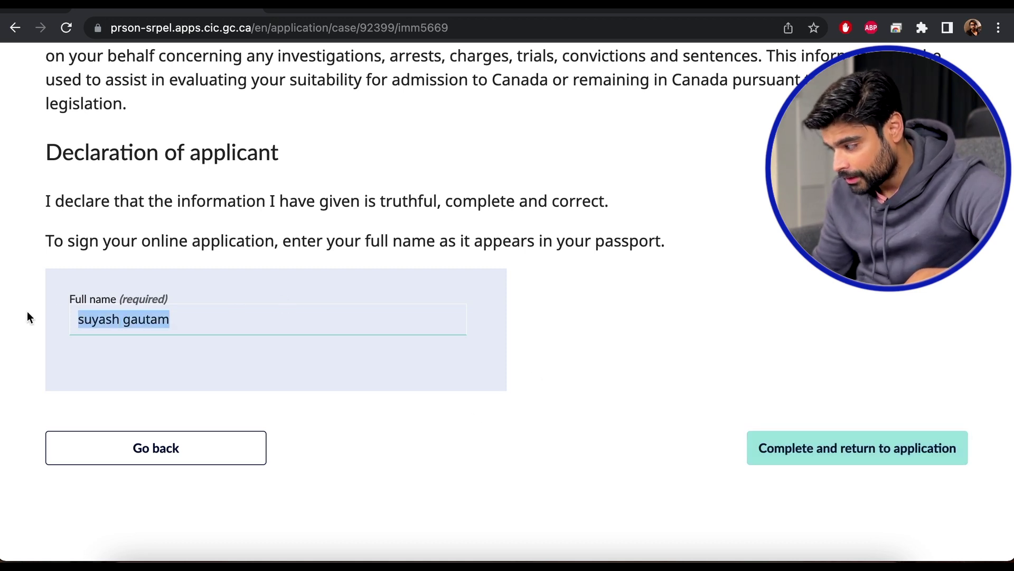
key(BackSpace)
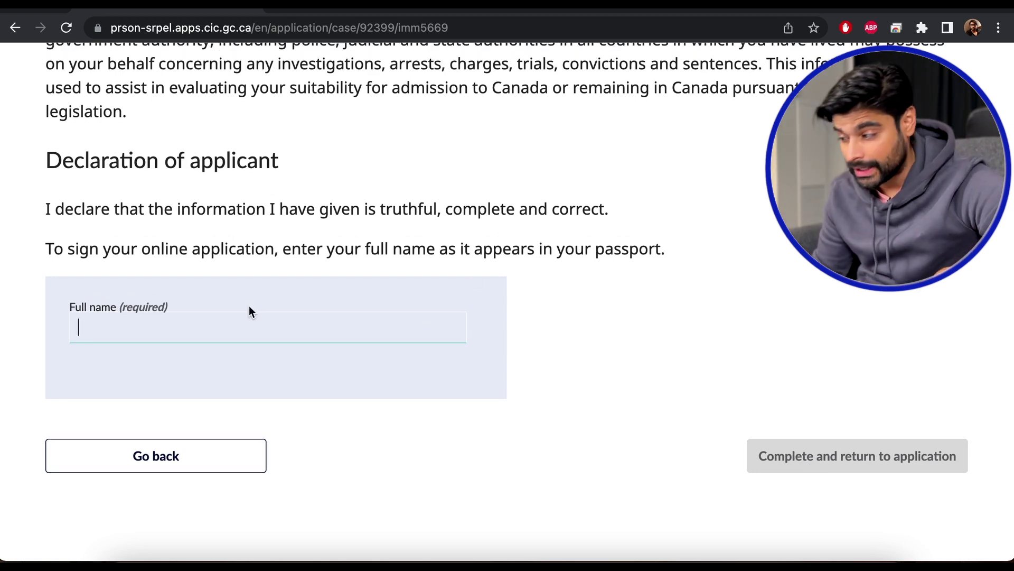
Retype the applicant's full name correctly and complete the Schedule A form.
scroll(369, 275, down, 4)
scroll(369, 276, down, 1)
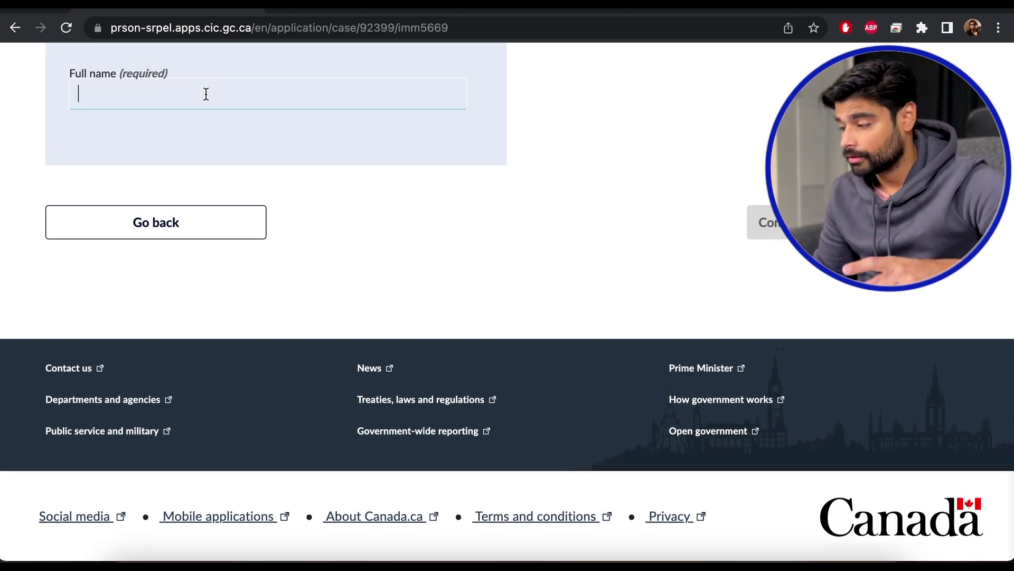
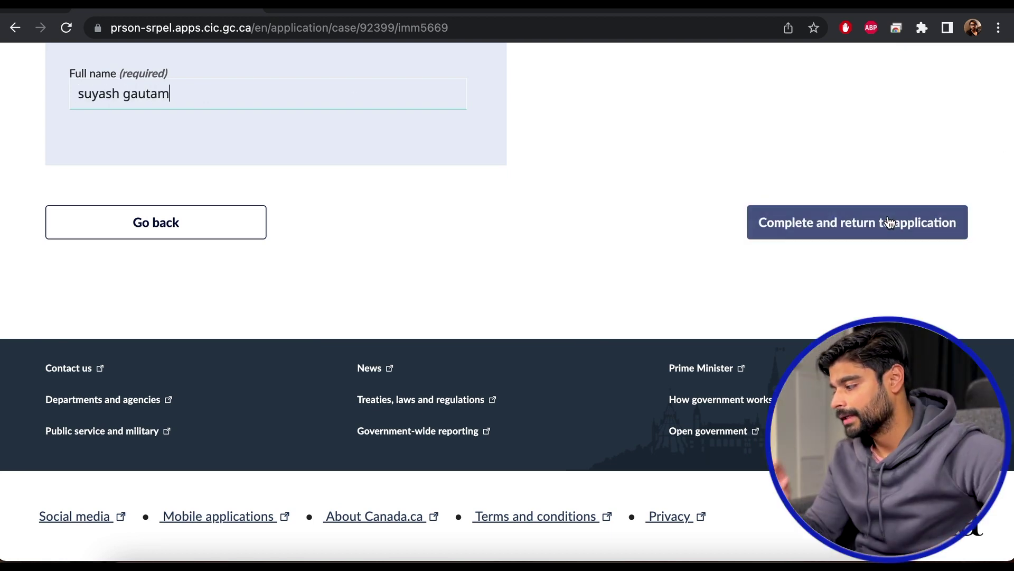
click(889, 221)
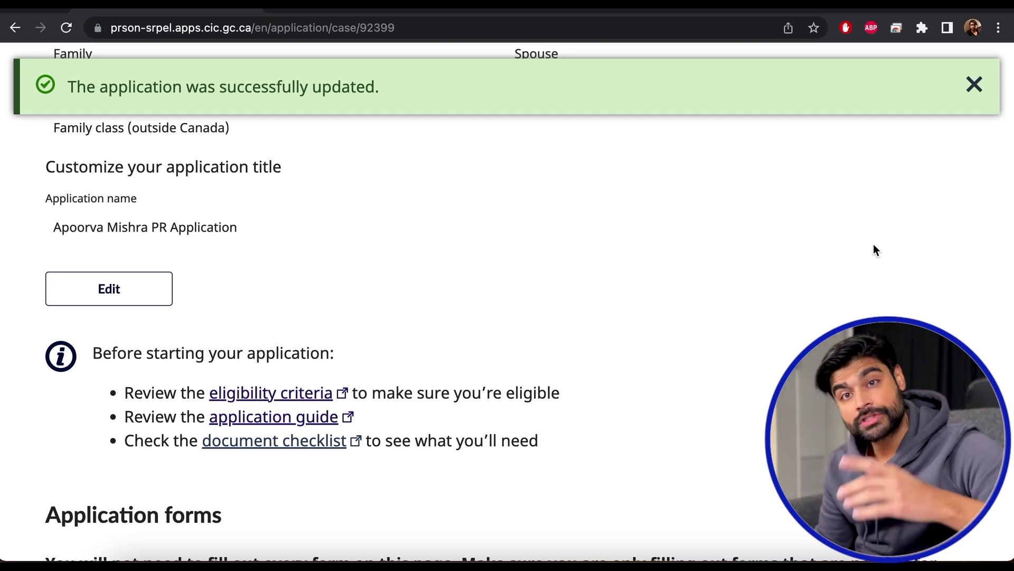
Close the green 'application updated' success banner.
scroll(875, 249, down, 3)
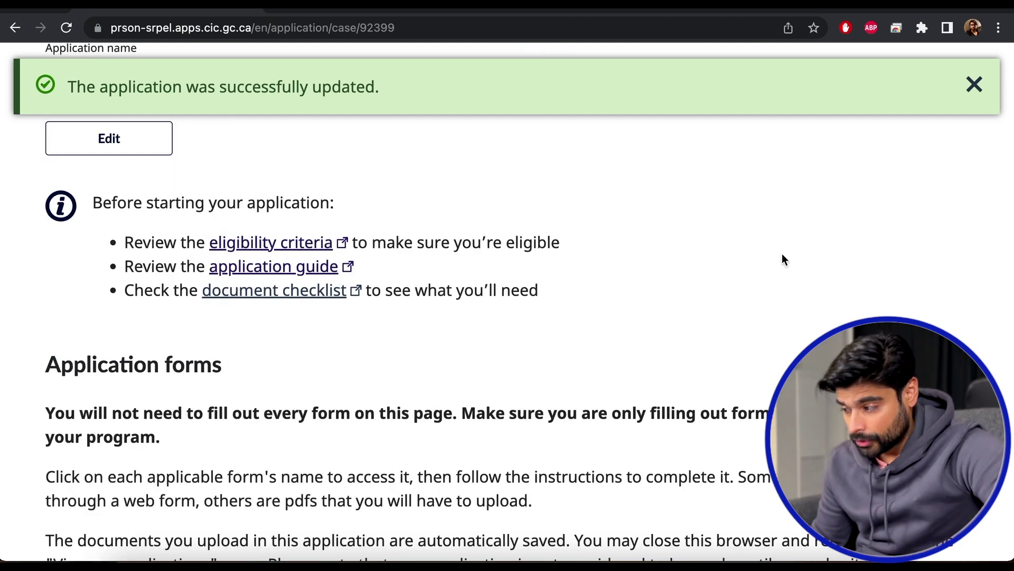
scroll(782, 259, down, 20)
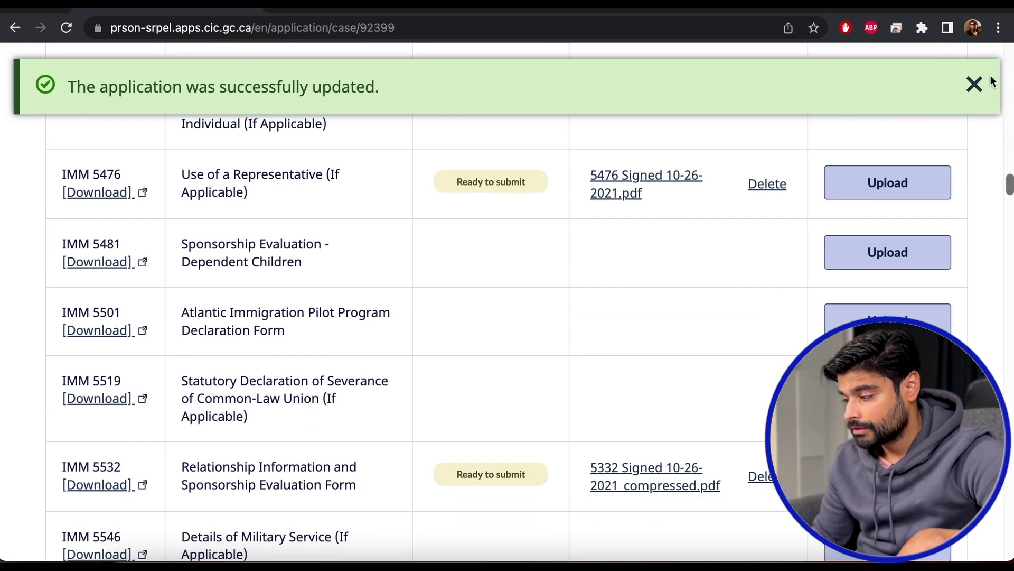
click(982, 85)
Scroll to the Declaration section and highlight the Consent and declaration requirement.
scroll(598, 312, down, 20)
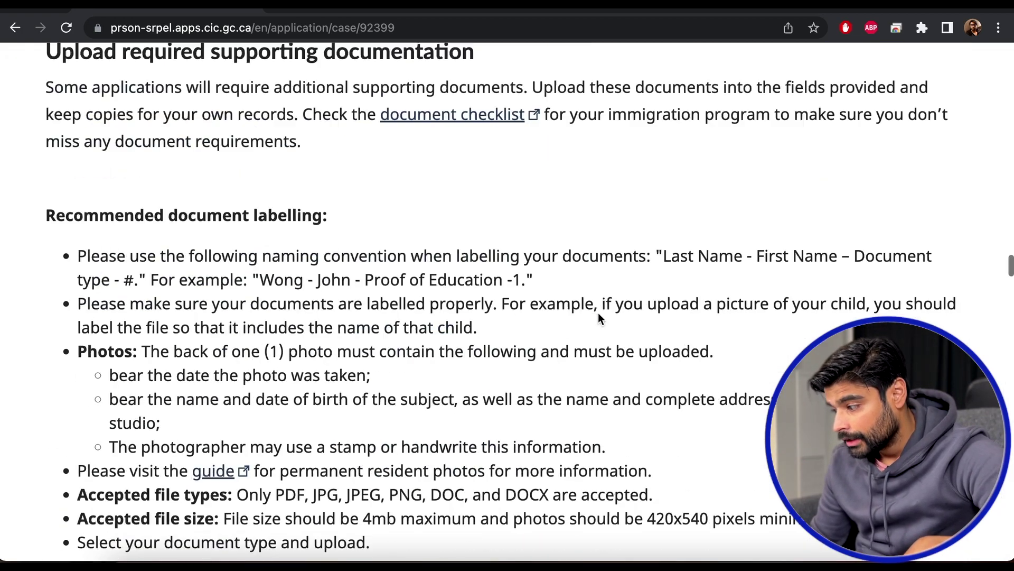
scroll(598, 316, down, 20)
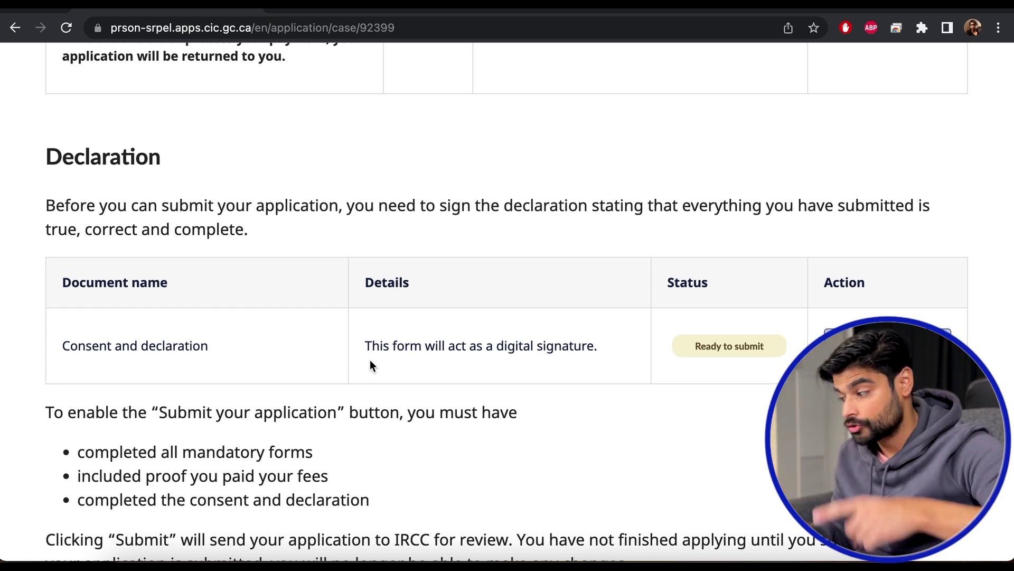
scroll(370, 365, down, 2)
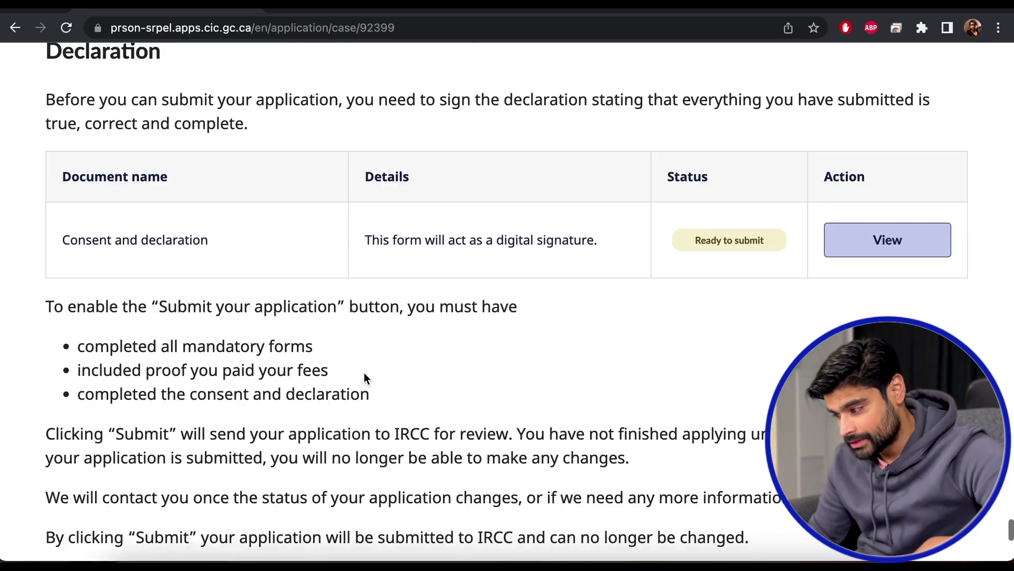
drag(367, 398, 78, 403)
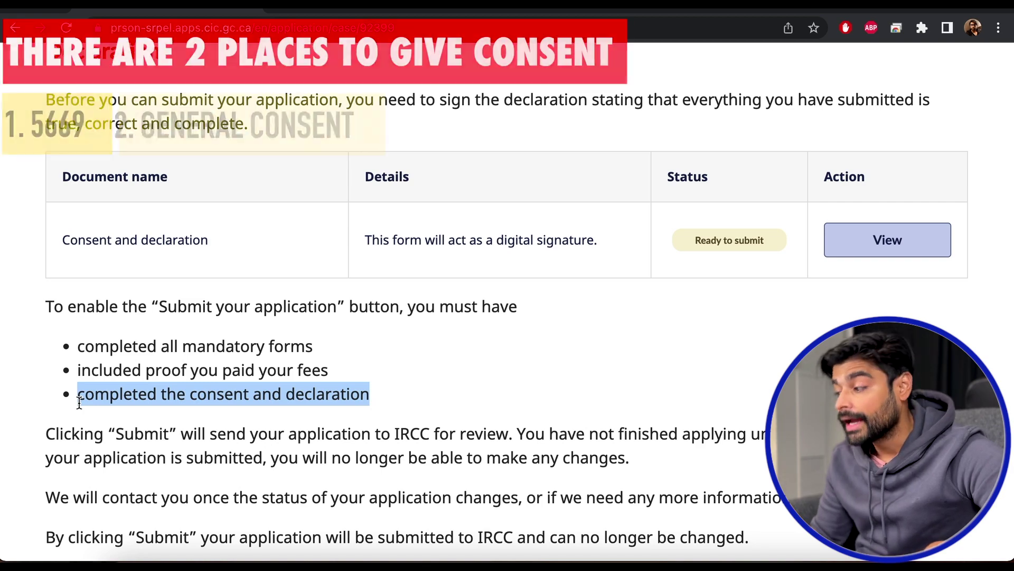
Complete the signed Consent and declaration form and return to the application.
click(903, 251)
scroll(357, 294, down, 15)
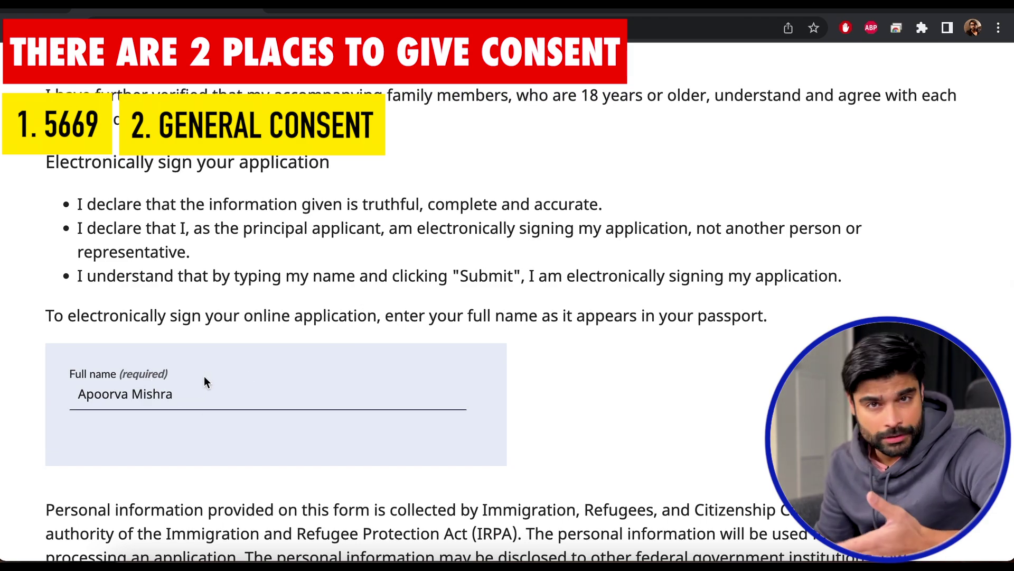
scroll(645, 317, down, 15)
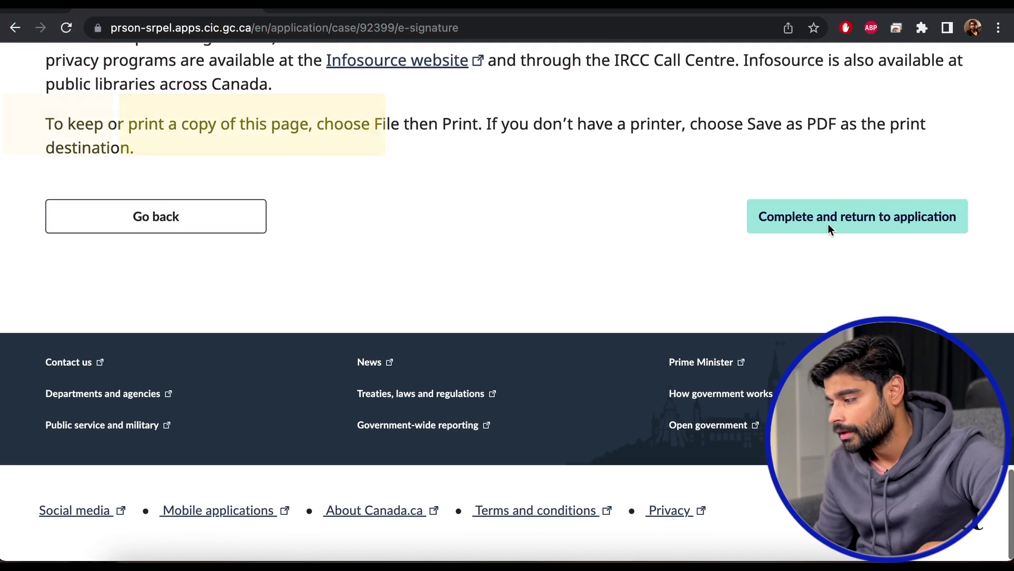
click(850, 222)
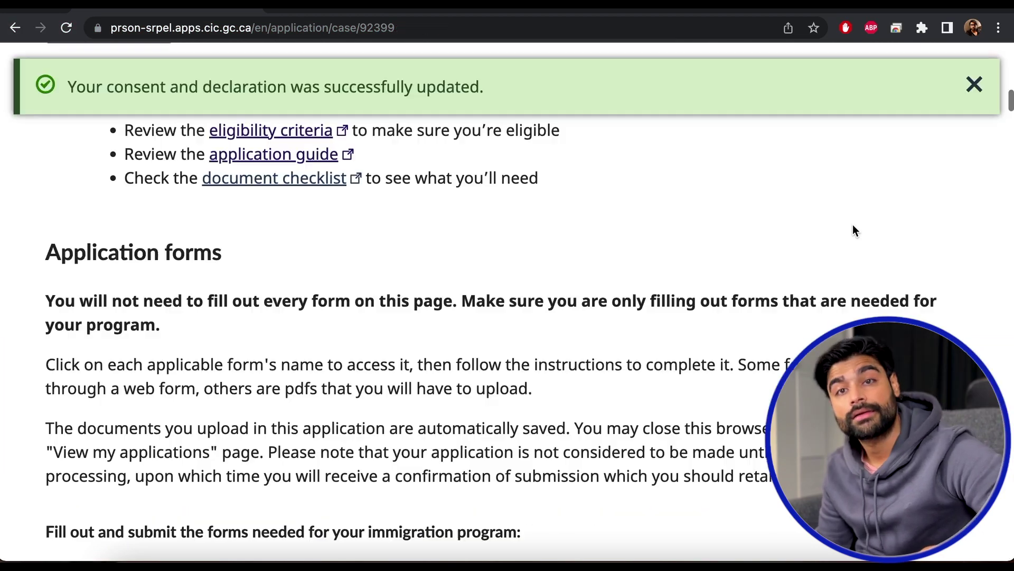
Dismiss the success banner and scroll to the empty Proof of payment row.
scroll(852, 224, down, 10)
click(975, 82)
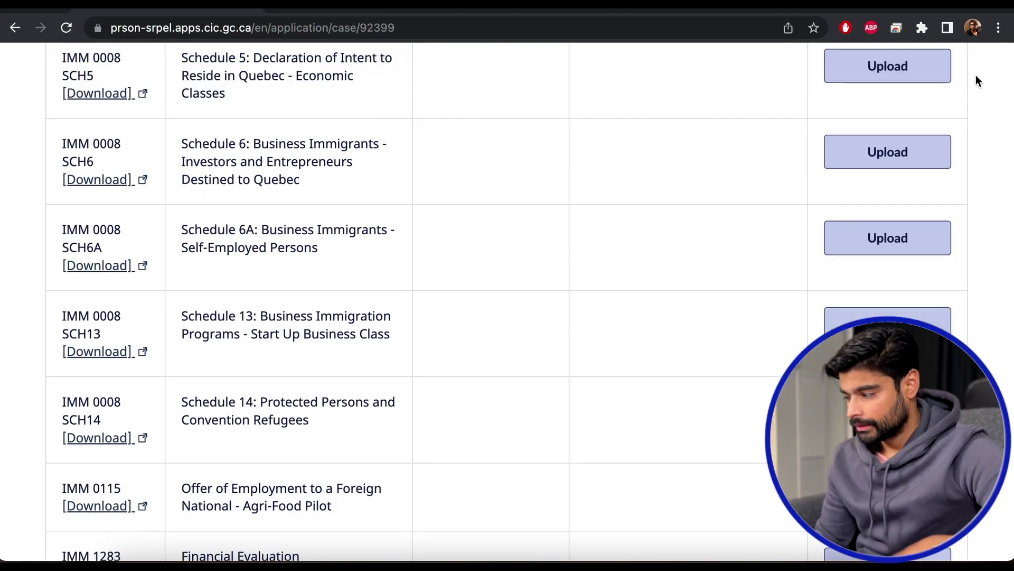
scroll(654, 266, down, 20)
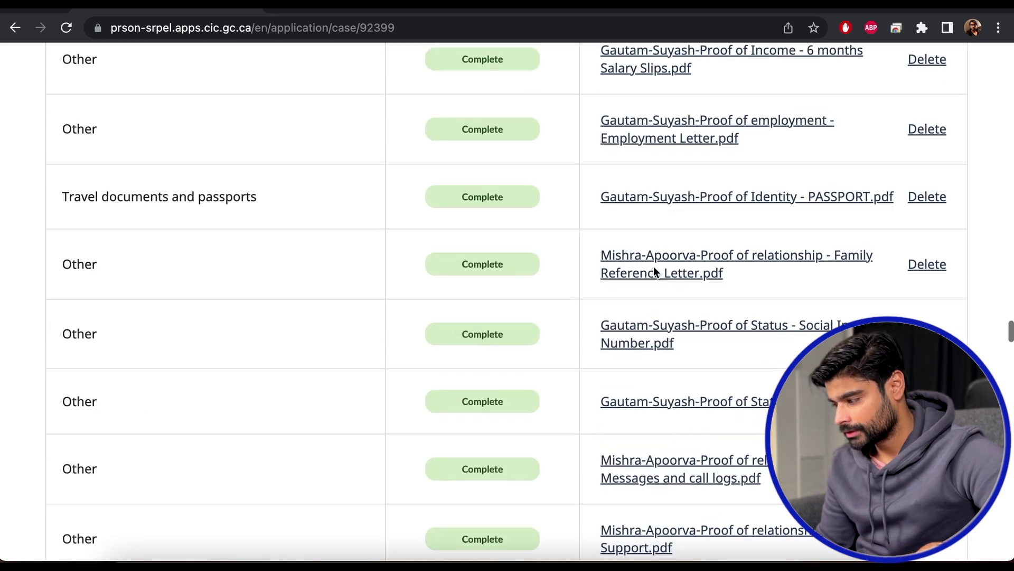
scroll(654, 267, down, 20)
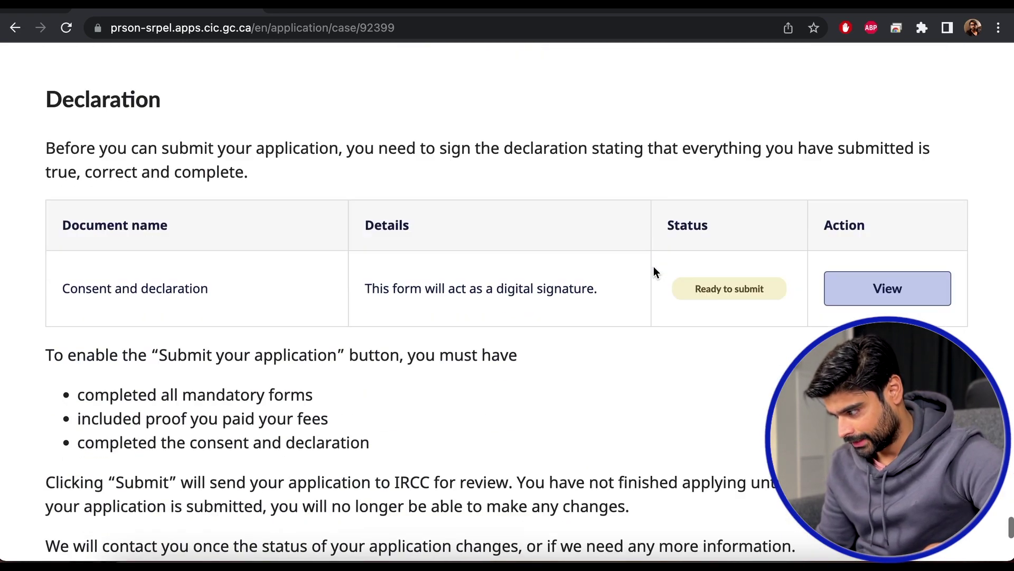
scroll(654, 267, up, 15)
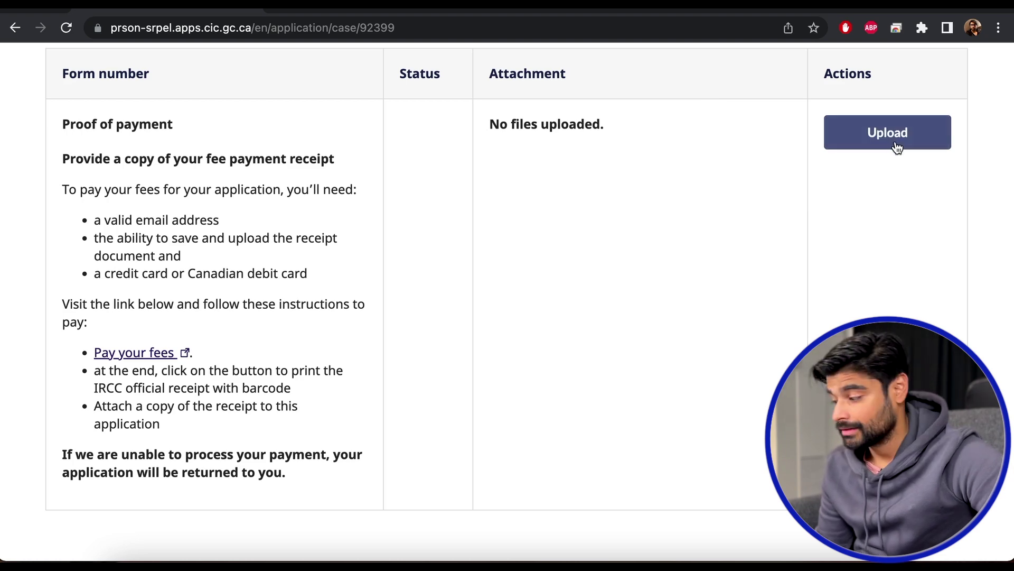
Upload the fee payment receipt PDF from Downloads as Proof of payment and dismiss the success banner.
scroll(872, 211, down, 20)
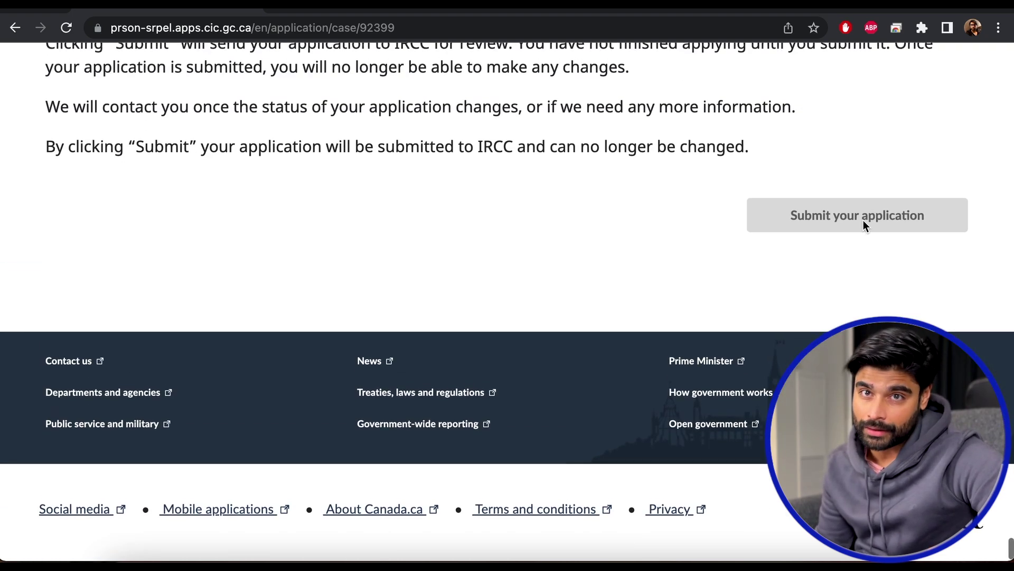
scroll(795, 234, up, 10)
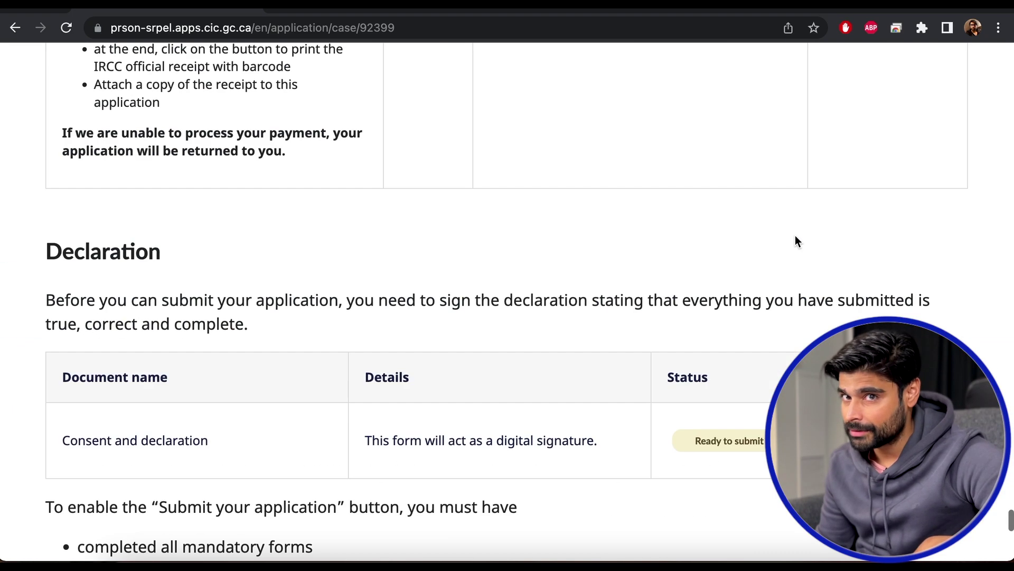
scroll(794, 236, down, 11)
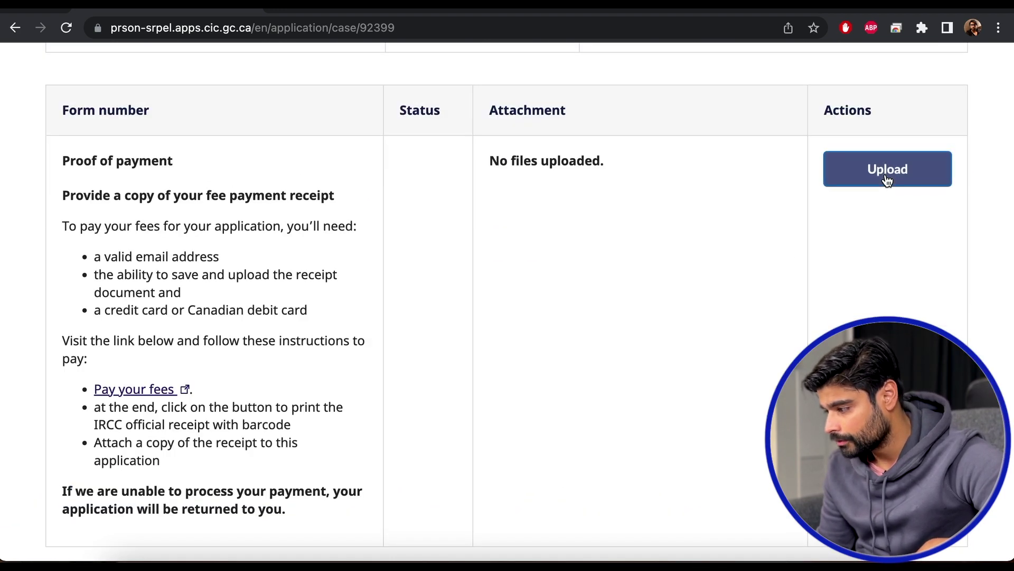
click(887, 180)
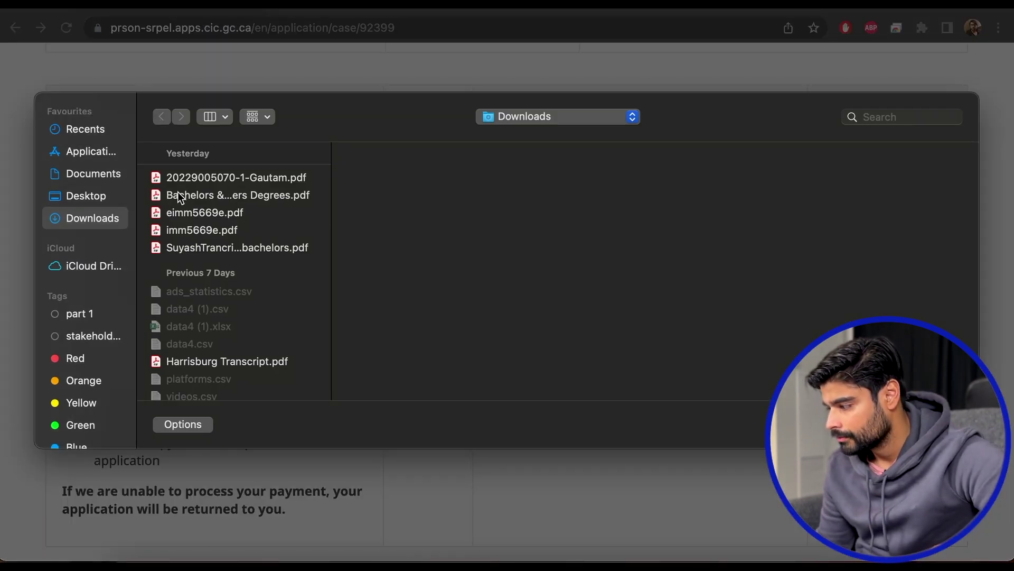
click(224, 184)
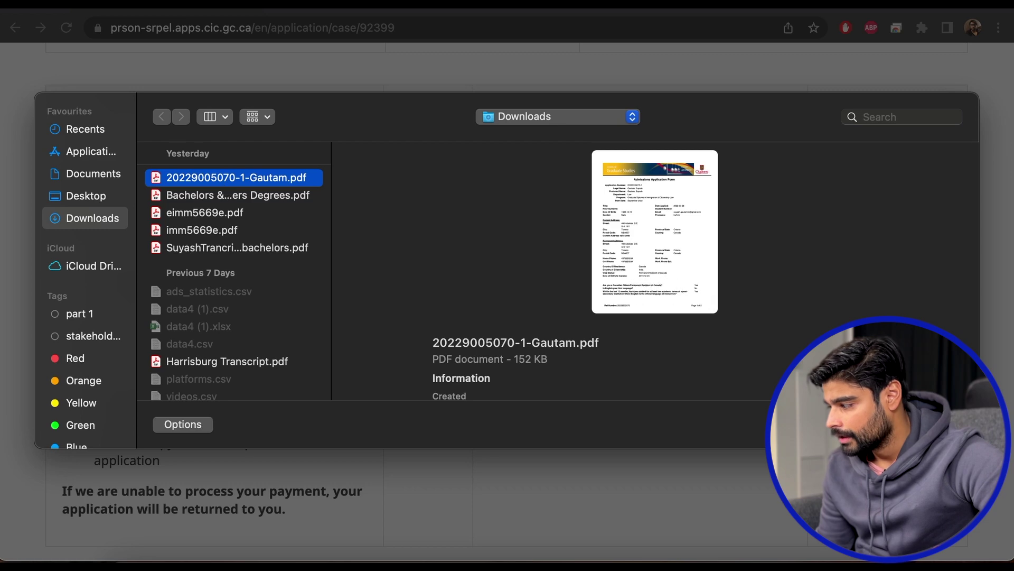
click(934, 424)
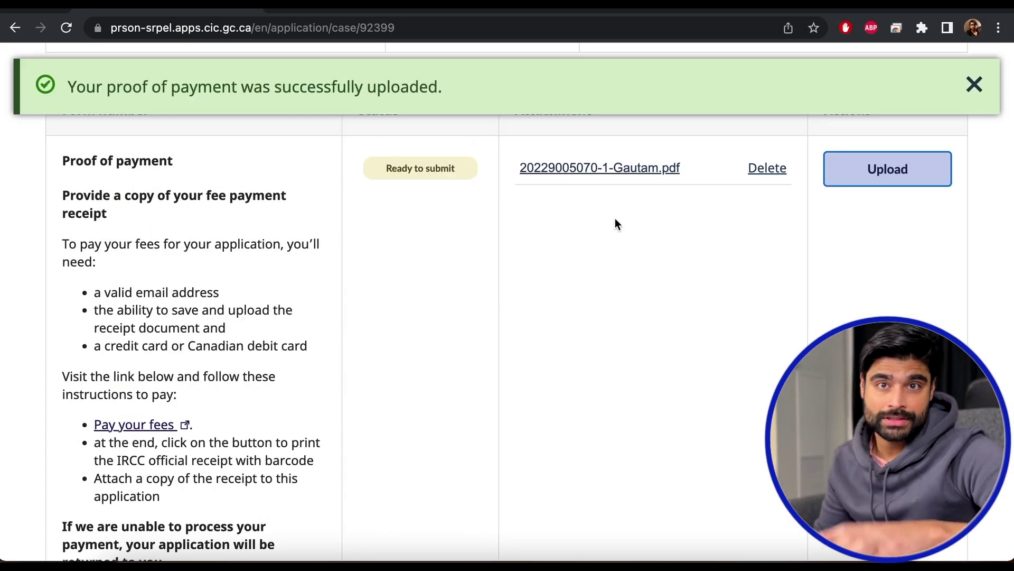
click(973, 87)
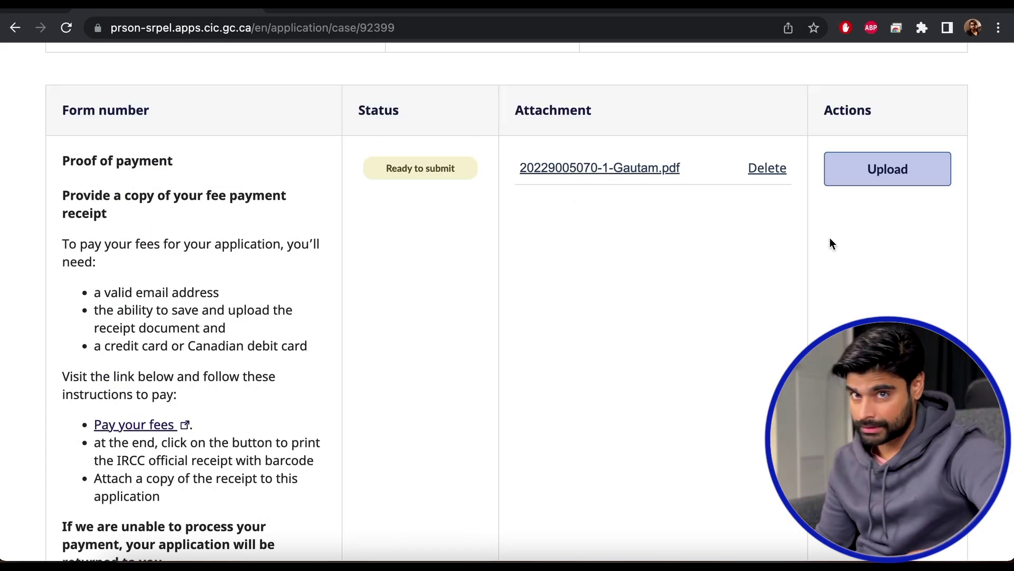
scroll(831, 239, down, 4)
scroll(801, 213, up, 15)
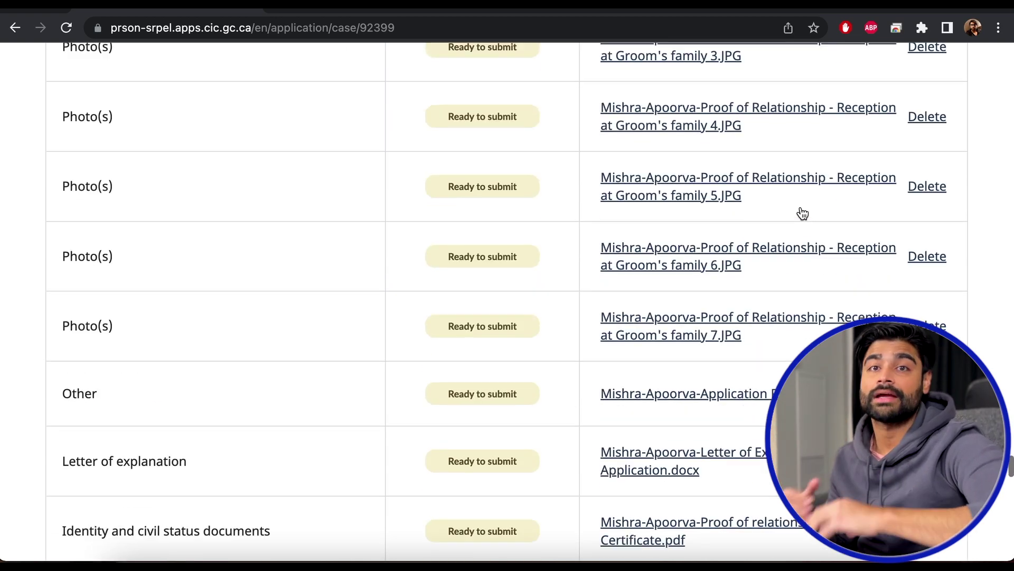
scroll(801, 212, down, 8)
scroll(802, 211, down, 2)
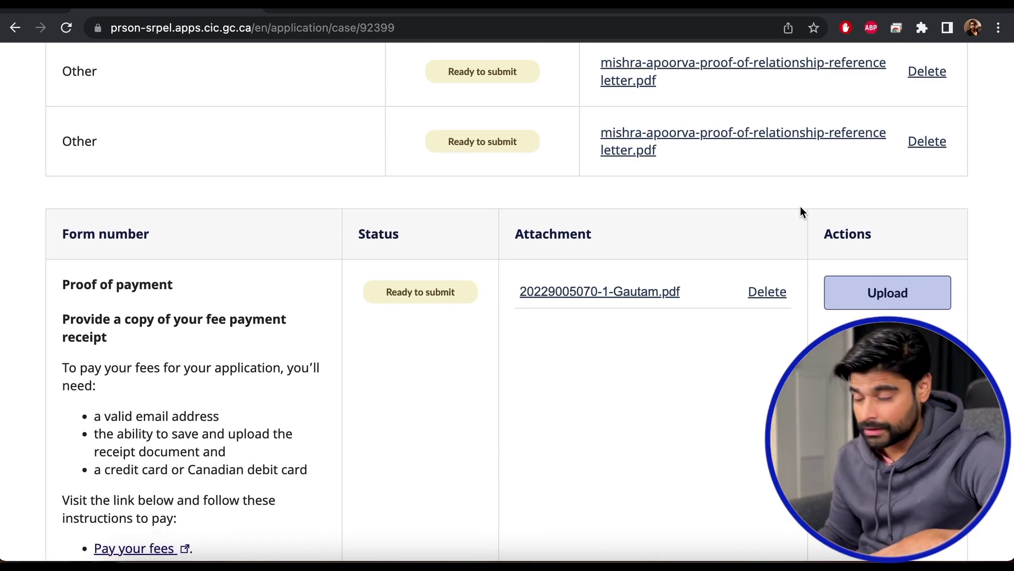
scroll(801, 212, down, 2)
scroll(800, 206, down, 10)
scroll(831, 236, up, 1)
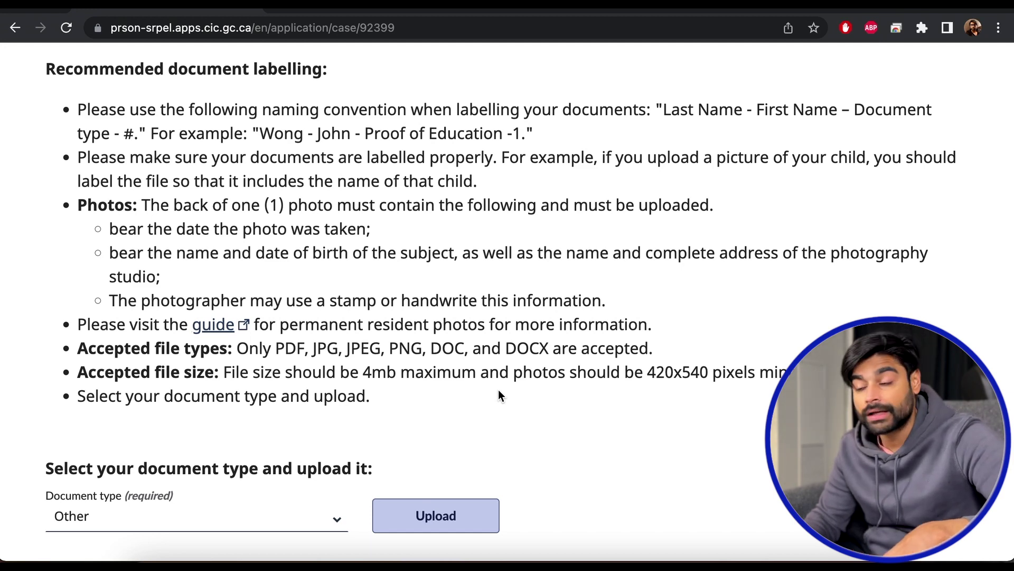
Highlight the accepted file types and size limits, and check the Document type list keeps Other.
scroll(317, 212, up, 2)
drag(178, 123, 338, 123)
drag(277, 405, 546, 418)
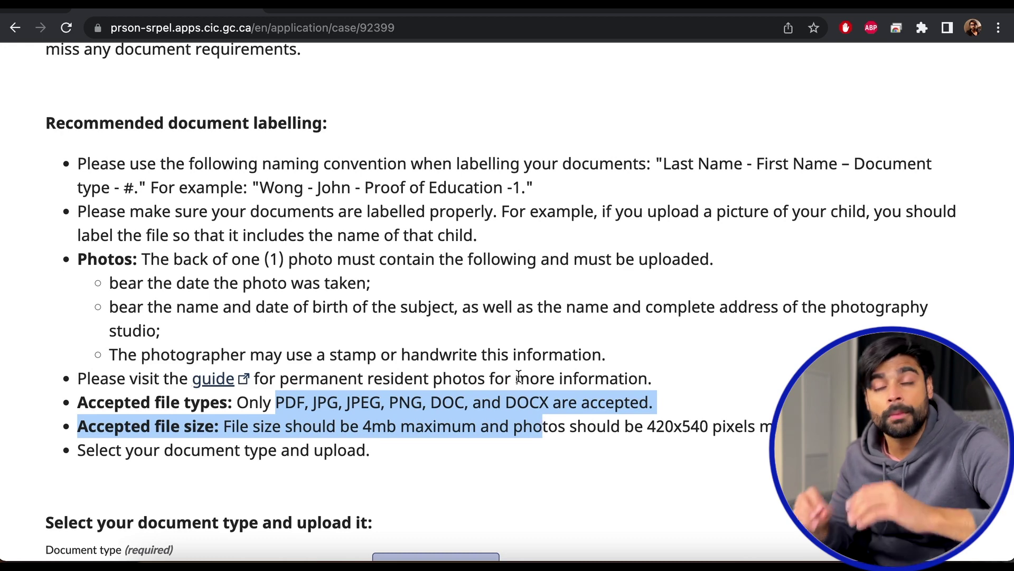
scroll(471, 508, down, 1)
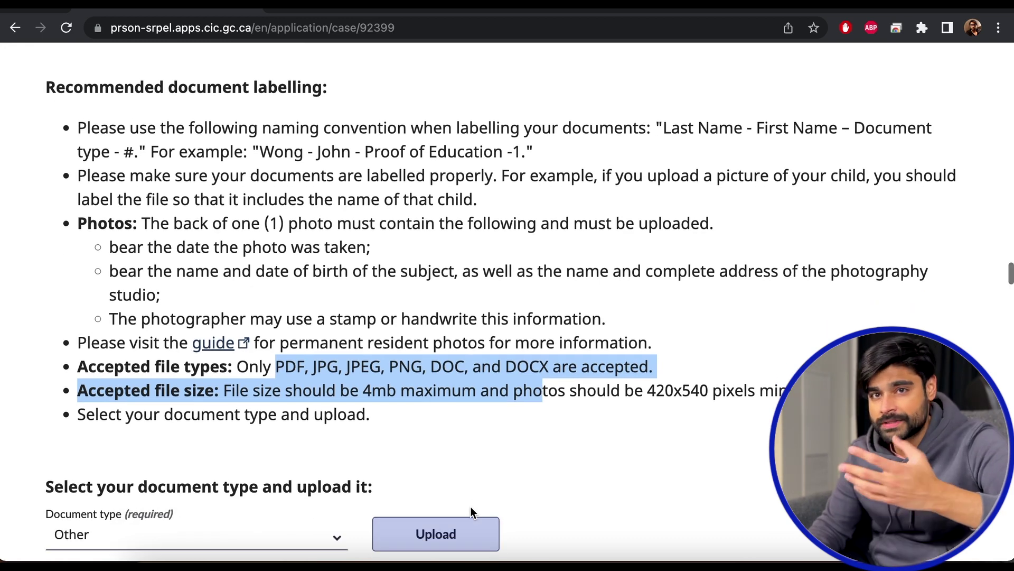
scroll(452, 355, down, 4)
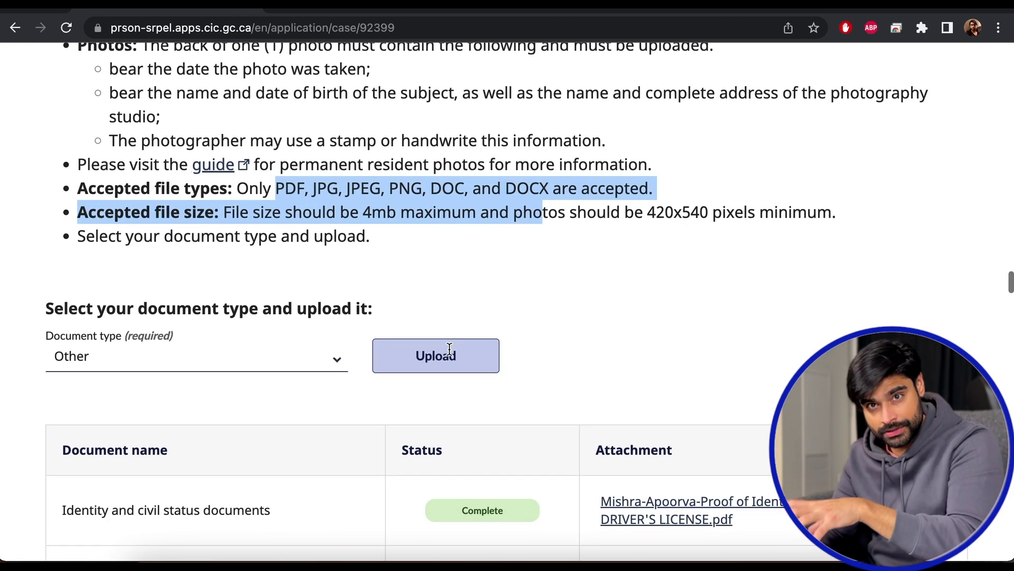
scroll(364, 315, down, 2)
click(337, 264)
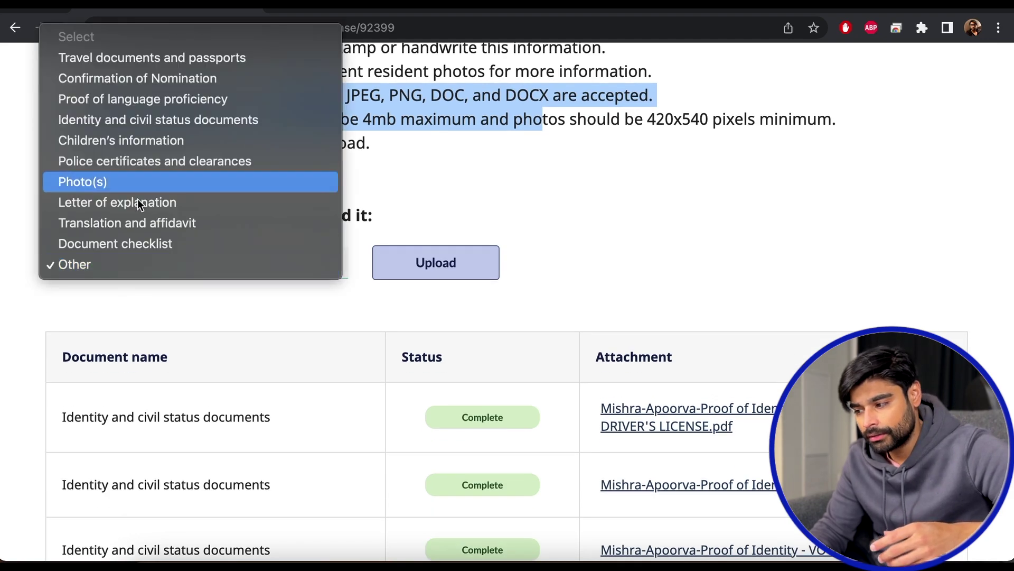
click(715, 258)
scroll(715, 259, down, 15)
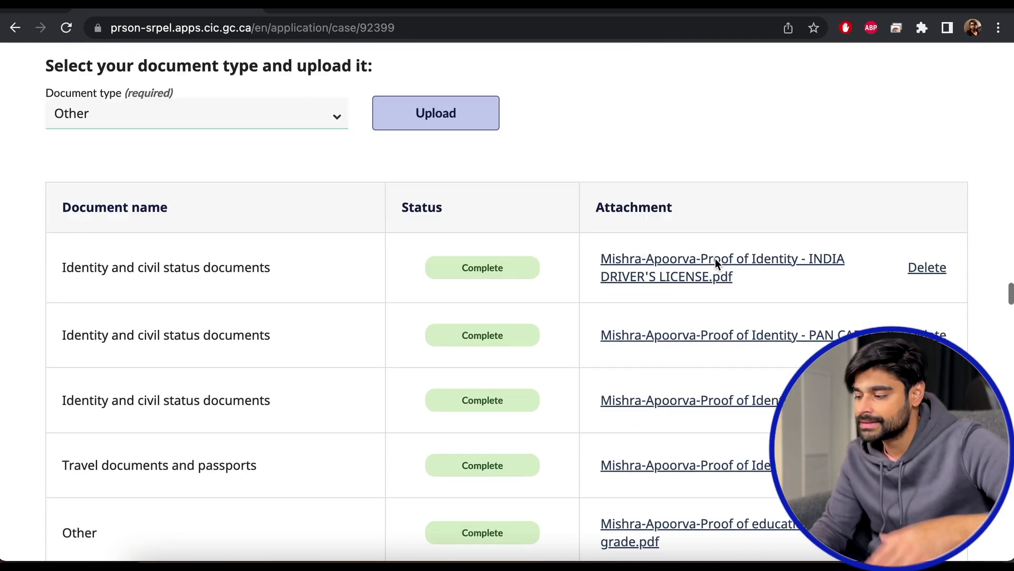
scroll(717, 263, up, 15)
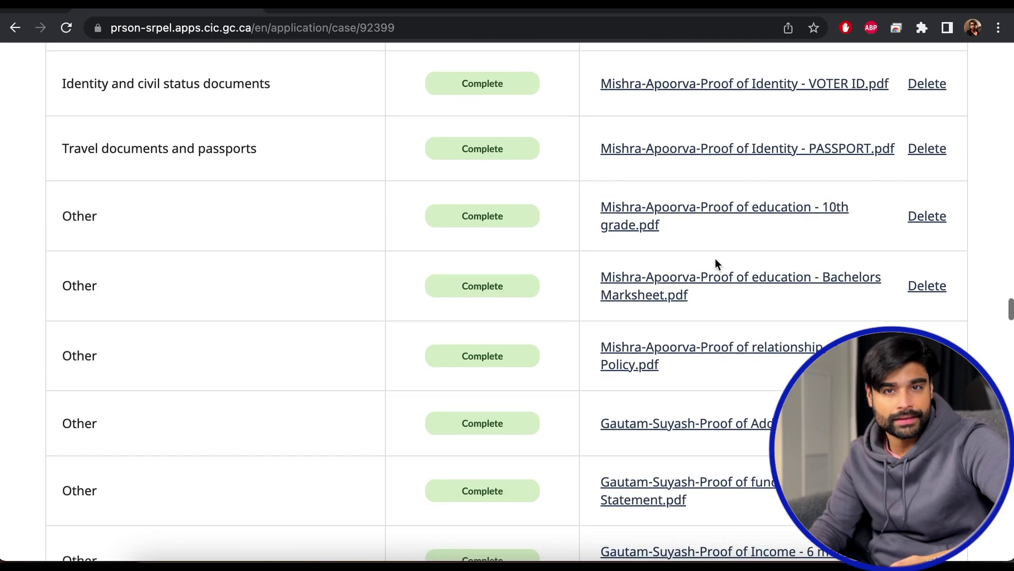
click(450, 135)
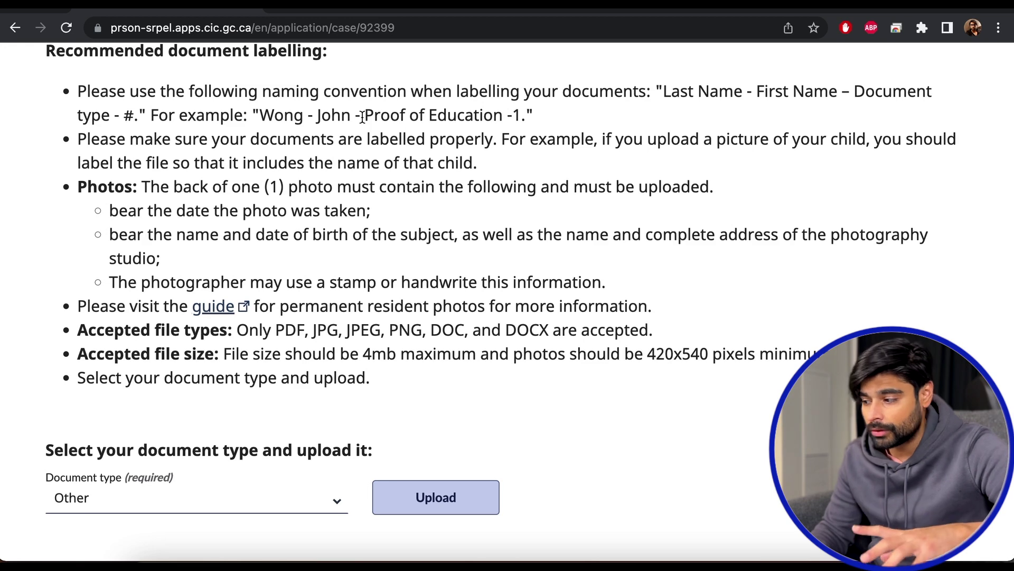
Reopen the Document type list twice, closing it each time without changing from Other.
scroll(462, 163, down, 6)
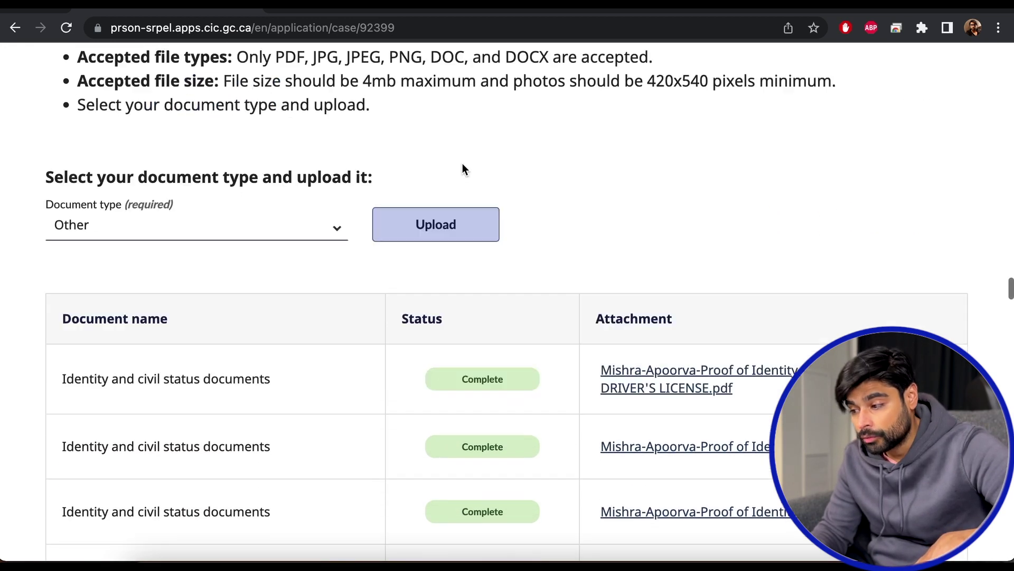
click(326, 184)
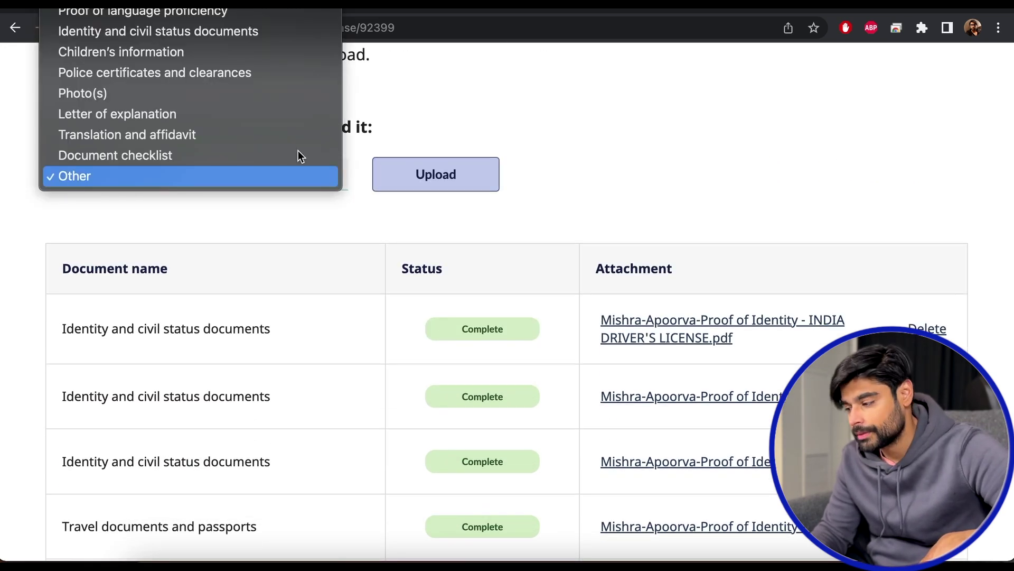
scroll(236, 127, up, 3)
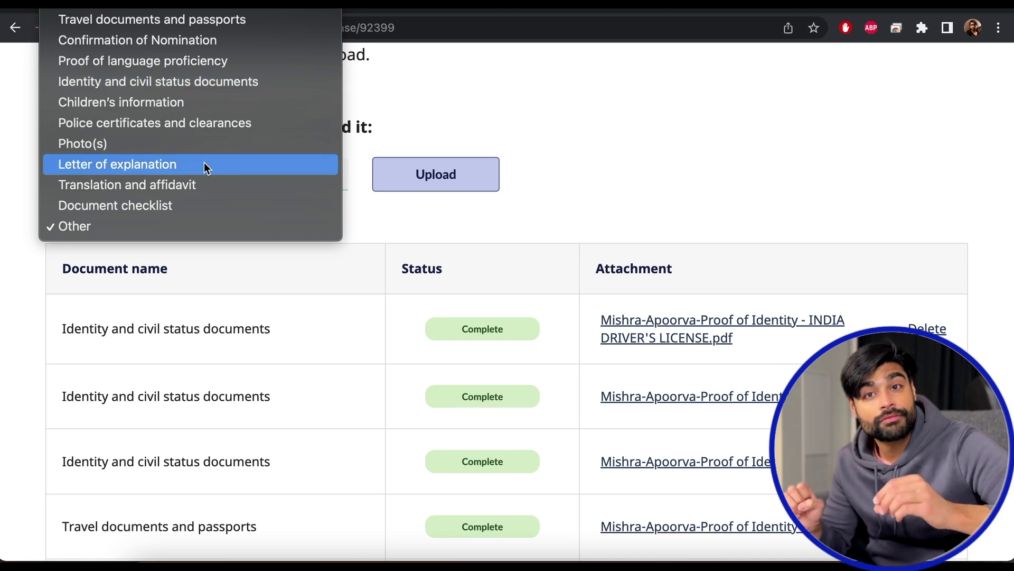
click(627, 138)
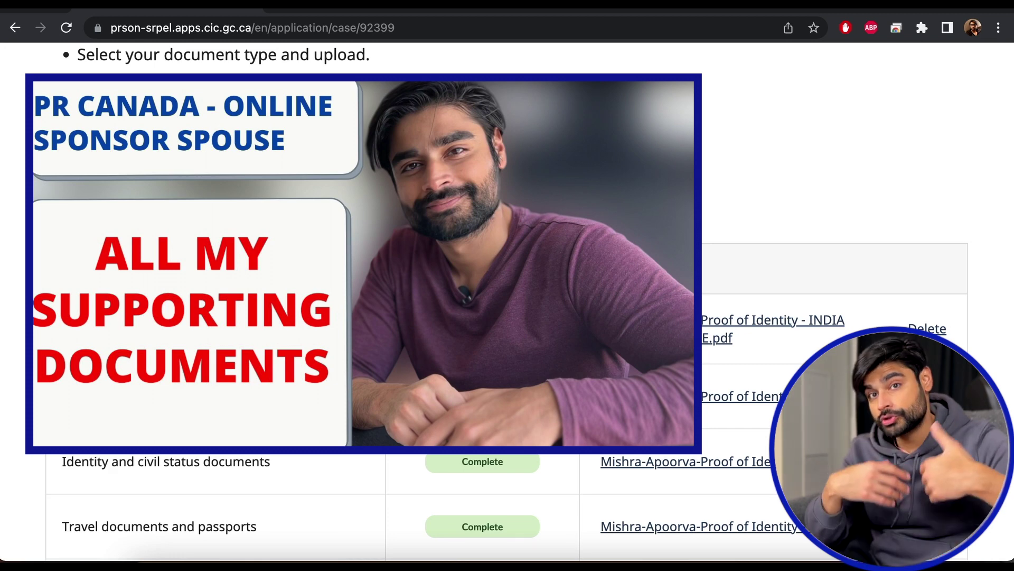
scroll(508, 317, up, 4)
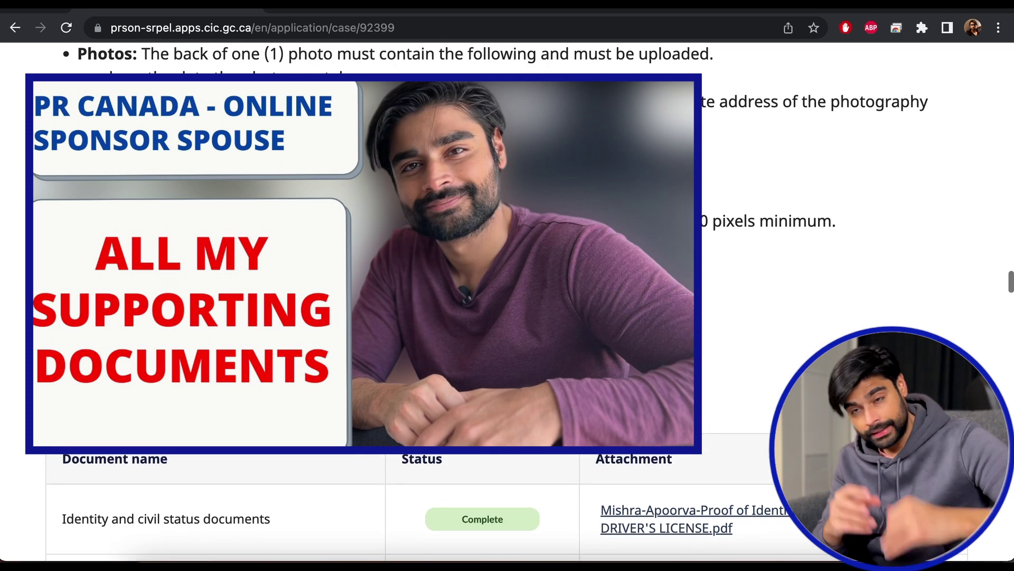
scroll(507, 317, up, 2)
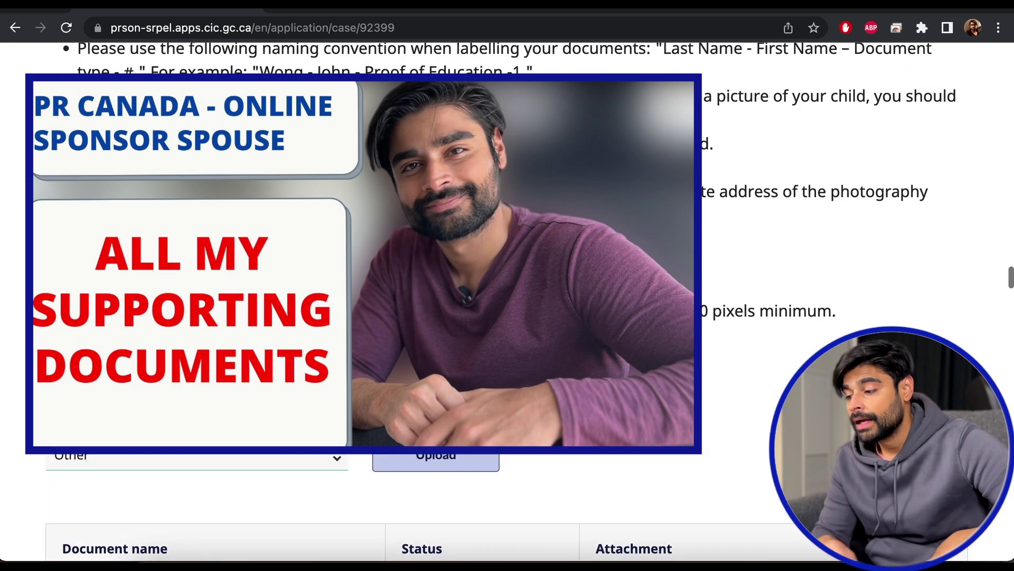
scroll(507, 317, down, 4)
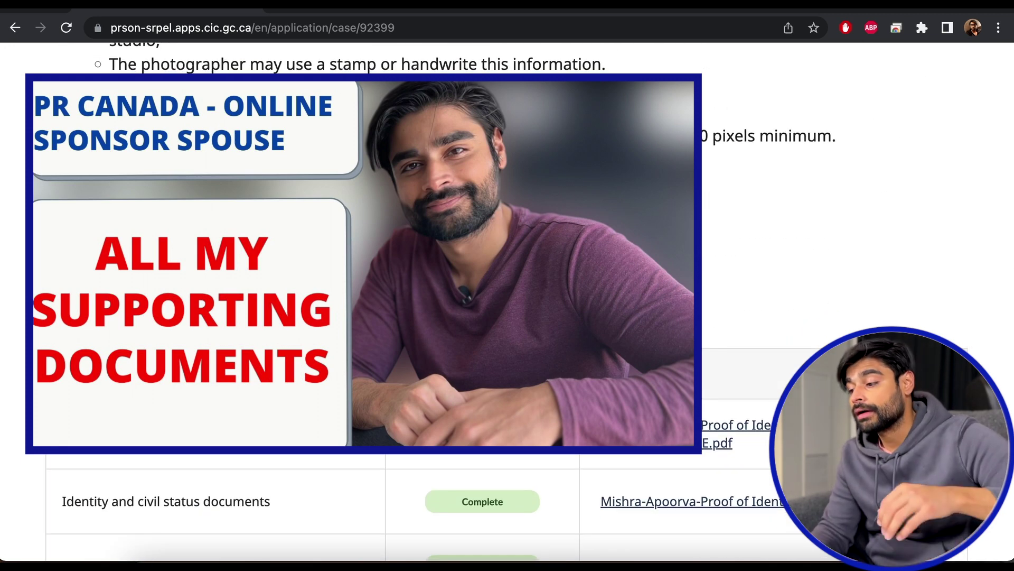
scroll(507, 317, down, 3)
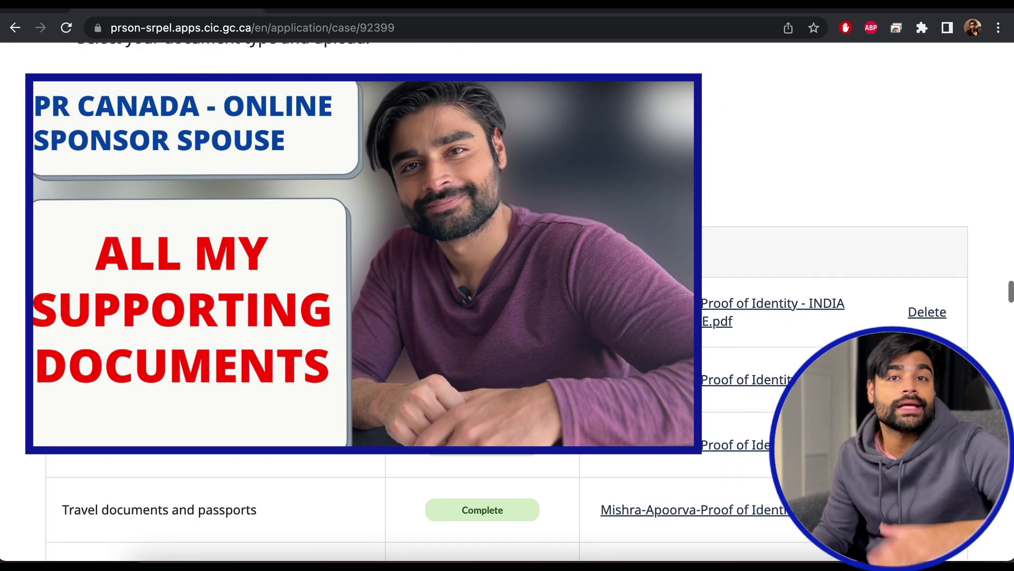
click(191, 114)
scroll(190, 264, down, 3)
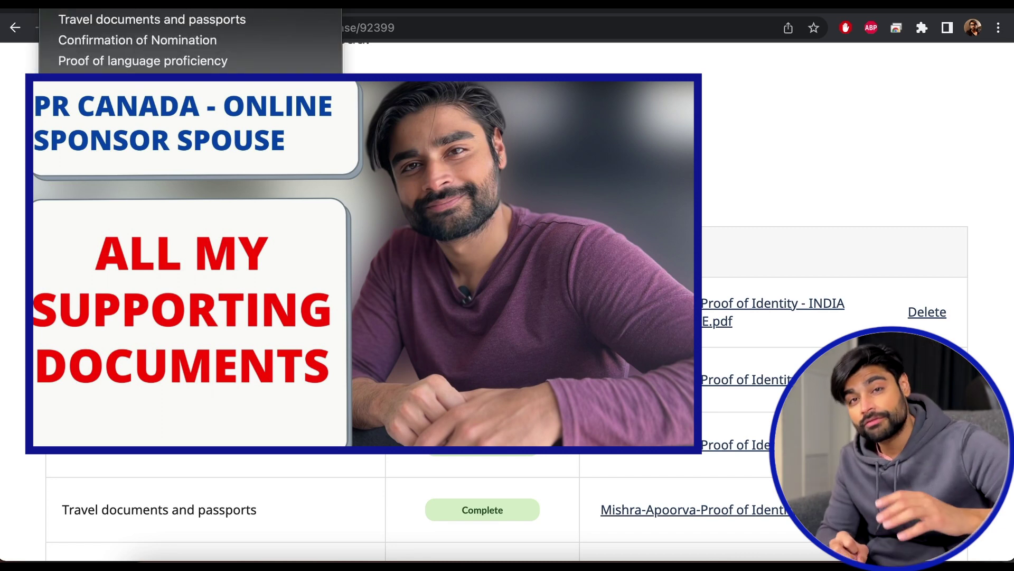
click(725, 133)
Open the Document type list once more and confirm Other as the document type.
scroll(725, 133, up, 2)
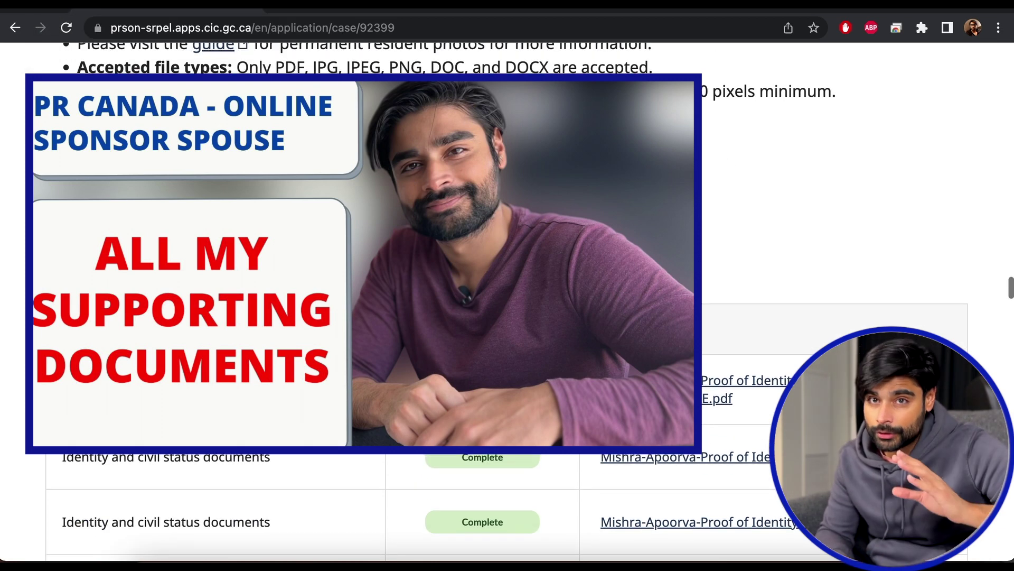
scroll(636, 242, up, 4)
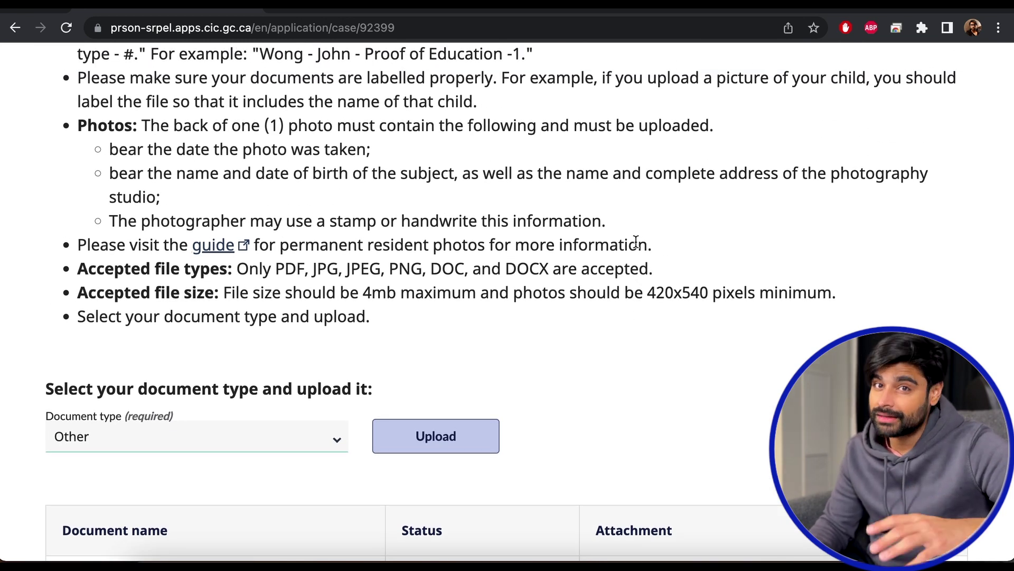
scroll(636, 242, down, 3)
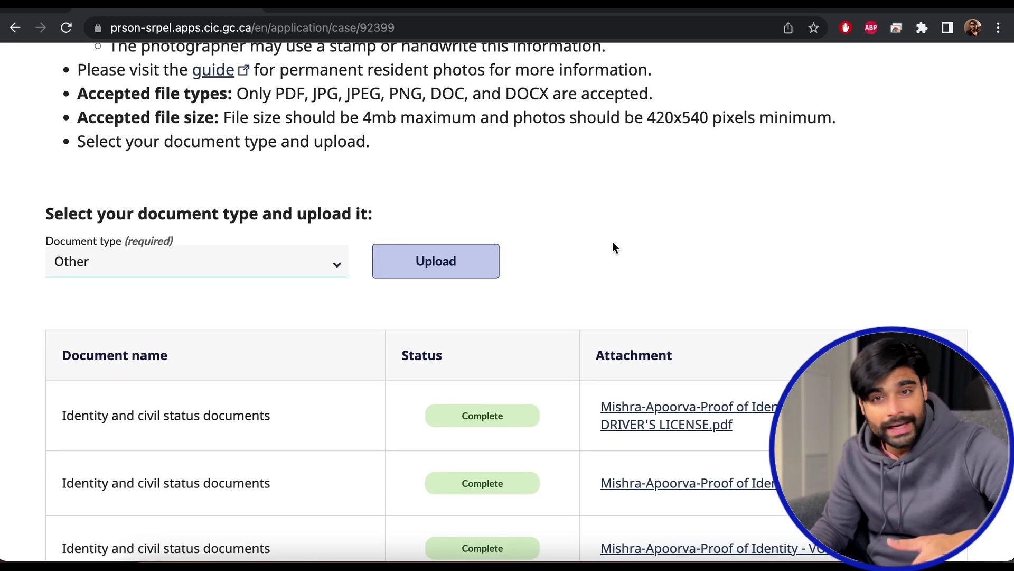
scroll(631, 247, up, 2)
scroll(631, 247, up, 3)
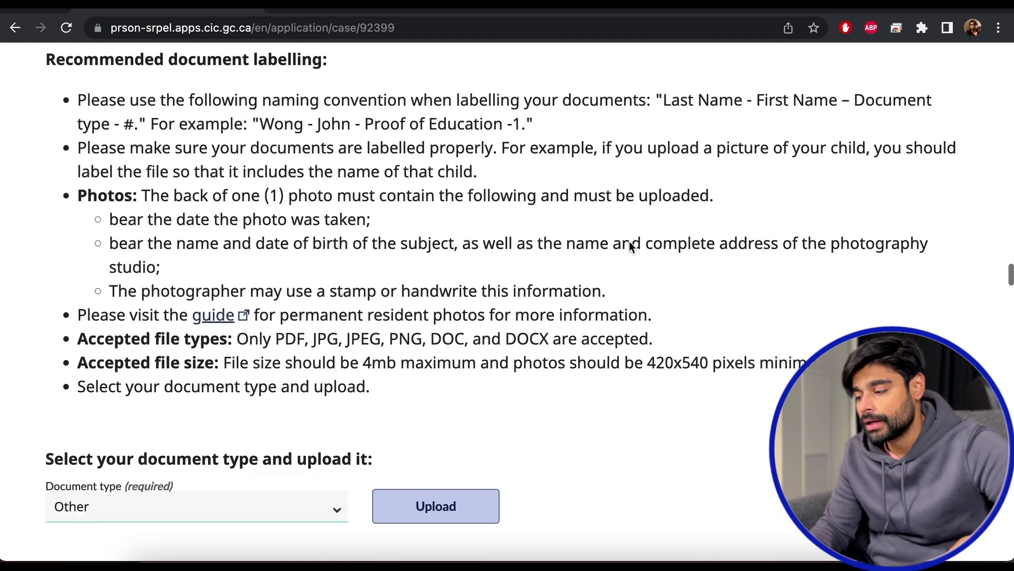
scroll(417, 164, down, 2)
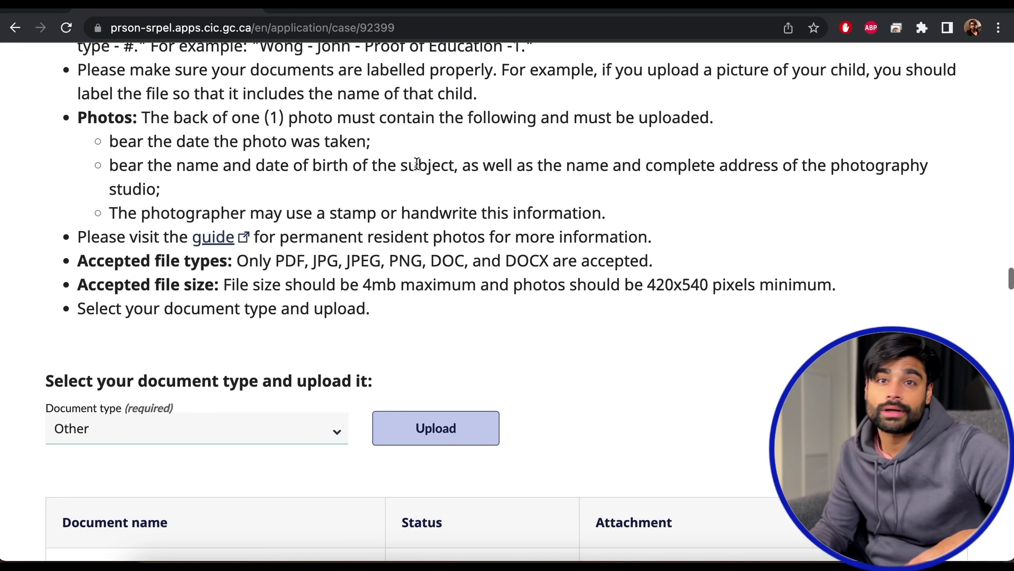
scroll(417, 164, down, 5)
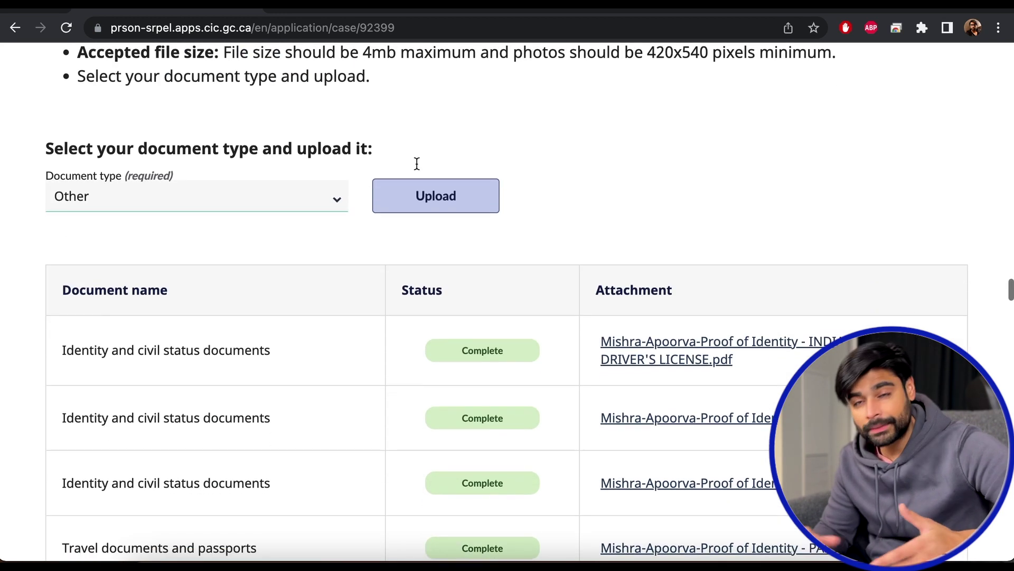
click(297, 193)
scroll(189, 148, up, 1)
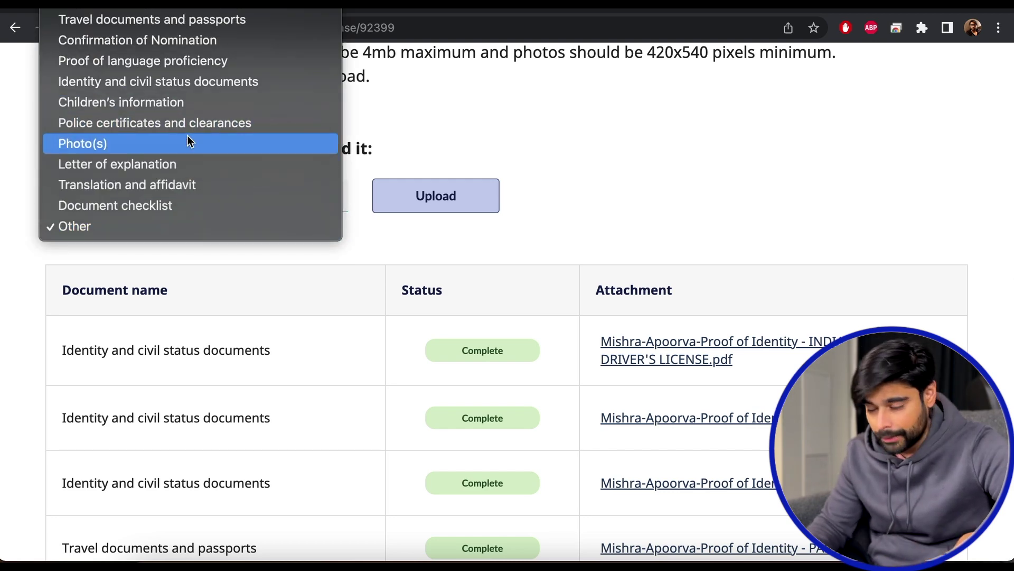
click(739, 136)
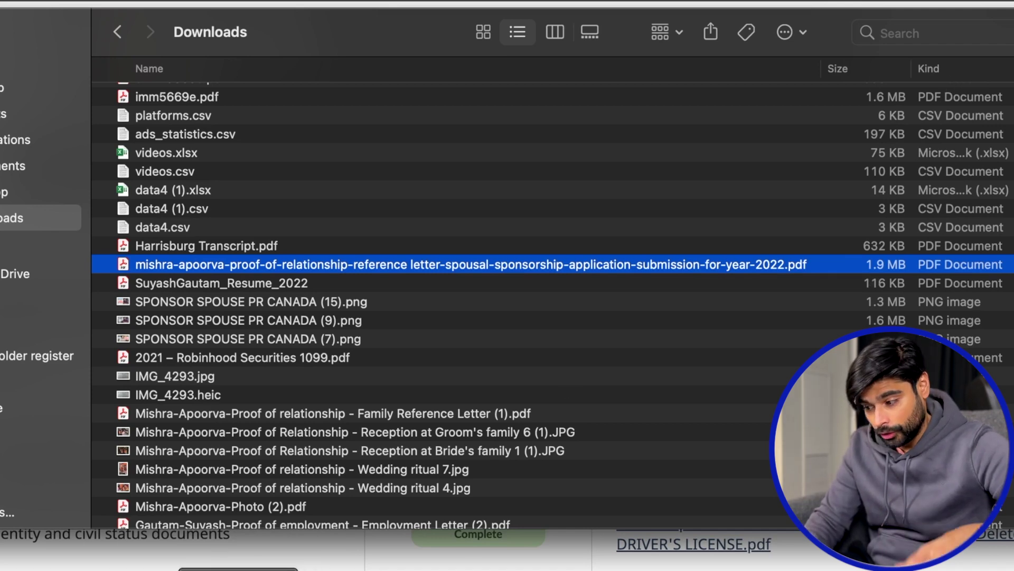
Return to the portal's upload page and highlight the 4mb file size limit.
click(238, 569)
scroll(462, 353, up, 2)
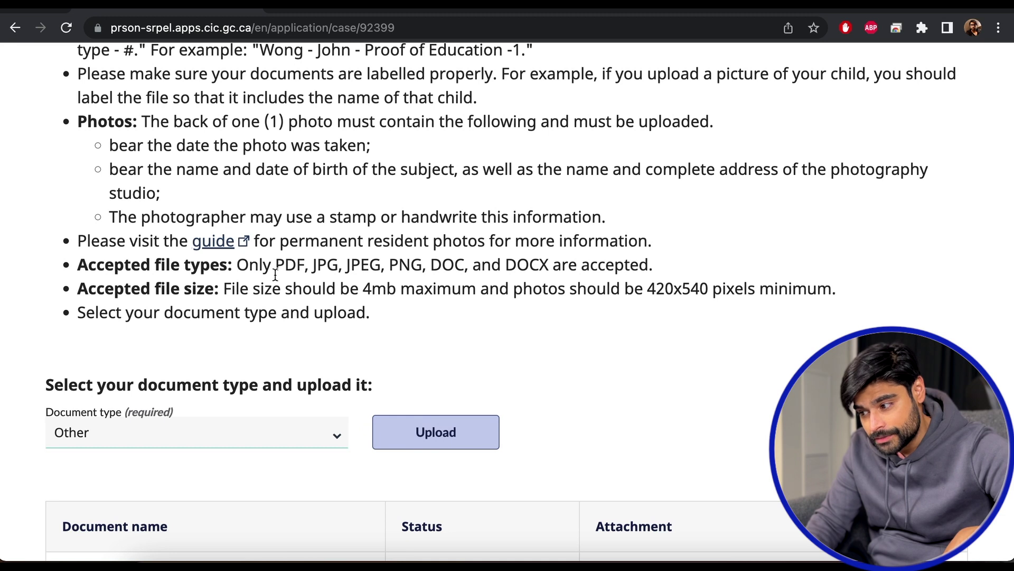
drag(275, 274, 393, 291)
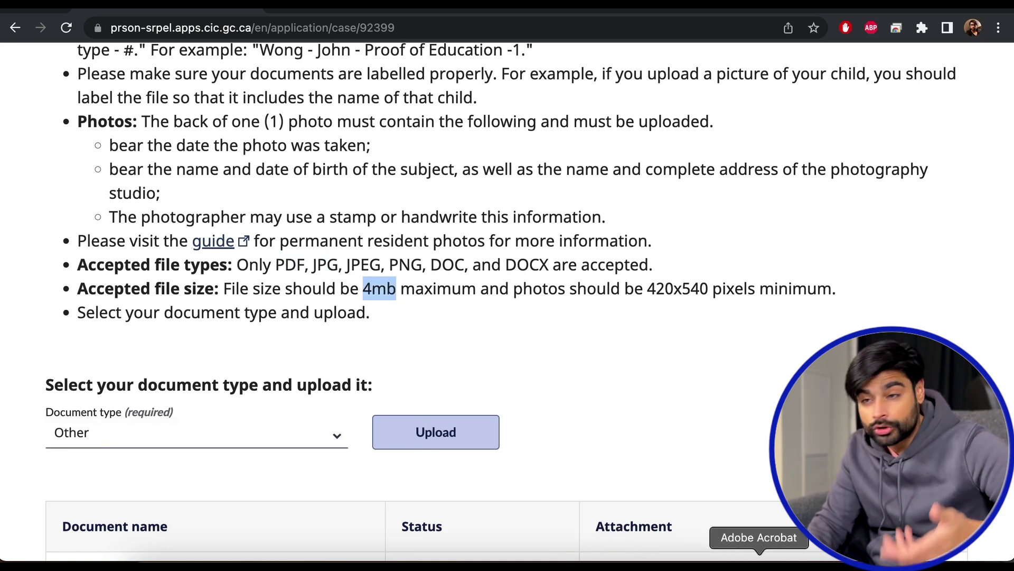
Try uploading the long-named relationship reference letter PDF, get the technical error, and switch to Finder.
click(471, 448)
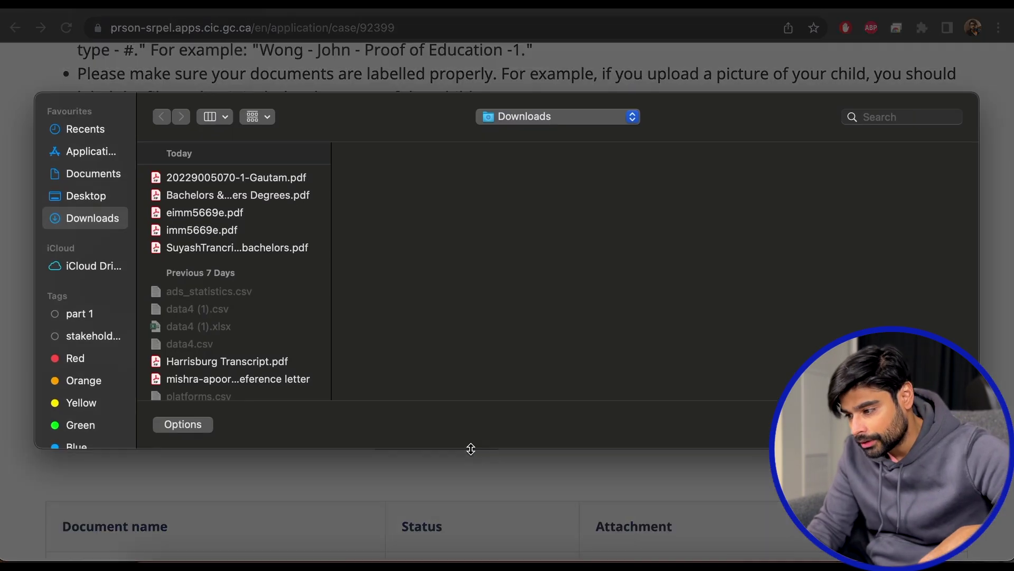
click(261, 379)
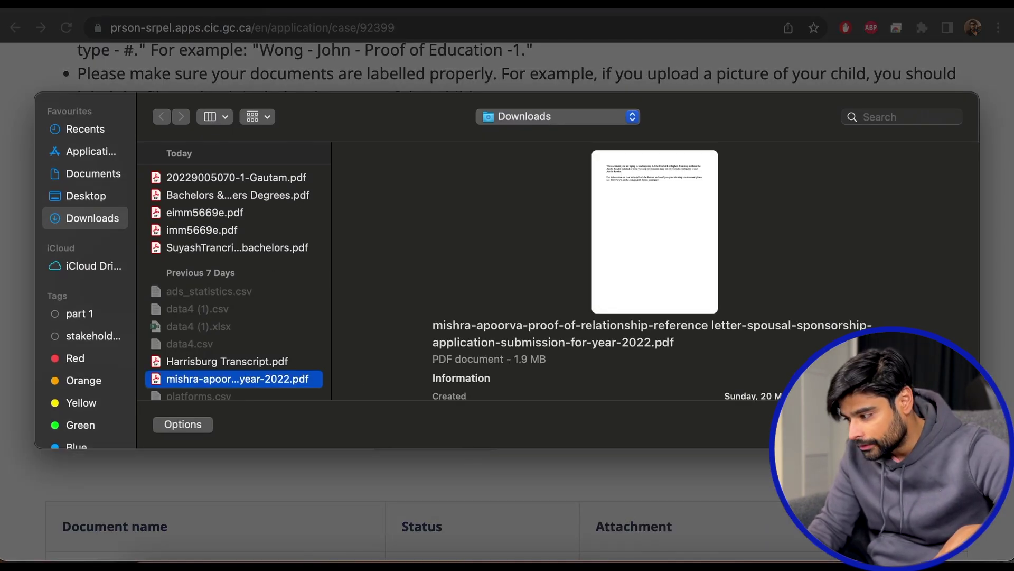
click(942, 425)
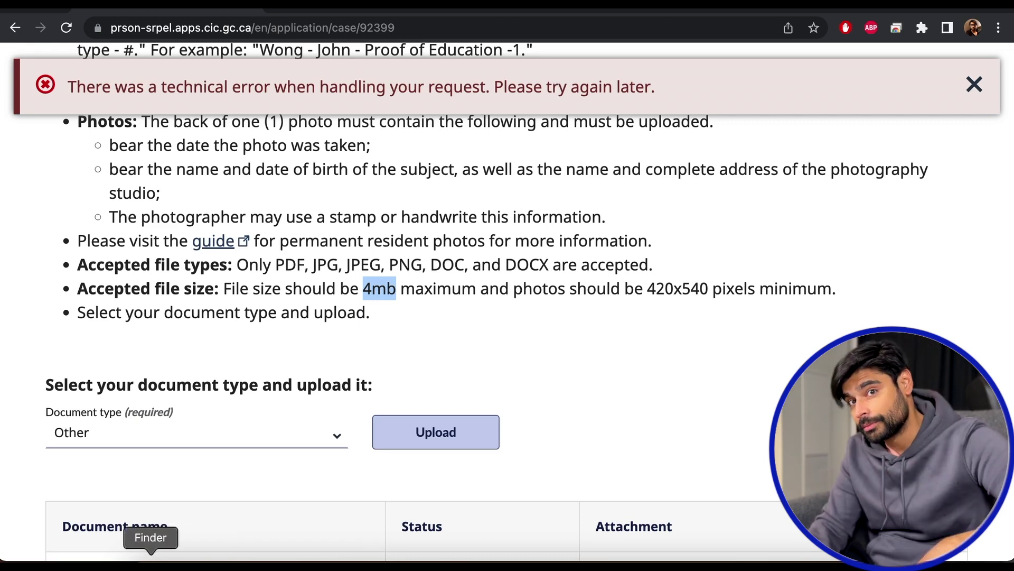
click(151, 563)
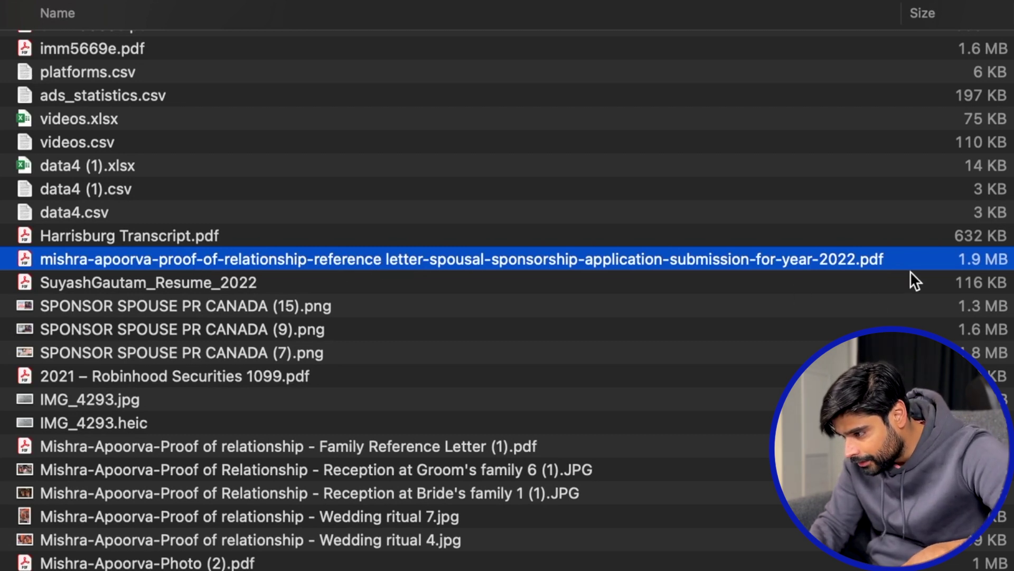
Trim the reference letter PDF's long file name so it ends with 'reference letter.pdf'.
key(Return)
click(855, 259)
drag(856, 258, 434, 260)
key(BackSpace)
key(BackSpace)
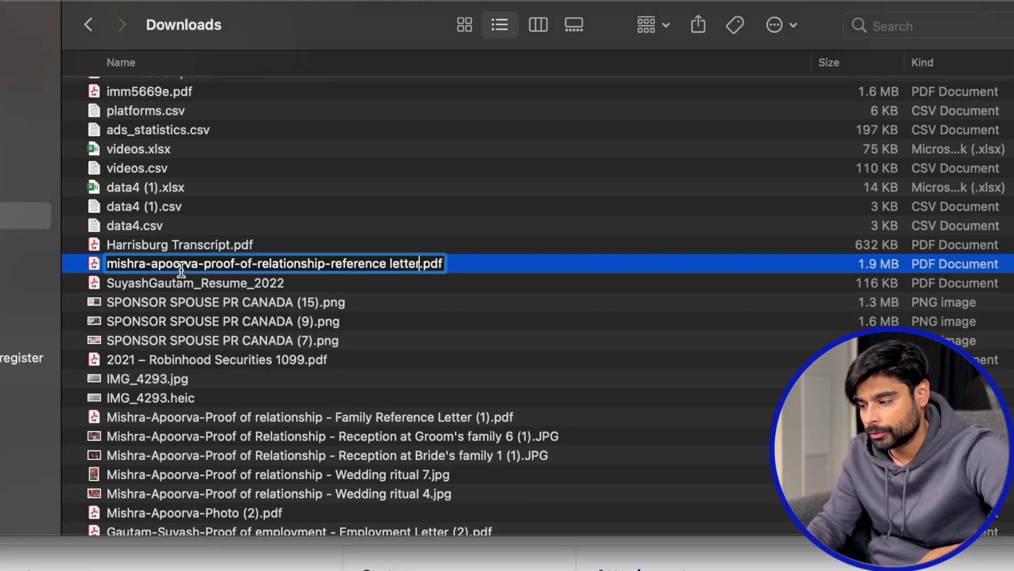
key(Return)
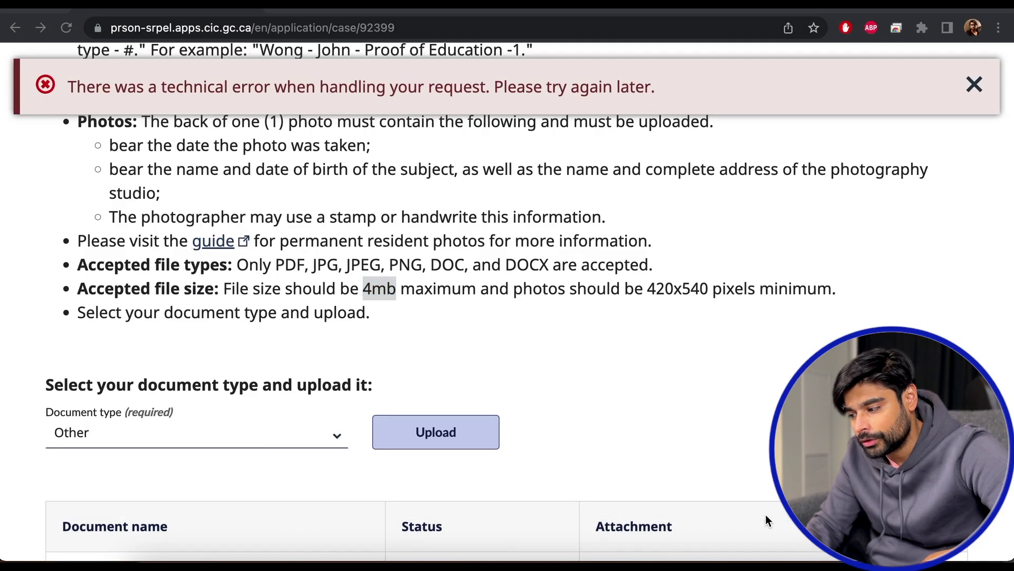
Upload the renamed reference letter PDF as an Other document and review the successful upload.
click(412, 437)
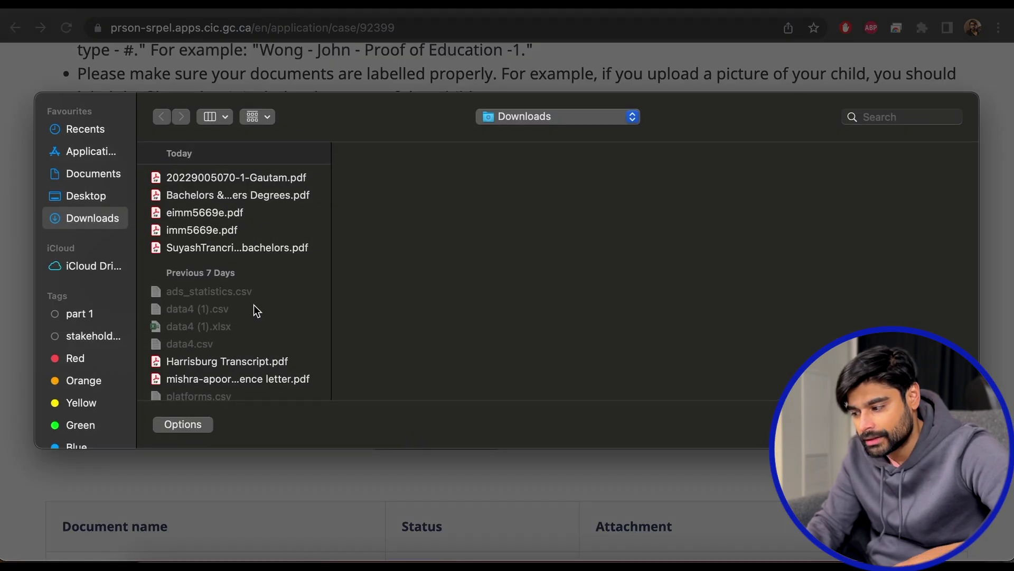
click(255, 380)
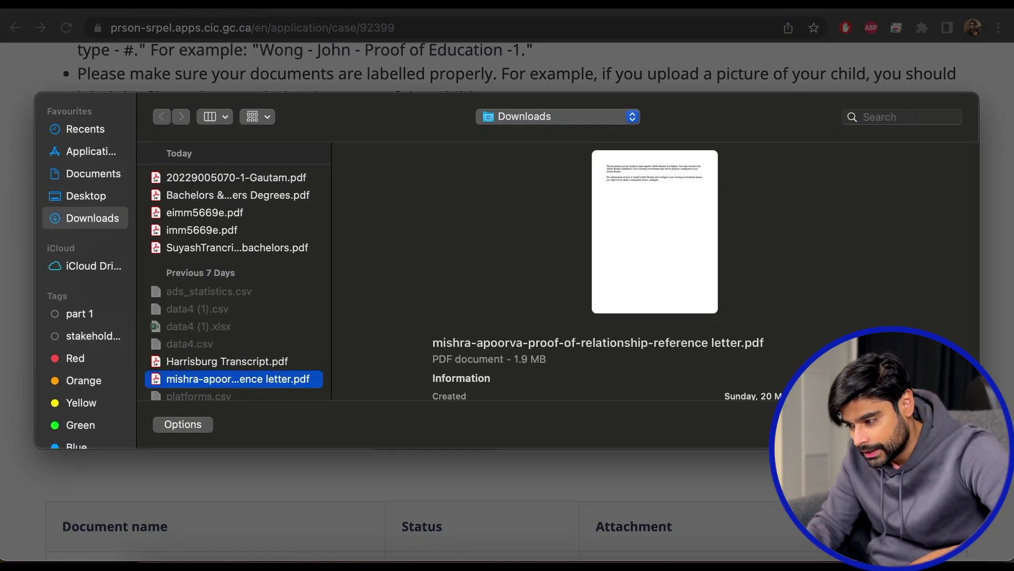
key(Return)
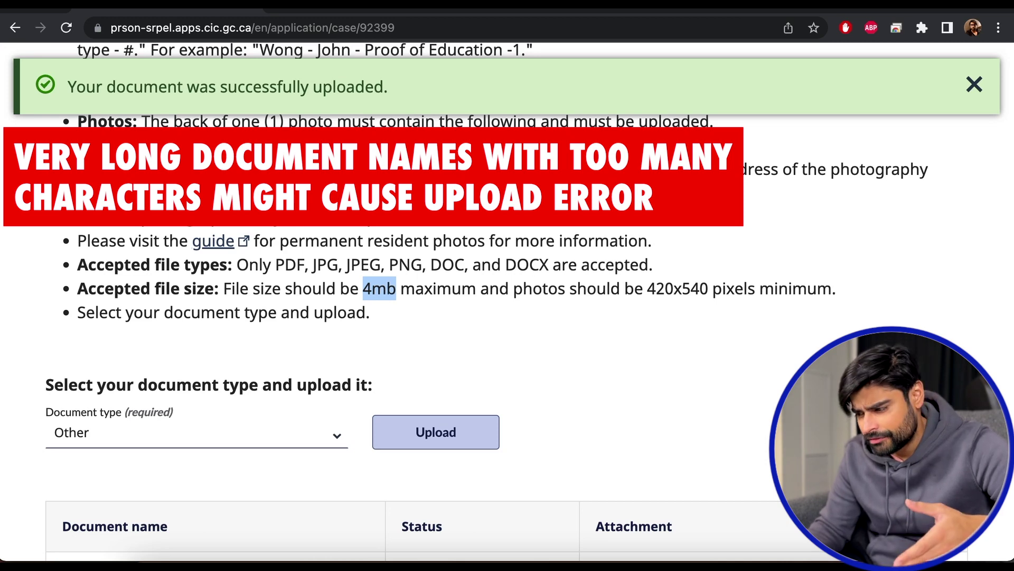
scroll(484, 288, up, 5)
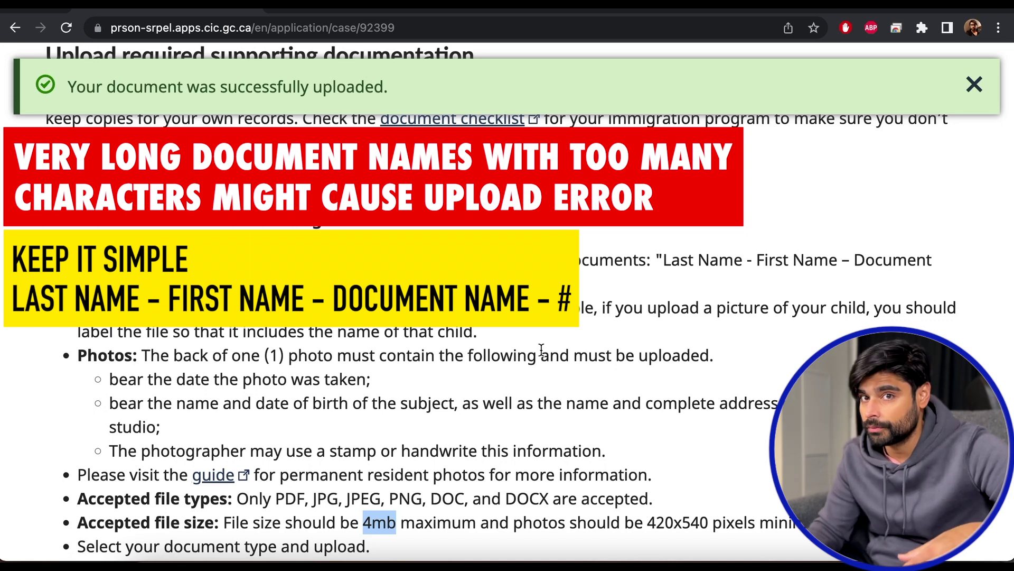
scroll(541, 350, down, 3)
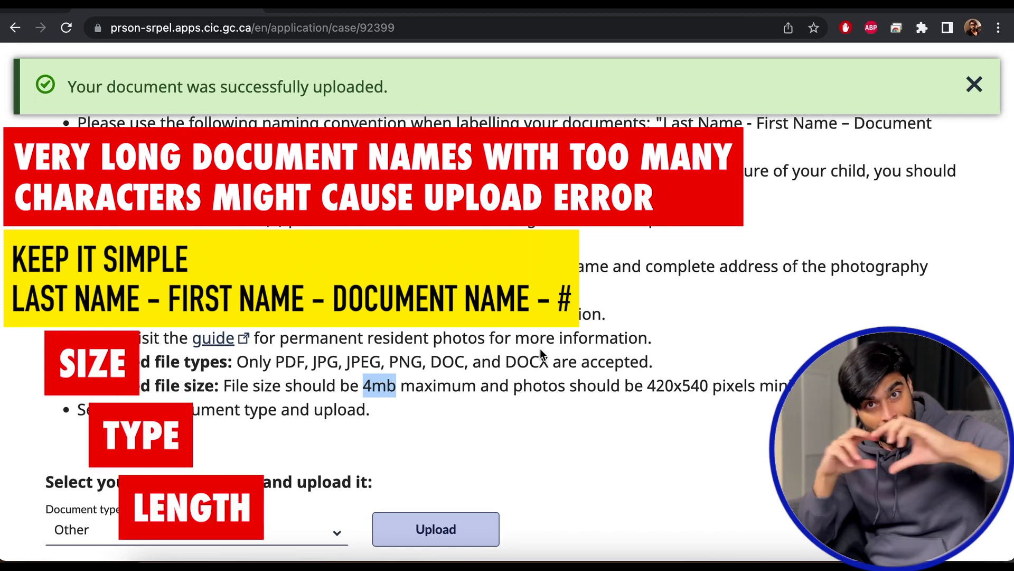
scroll(399, 309, down, 2)
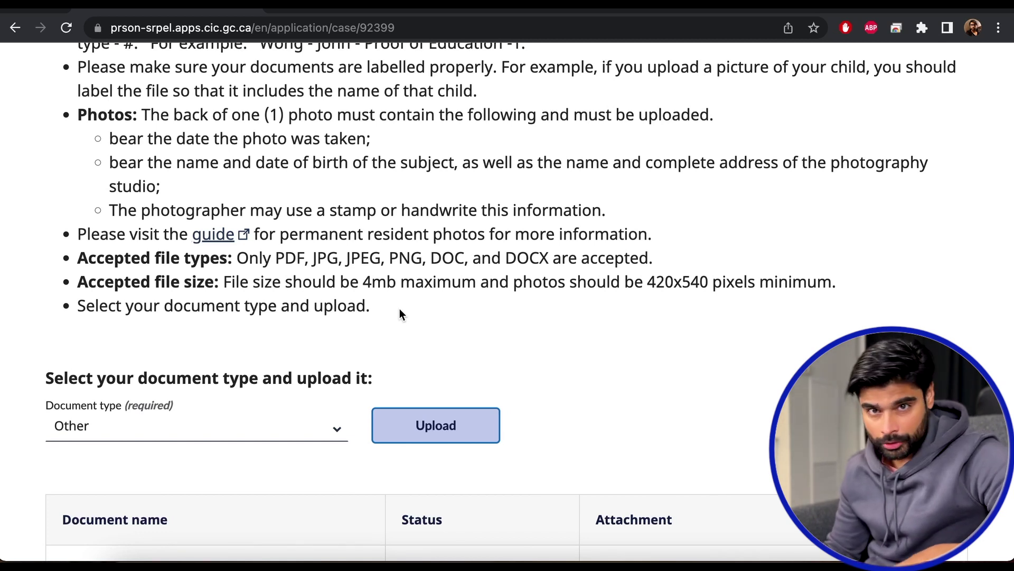
Keep Other as document type and try uploading the 8.4 MB large doc.pdf.
scroll(328, 356, down, 2)
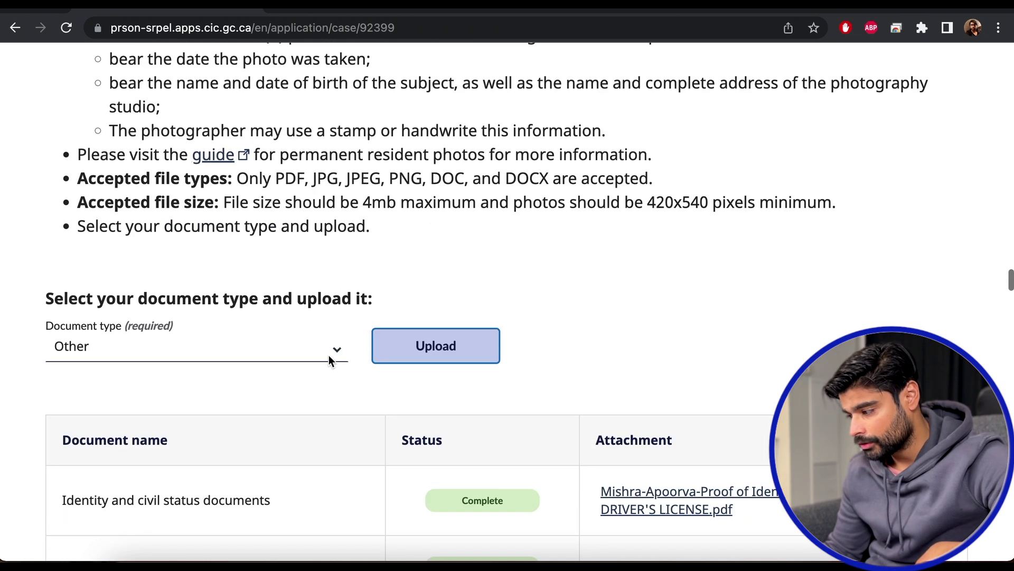
click(329, 359)
click(123, 344)
click(454, 351)
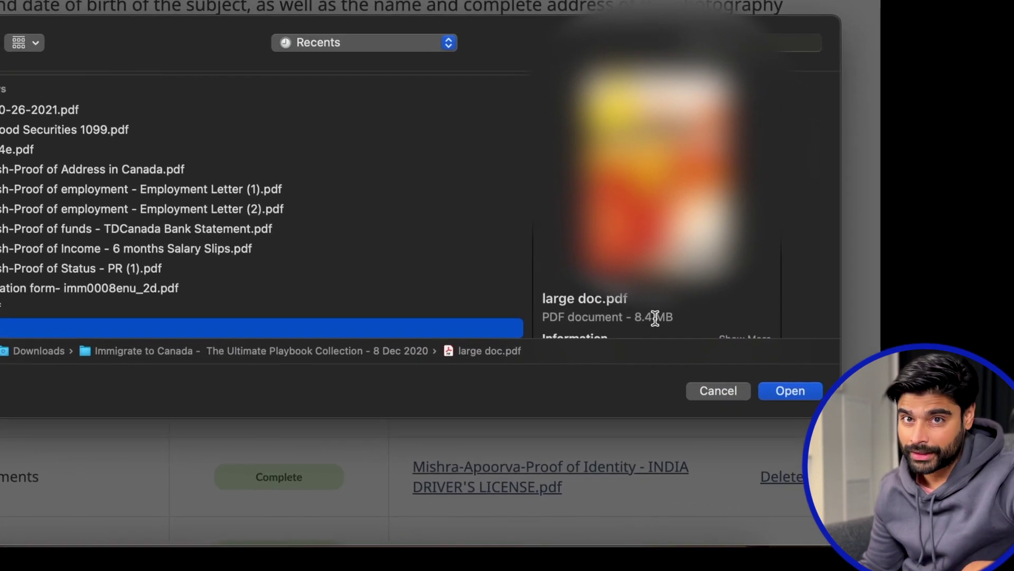
click(791, 390)
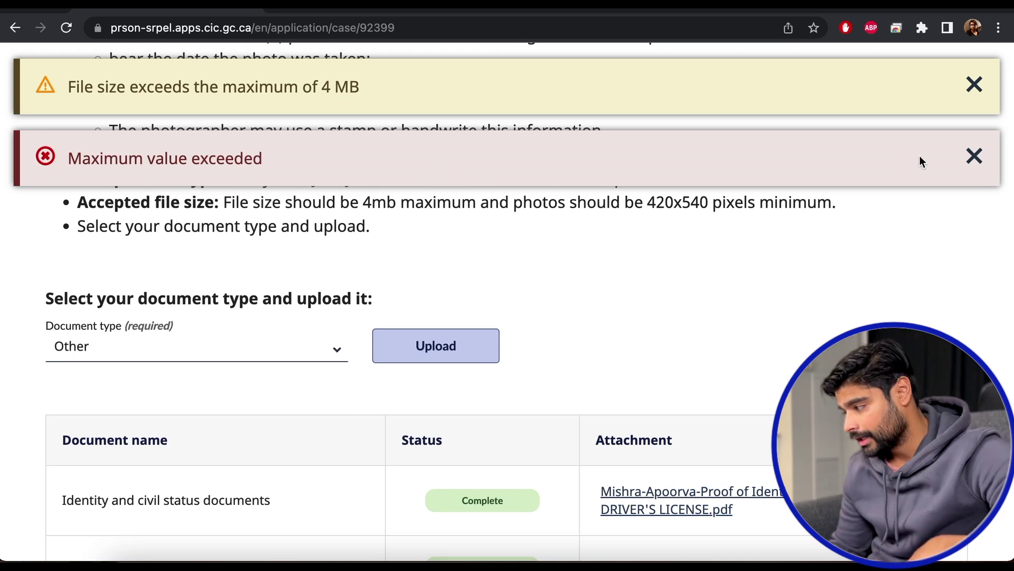
Dismiss the Maximum value exceeded and file size errors, then search Google for 'compress png'.
click(975, 156)
click(974, 85)
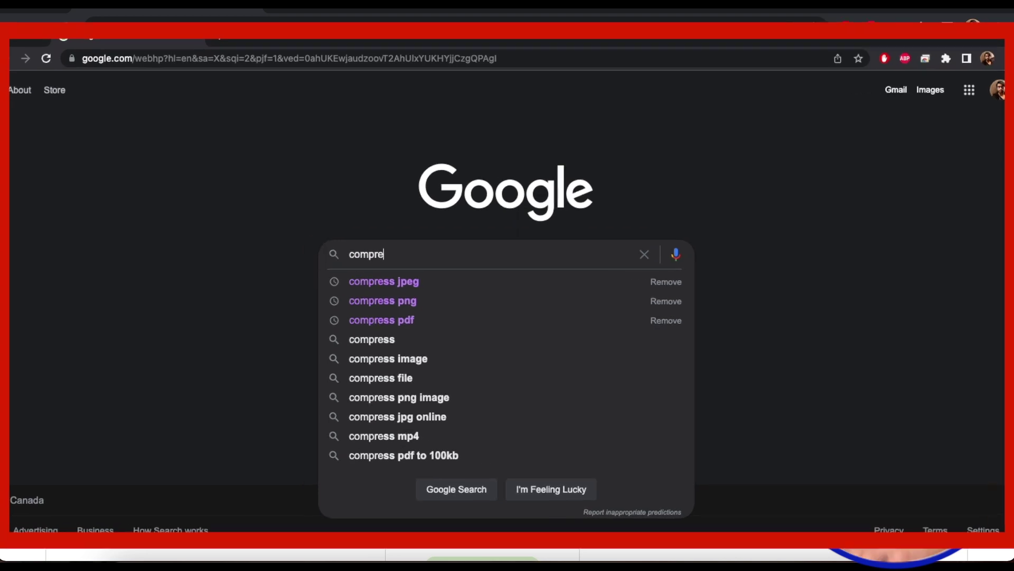
text(ss)
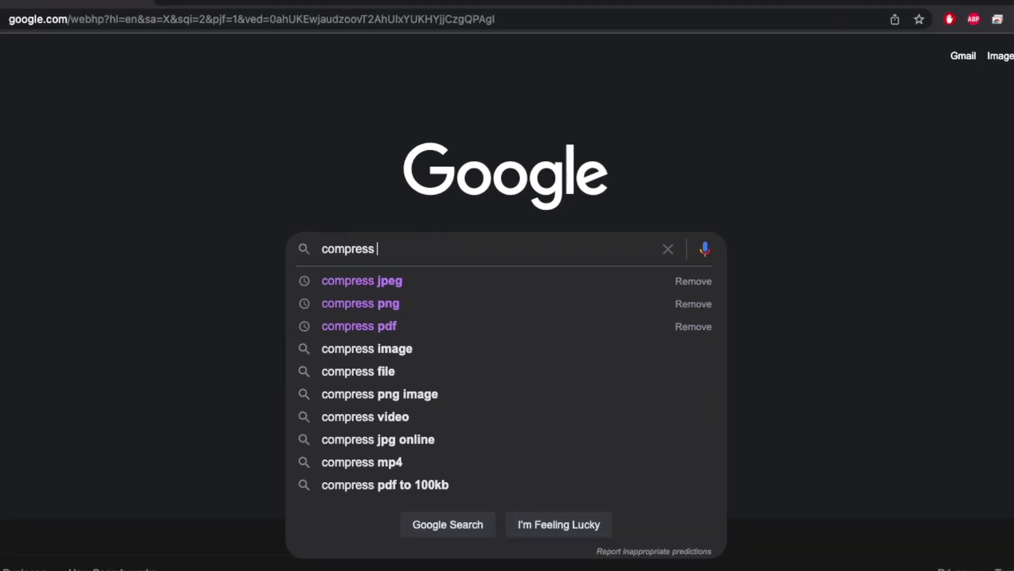
click(381, 306)
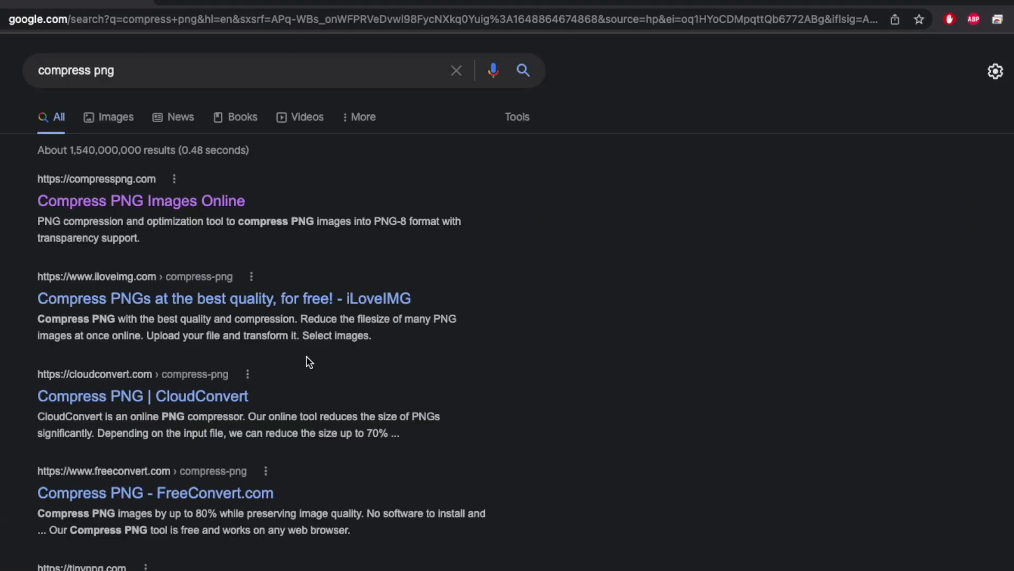
Upload the 1.5 MB SPONSOR SPOUSE PR CANADA (21).png to compresspng.com and download the 66%-compressed copy.
click(147, 206)
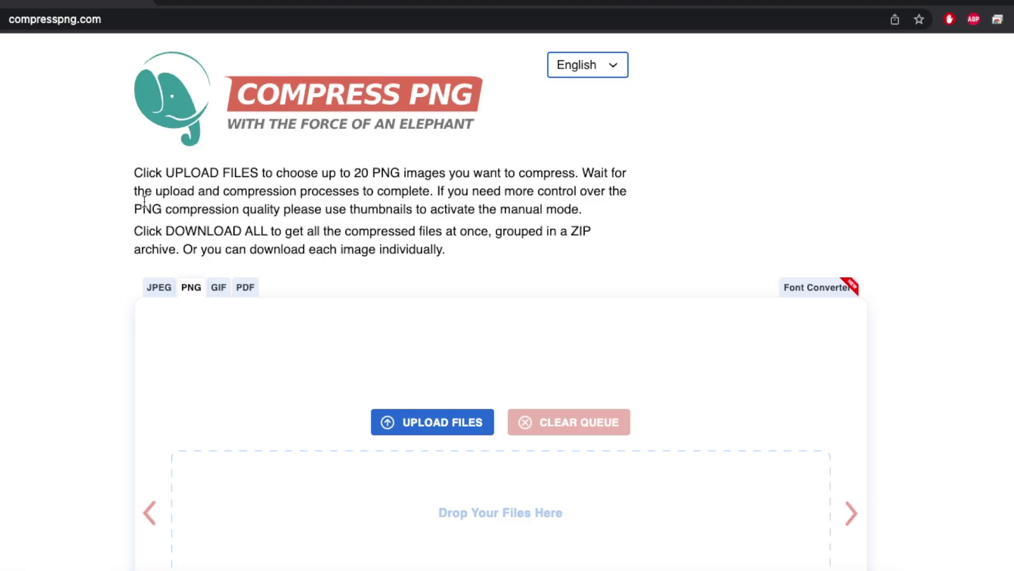
click(415, 426)
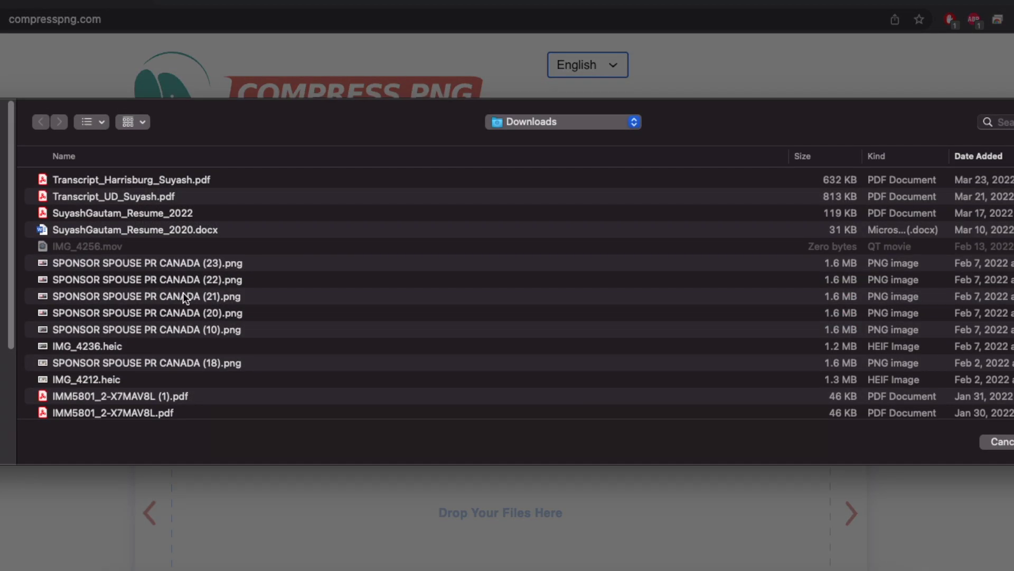
click(184, 295)
key(Return)
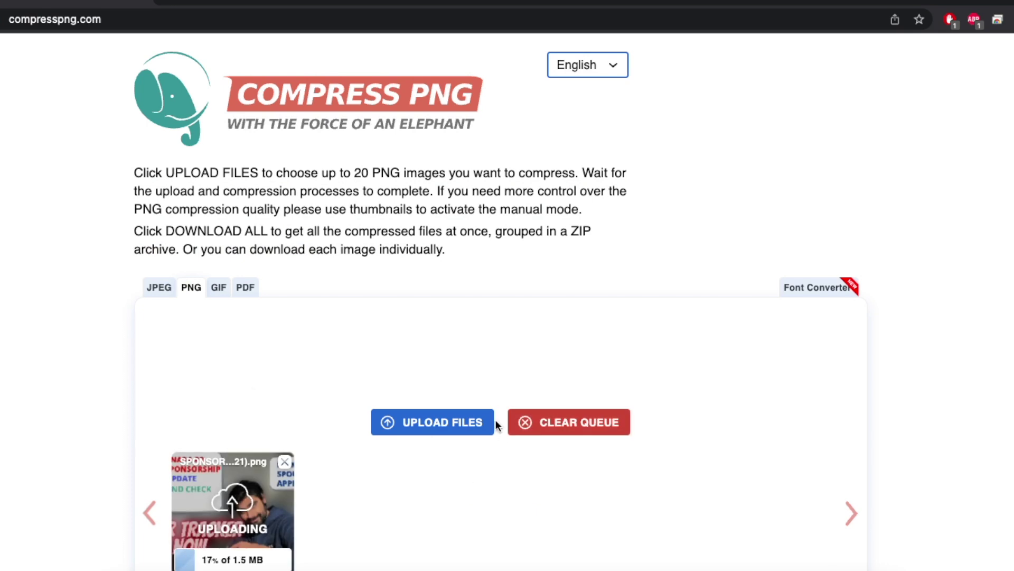
scroll(496, 421, down, 5)
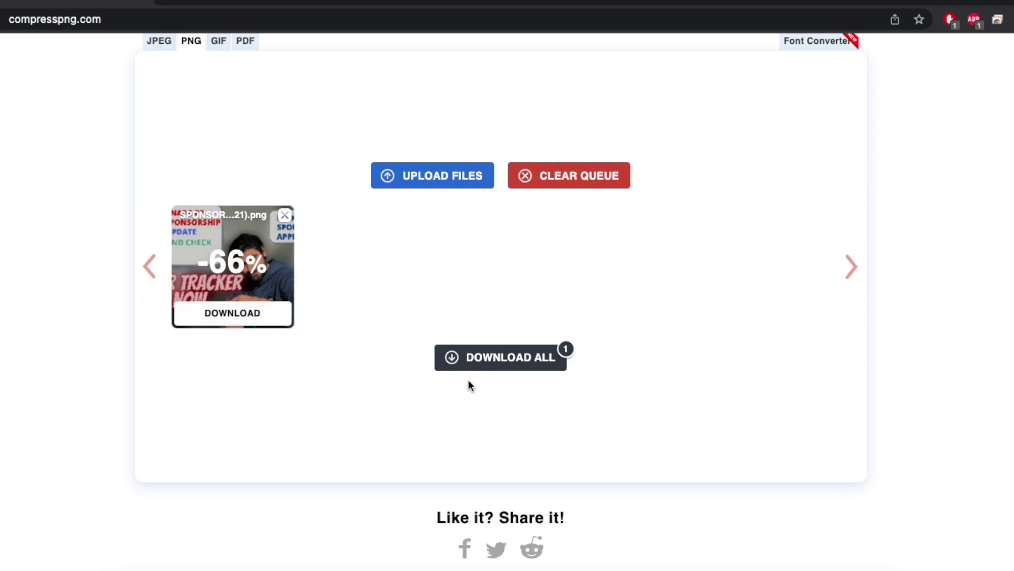
click(450, 361)
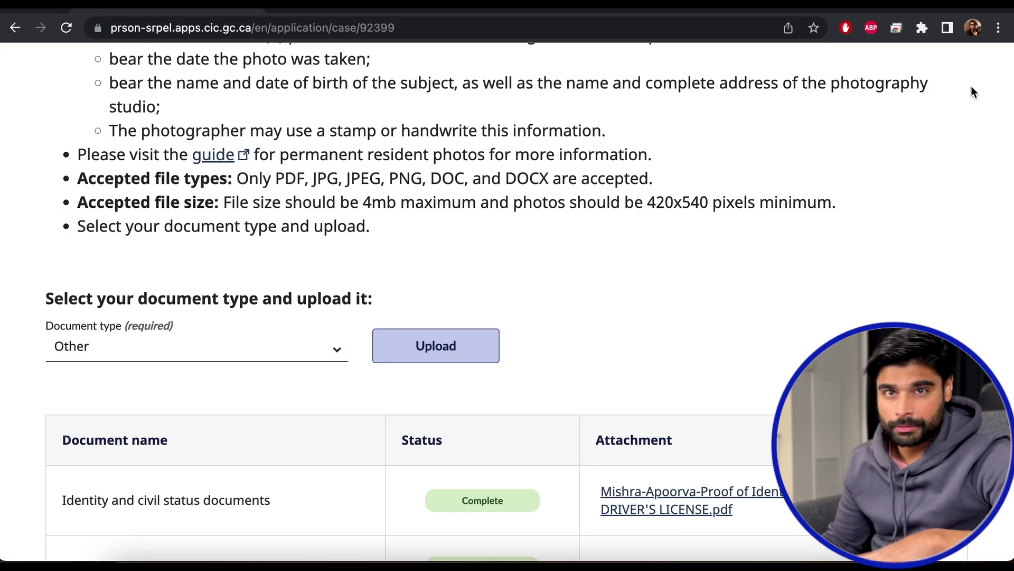
scroll(678, 131, up, 10)
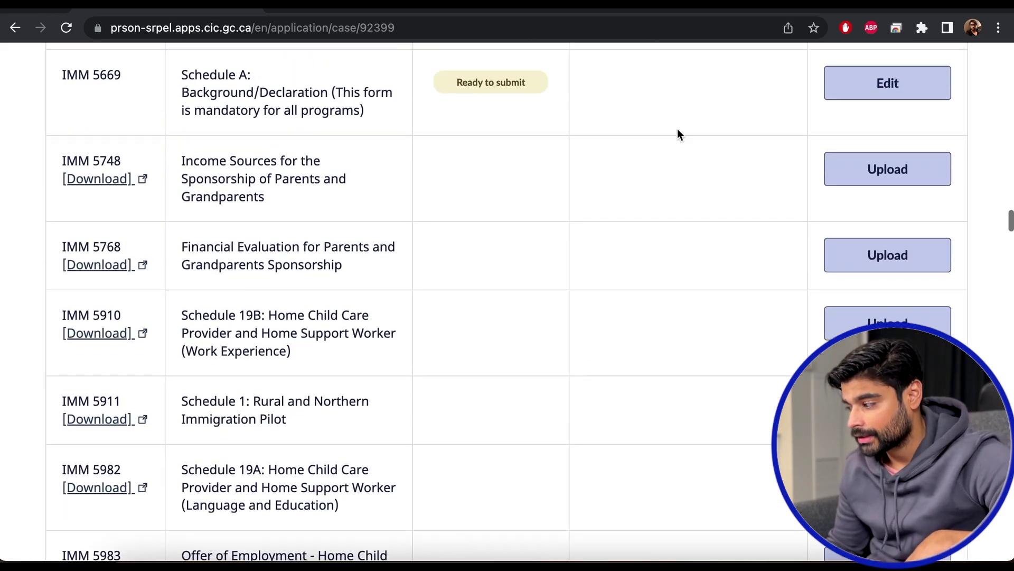
scroll(679, 131, down, 5)
scroll(678, 131, up, 3)
scroll(678, 135, up, 12)
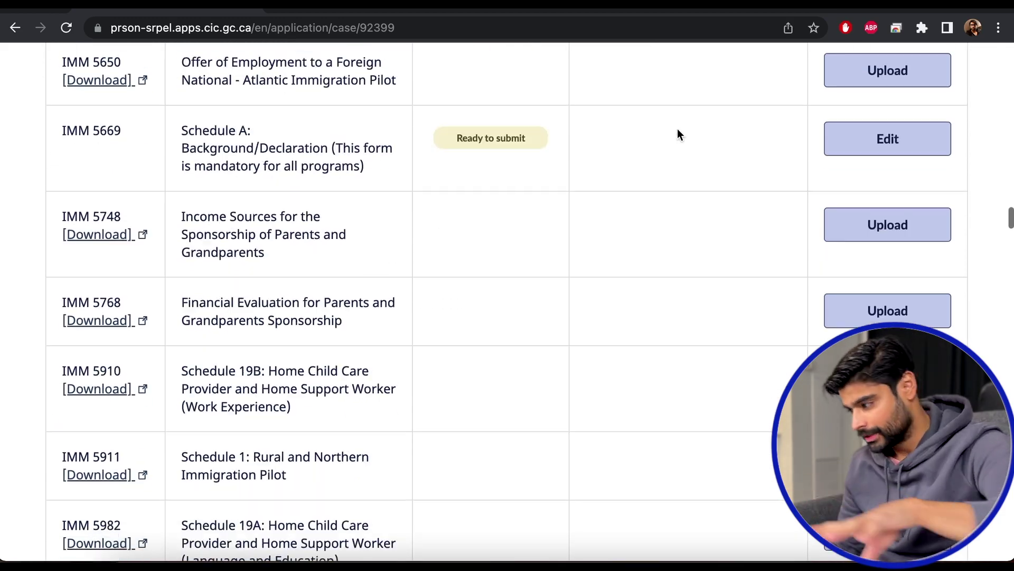
scroll(679, 134, down, 18)
scroll(678, 135, down, 10)
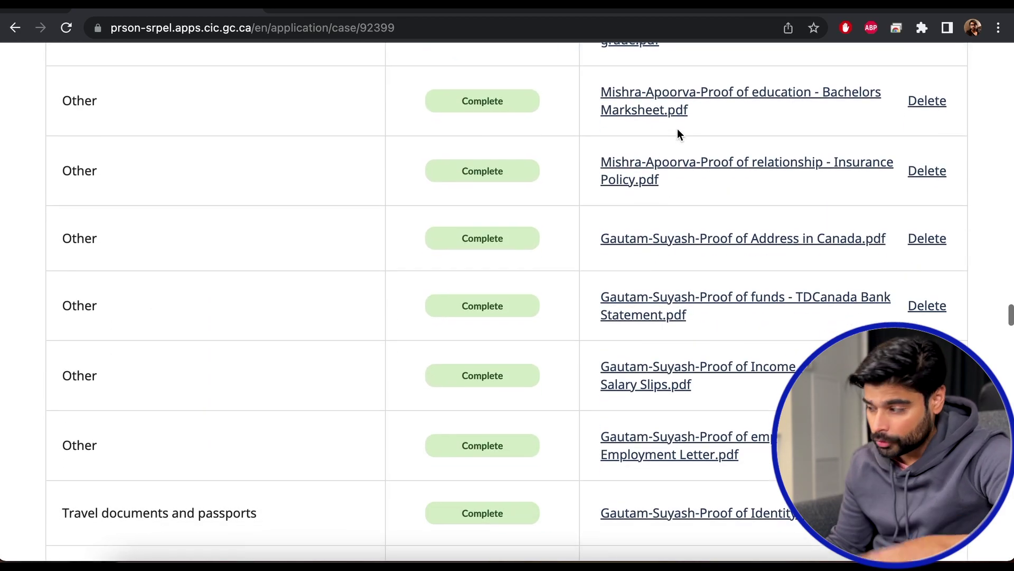
scroll(677, 128, down, 20)
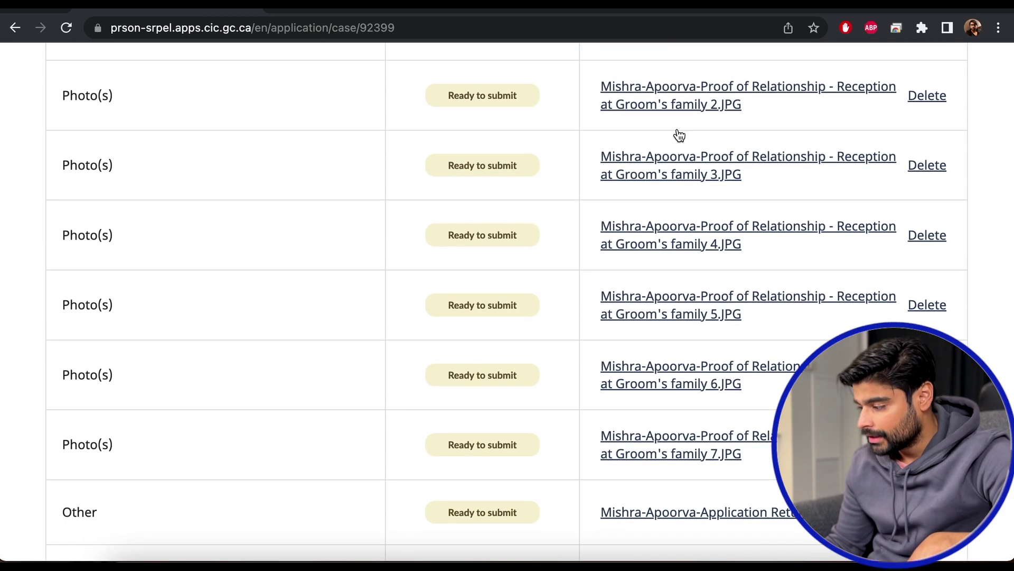